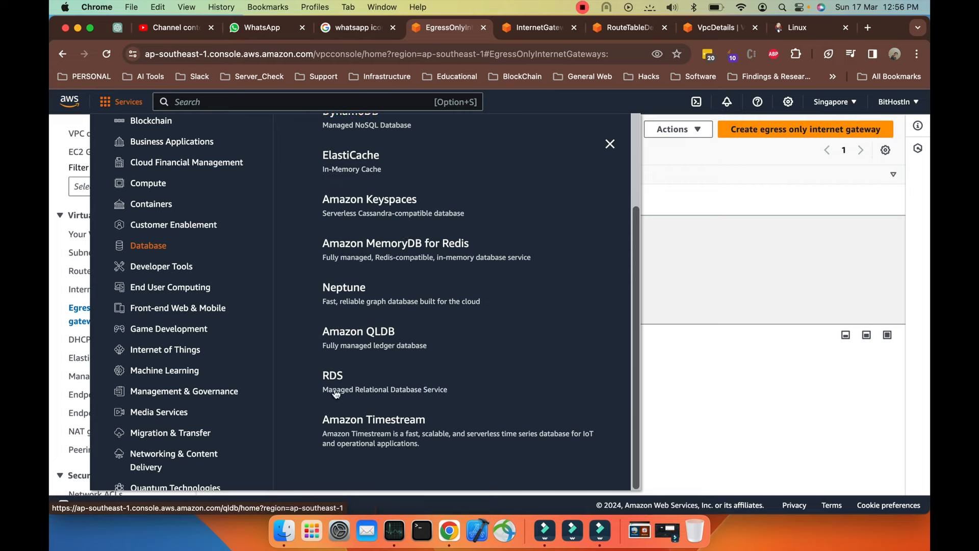
Open the RDS console from the Database services listed in the Services menu.
left_click(332, 375)
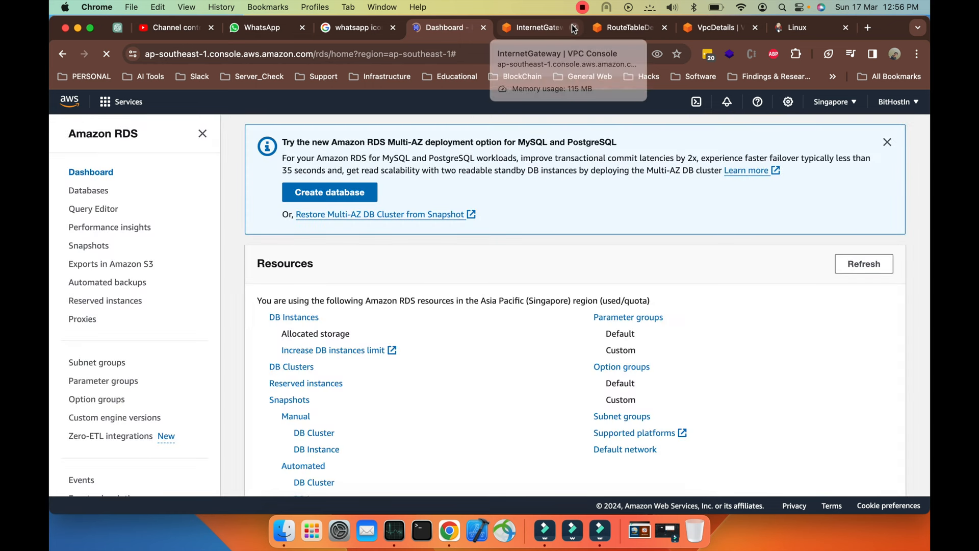
Close the Internet gateway tab and open the empty DB instances list.
left_click(574, 28)
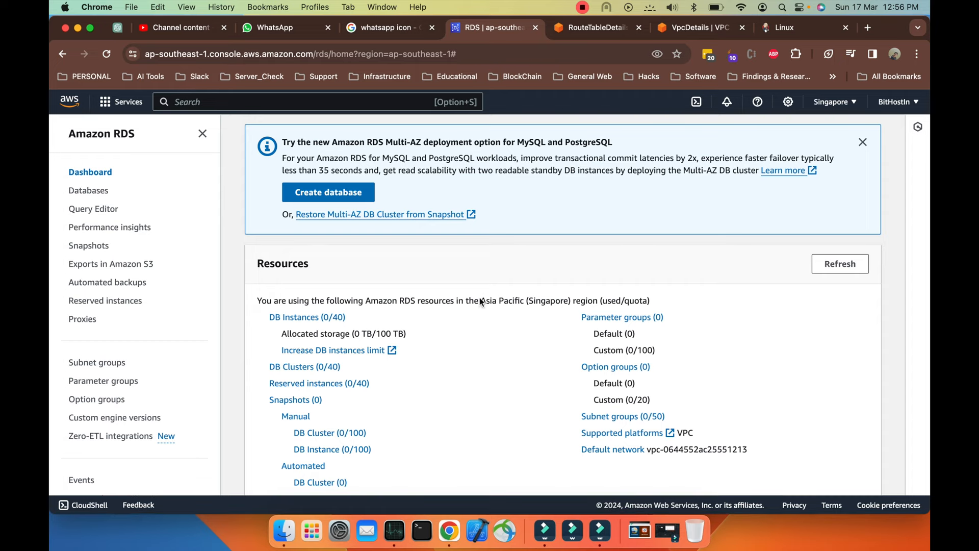
left_click(302, 317)
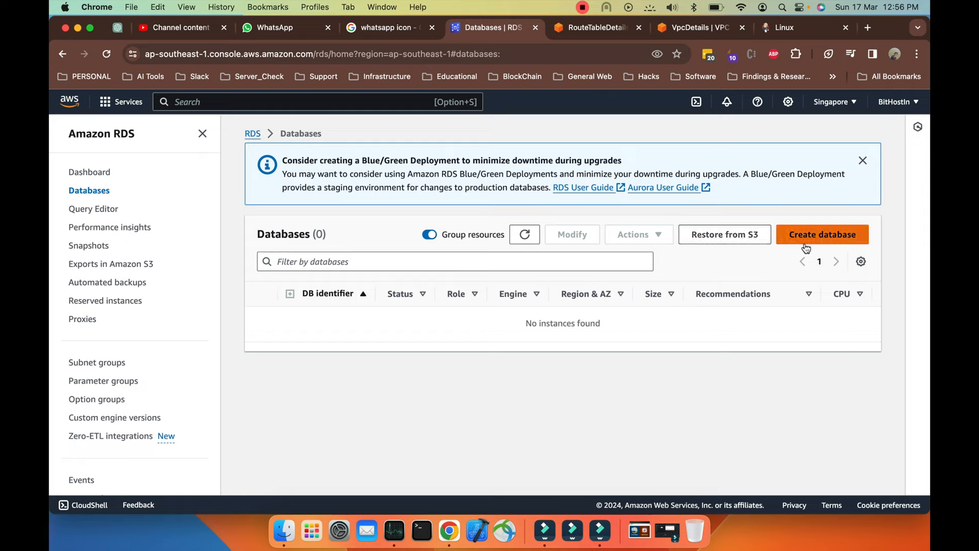
Start a new database, trying Easy create before settling on Standard create.
left_click(843, 234)
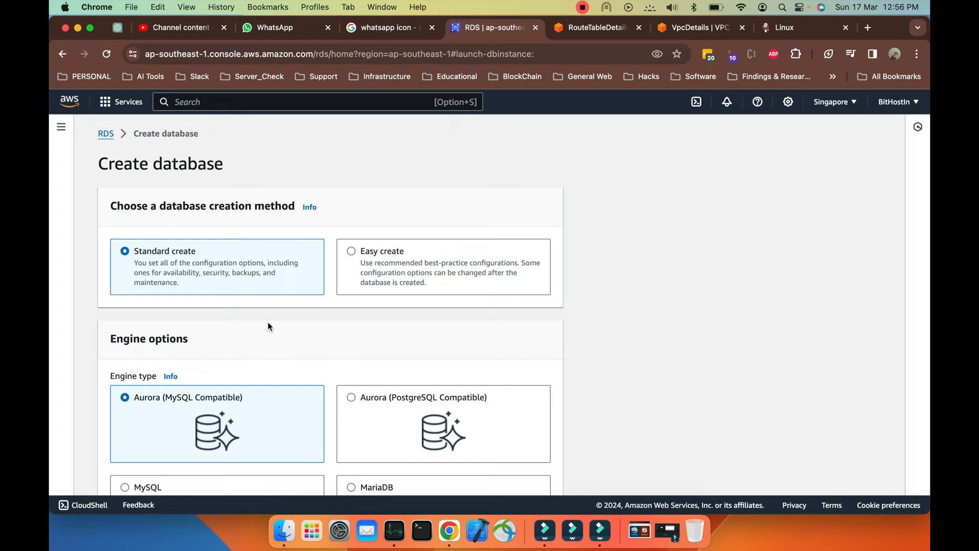
scroll(267, 322, "down", 1)
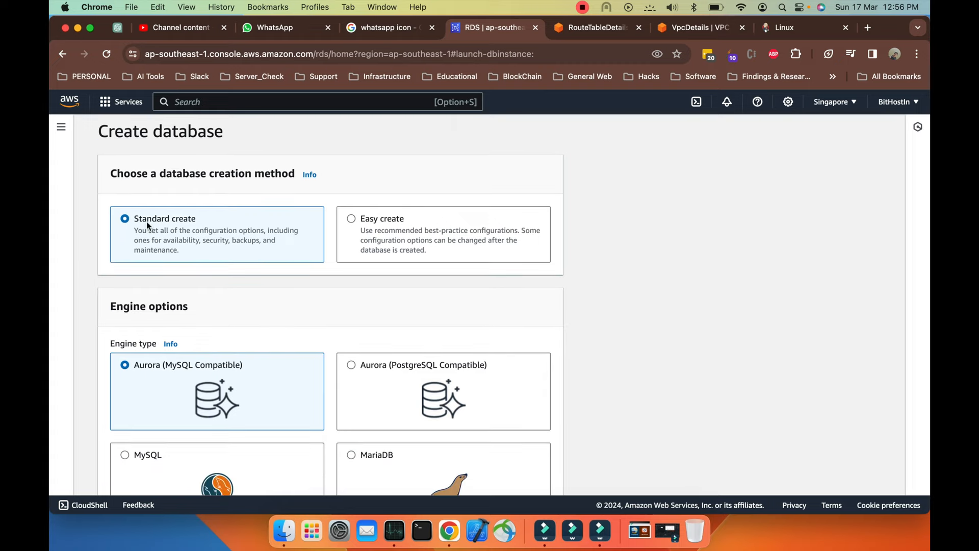
left_click(363, 219)
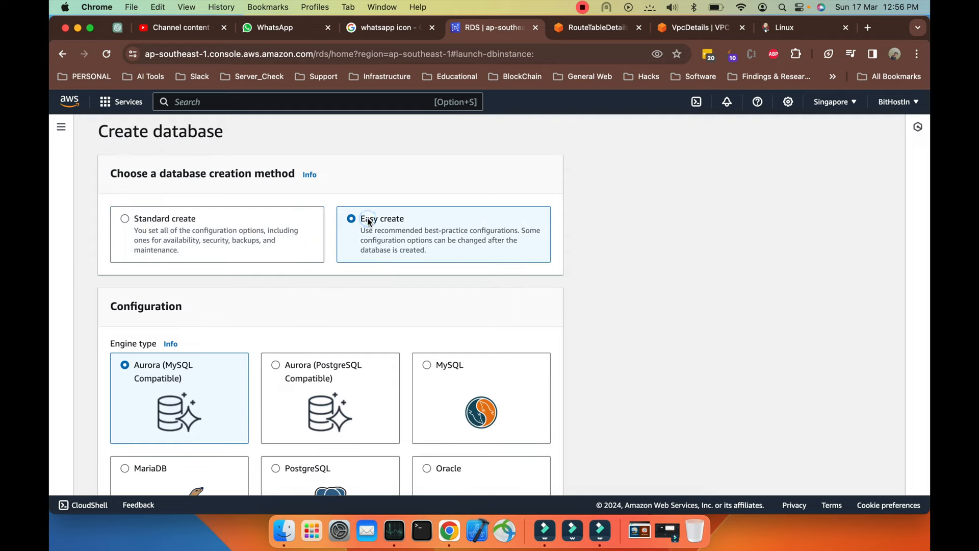
left_click(164, 218)
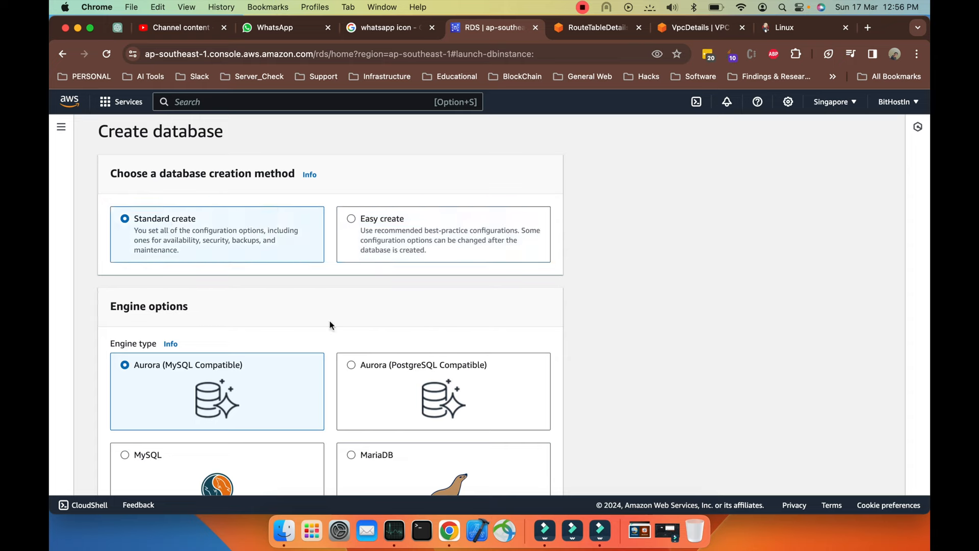
Scroll through the Engine options section to review the available engines.
scroll(330, 320, "down", 2)
scroll(330, 320, "down", 1)
scroll(330, 320, "up", 3)
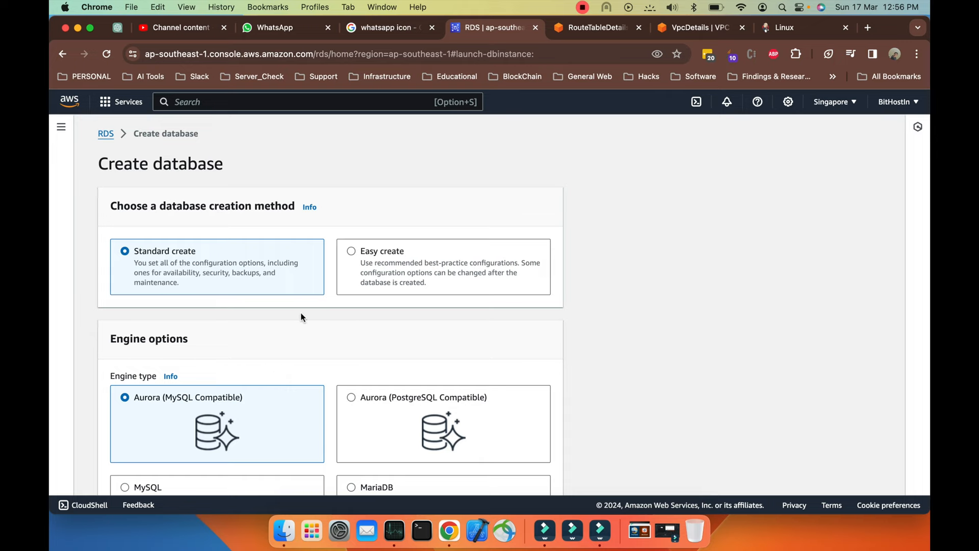
scroll(301, 317, "down", 3)
scroll(320, 343, "down", 5)
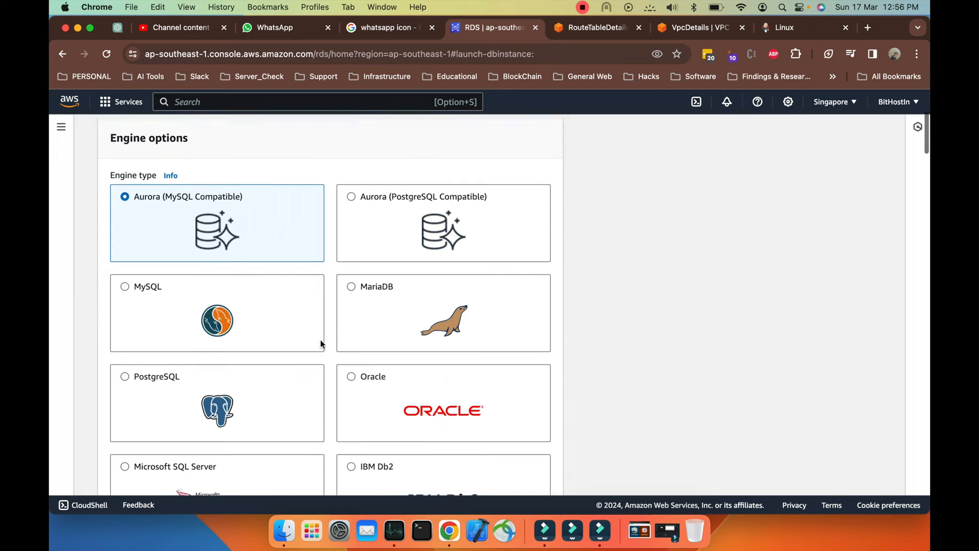
scroll(320, 344, "up", 3)
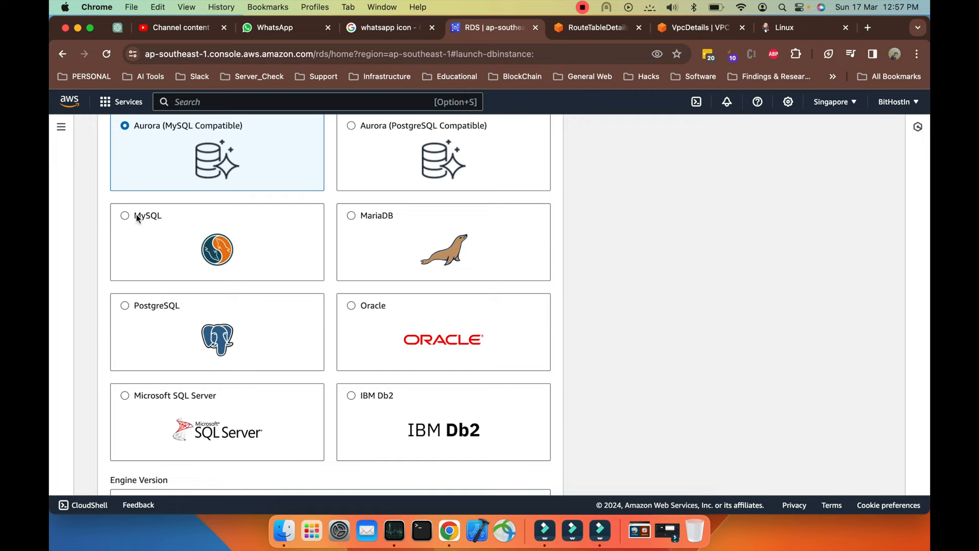
scroll(408, 252, "up", 3)
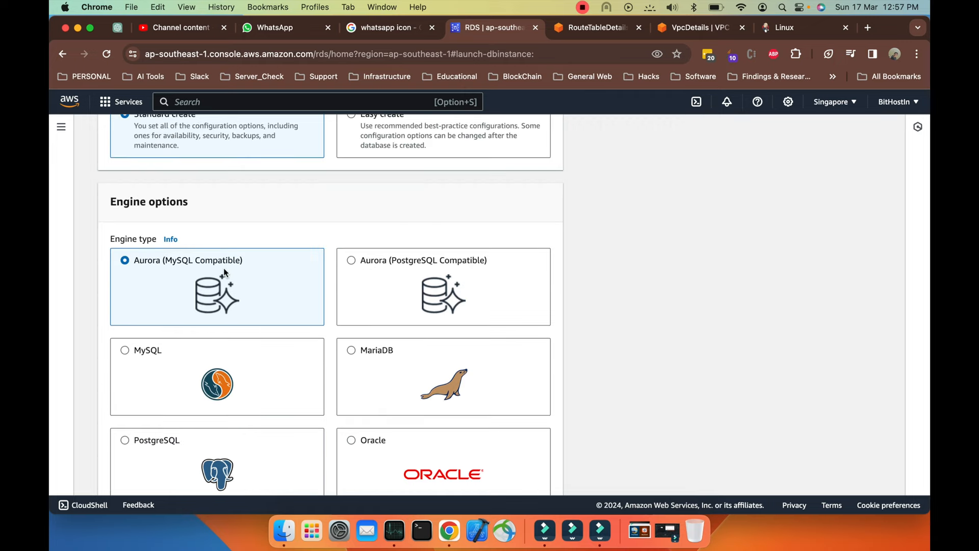
scroll(397, 268, "up", 3)
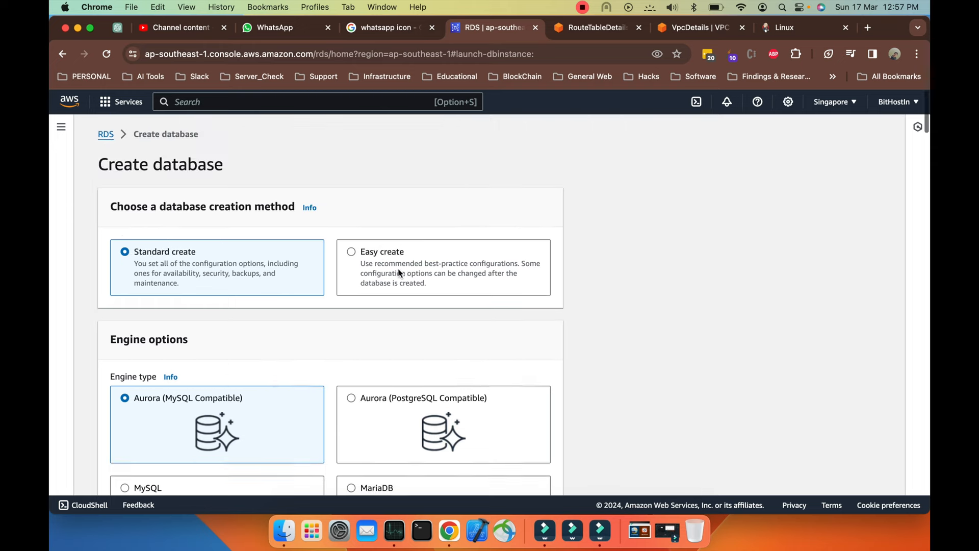
scroll(345, 328, "down", 12)
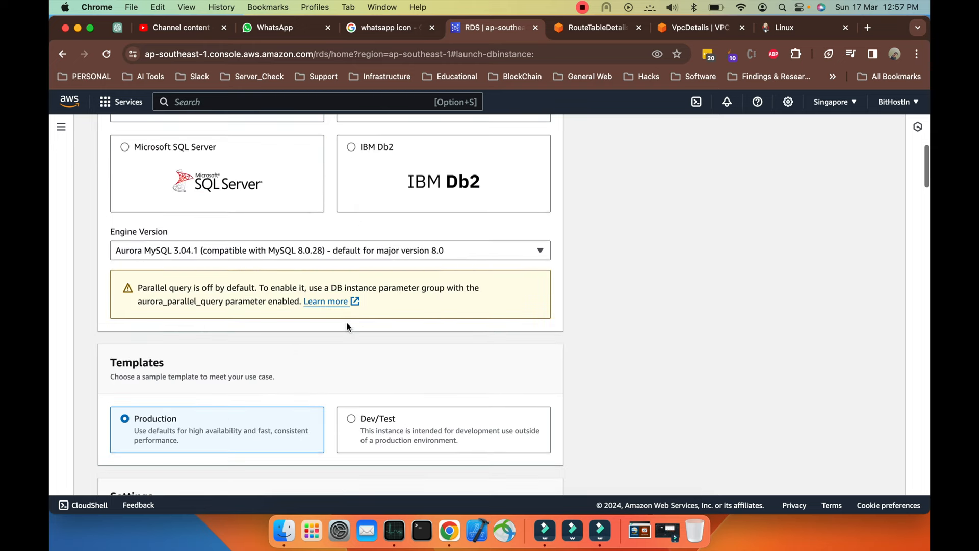
scroll(347, 327, "up", 2)
scroll(345, 318, "up", 2)
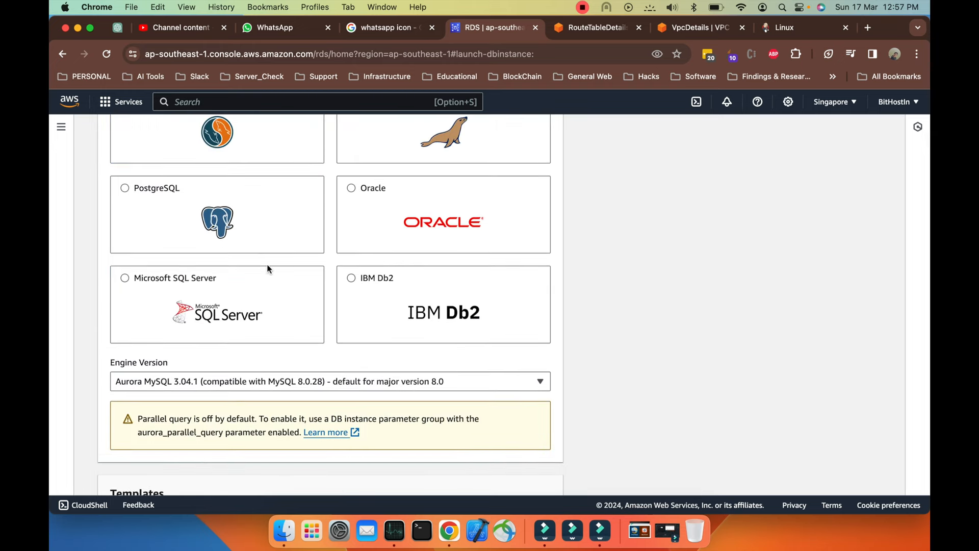
scroll(267, 267, "down", 2)
scroll(269, 269, "down", 2)
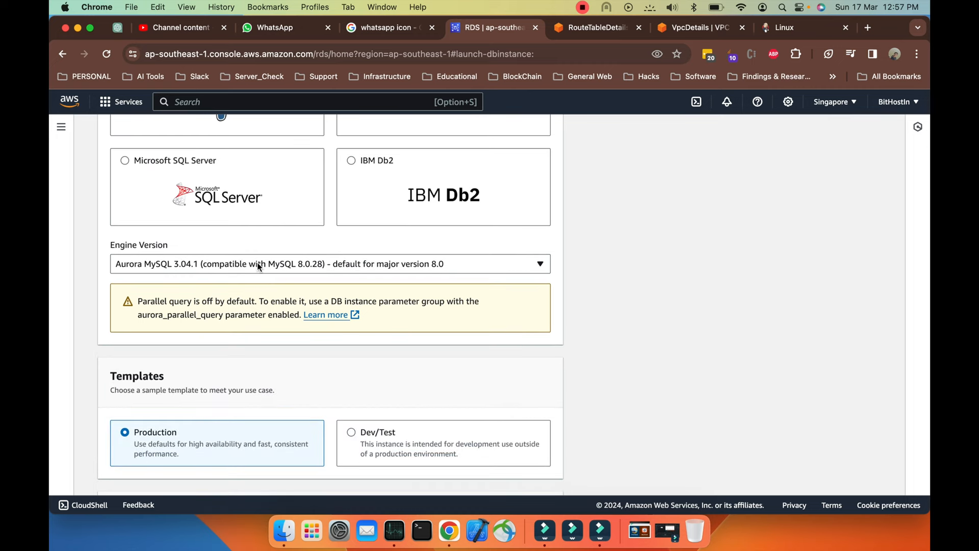
Check the engine versions, then try Microsoft SQL Server with Amazon RDS Custom management.
left_click(257, 263)
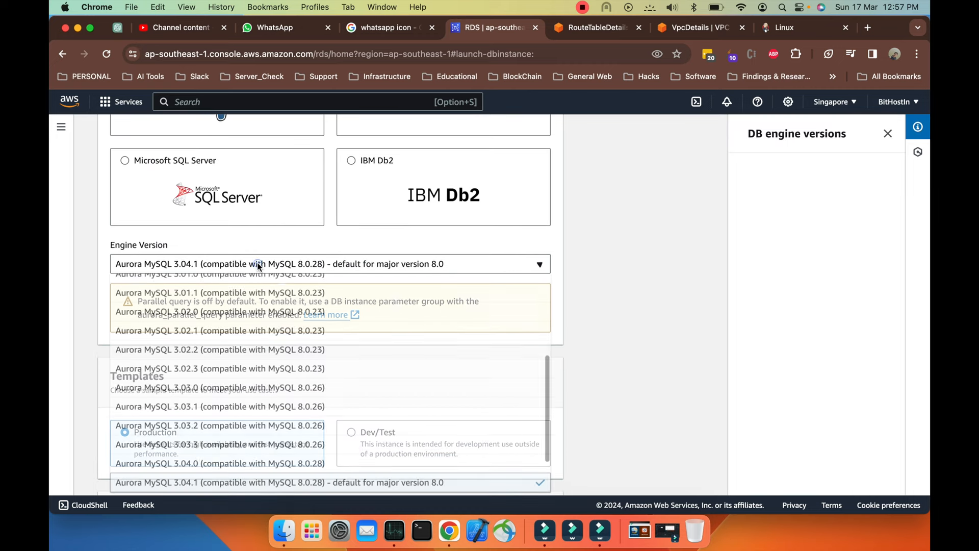
left_click(88, 280)
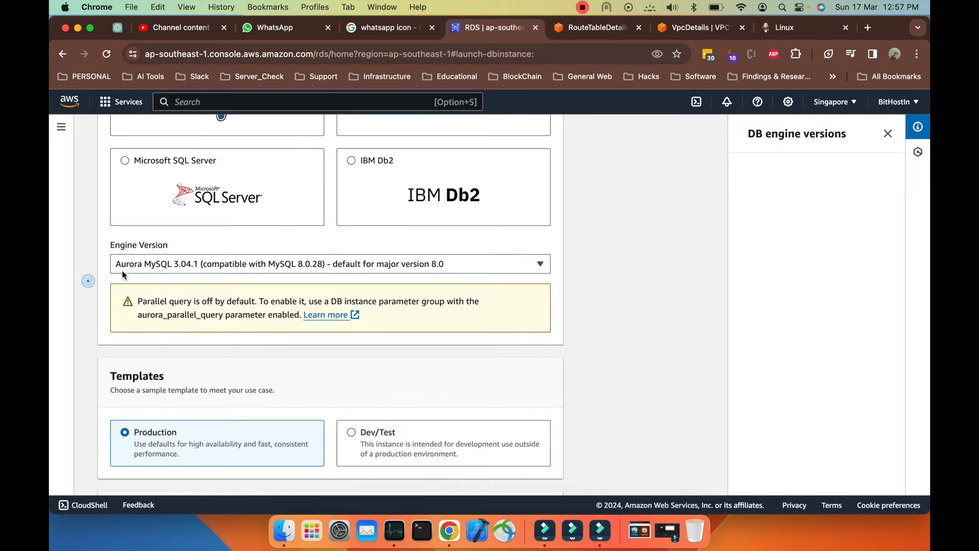
left_click(125, 161)
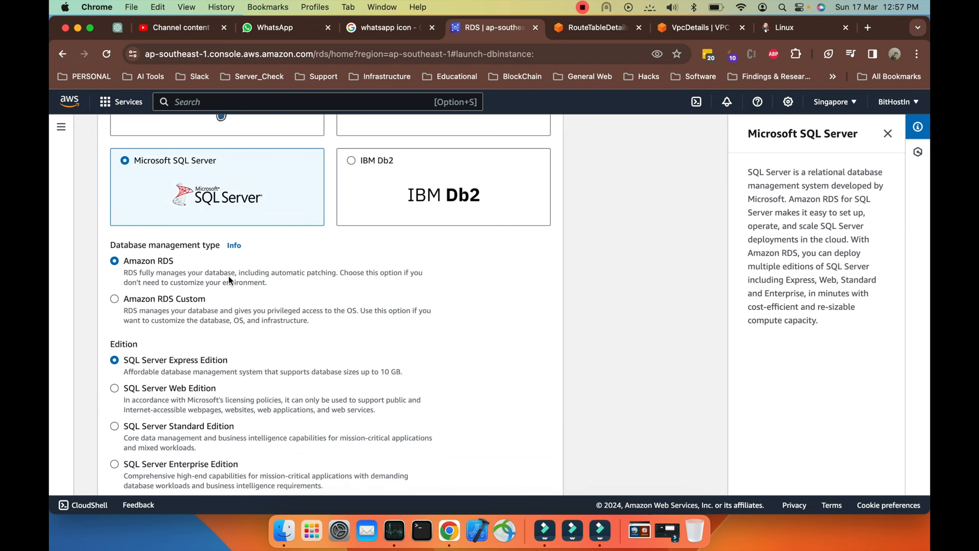
left_click(155, 299)
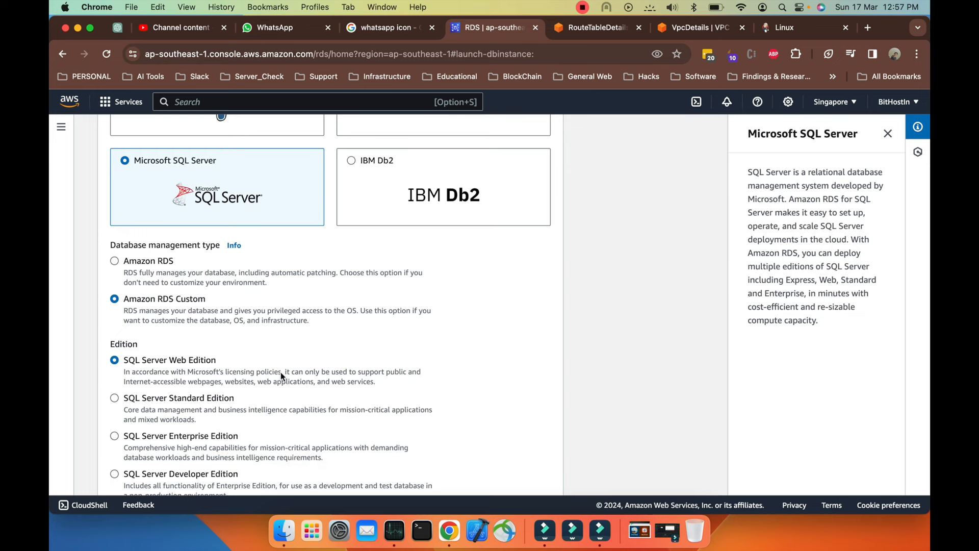
scroll(280, 371, "down", 2)
scroll(280, 376, "down", 3)
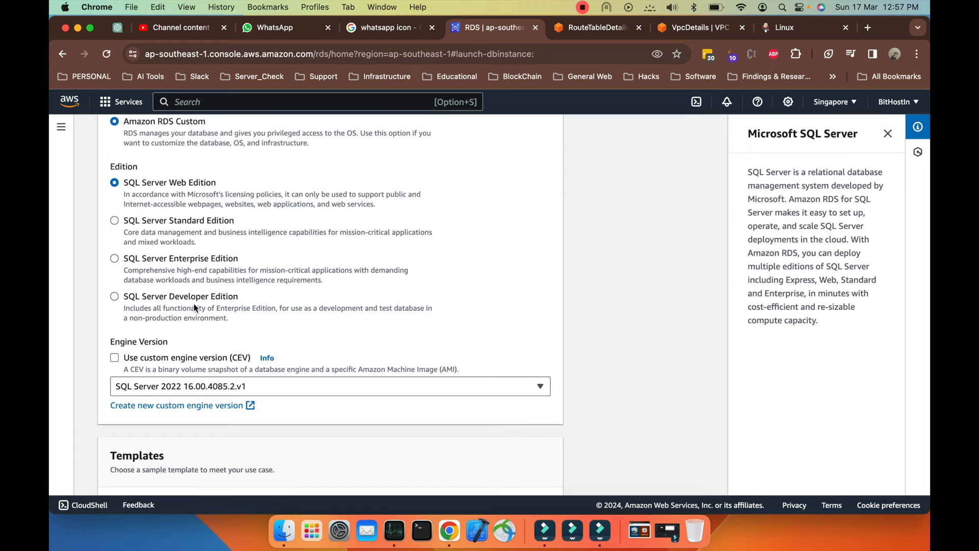
scroll(210, 324, "up", 7)
scroll(334, 216, "down", 1)
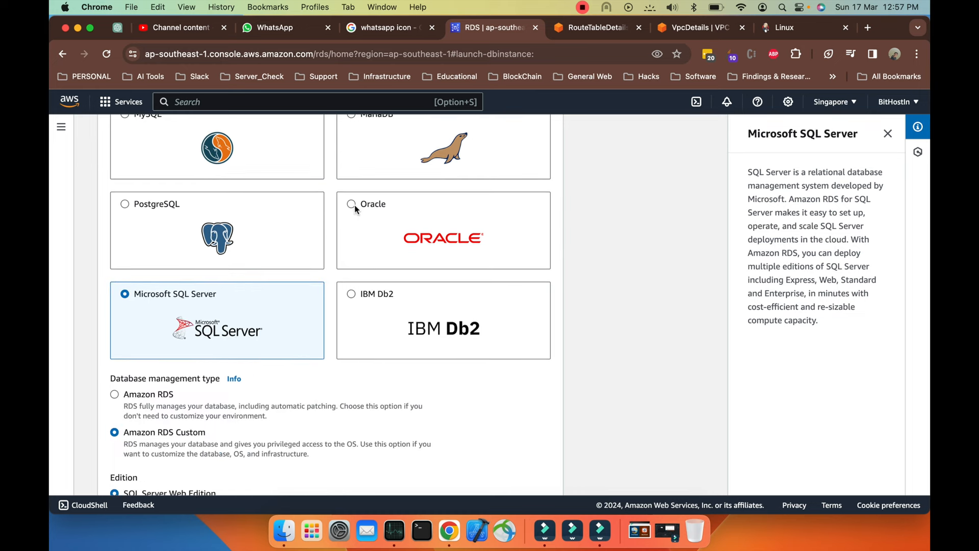
Select Oracle with Amazon RDS management, Standard Edition Two and bring-your-own-license.
left_click(354, 204)
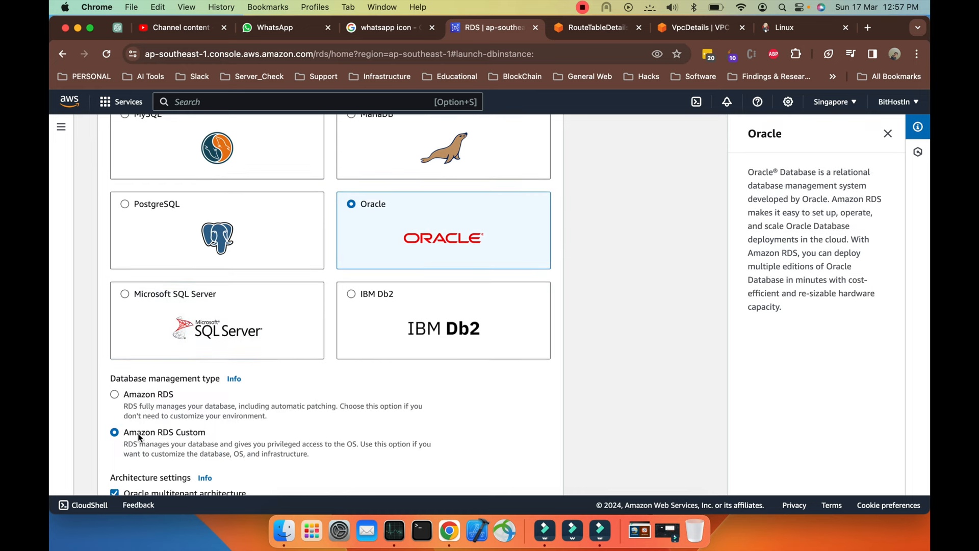
scroll(138, 433, "down", 4)
scroll(137, 433, "up", 2)
scroll(138, 433, "down", 5)
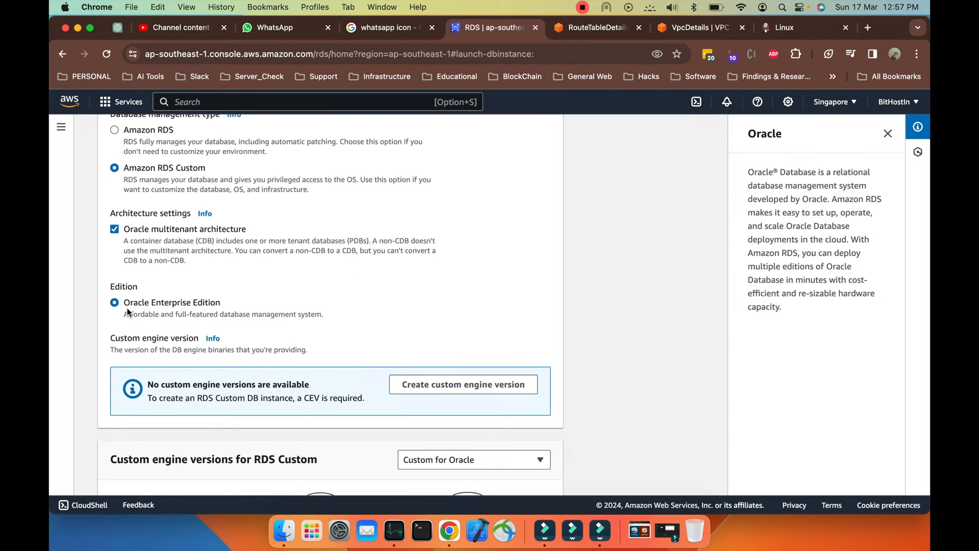
scroll(186, 276, "down", 5)
scroll(186, 276, "up", 6)
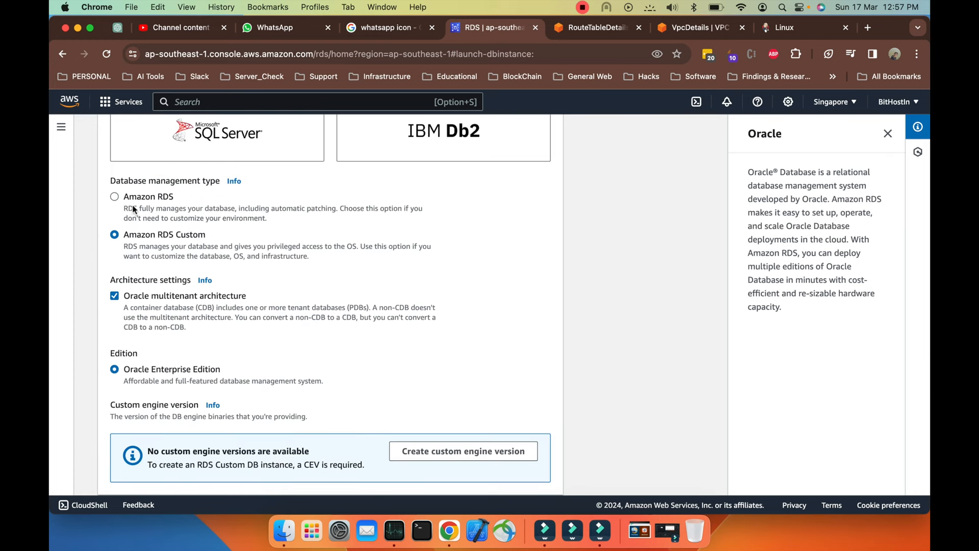
left_click(114, 196)
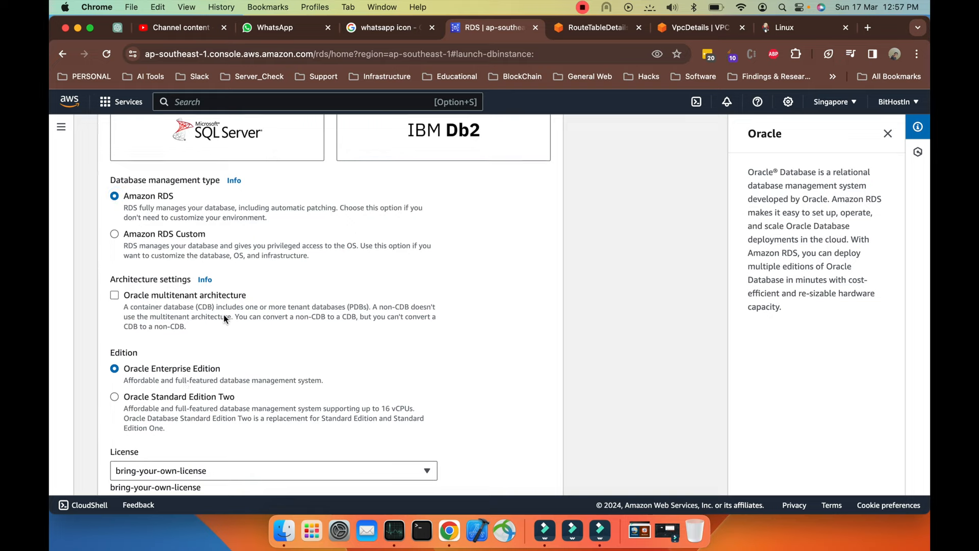
scroll(214, 326, "down", 1)
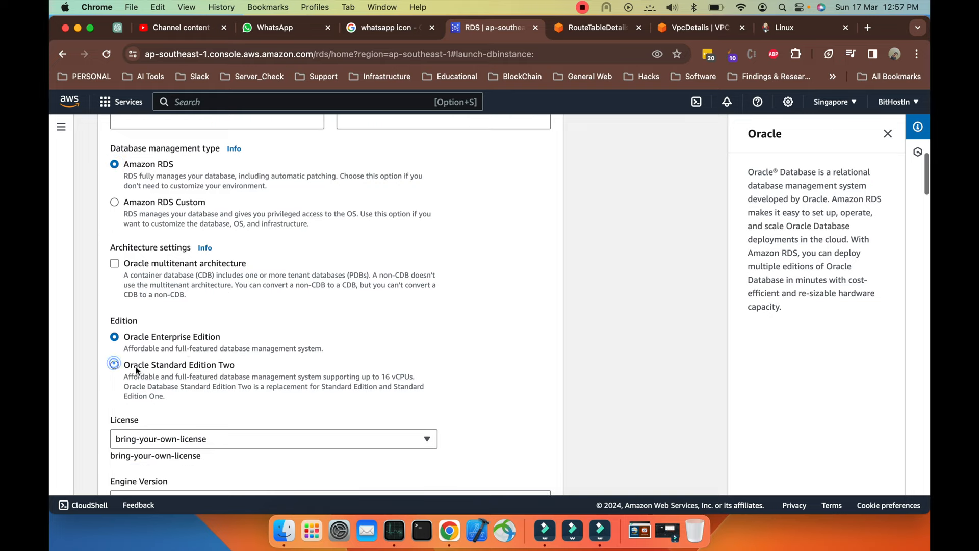
left_click(114, 364)
left_click(115, 335)
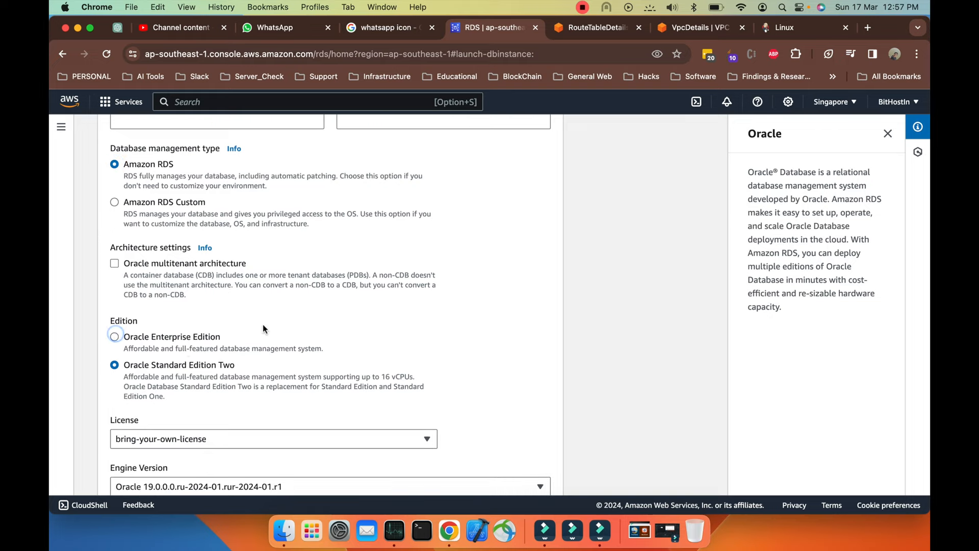
scroll(262, 324, "up", 10)
Try MariaDB as the engine and browse its versions, leaving 10.11.6.
scroll(262, 323, "down", 3)
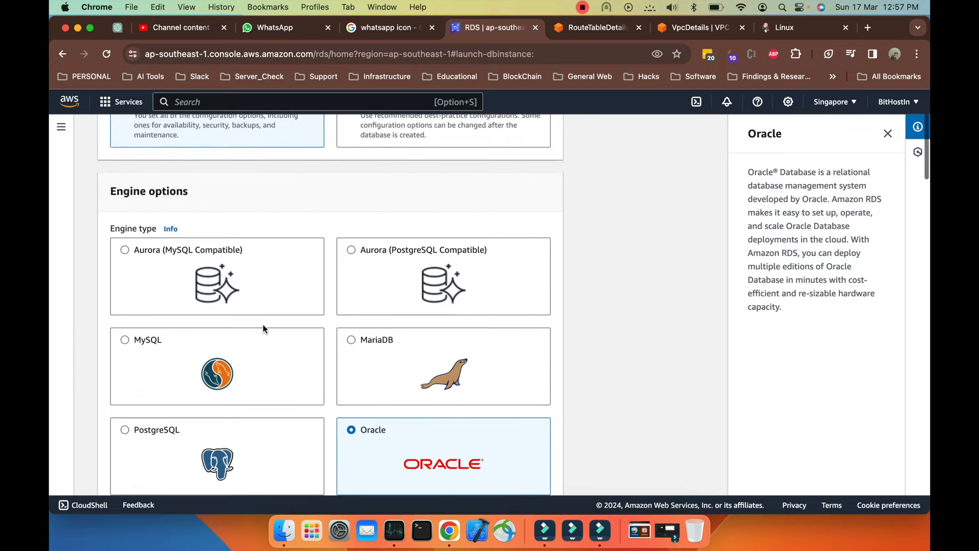
left_click(366, 281)
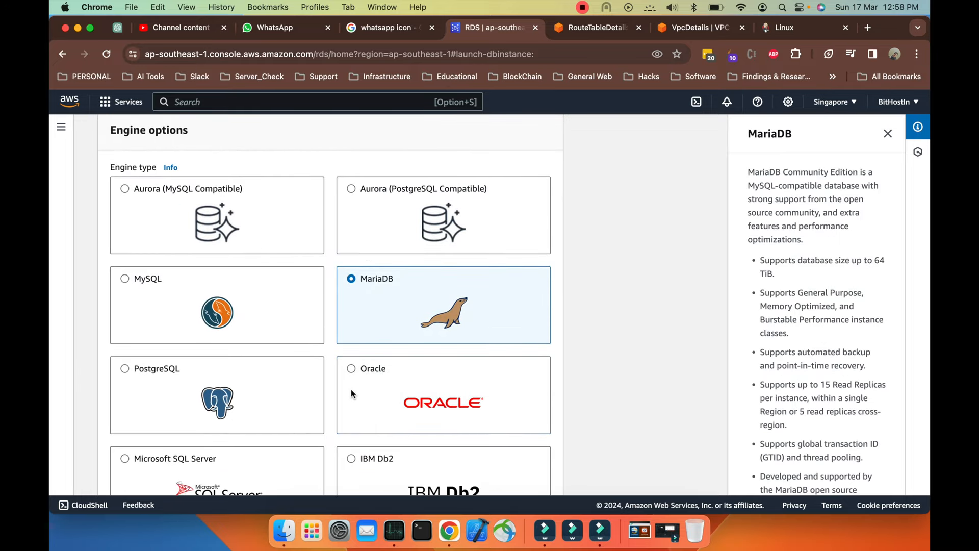
scroll(351, 390, "down", 5)
scroll(351, 389, "down", 1)
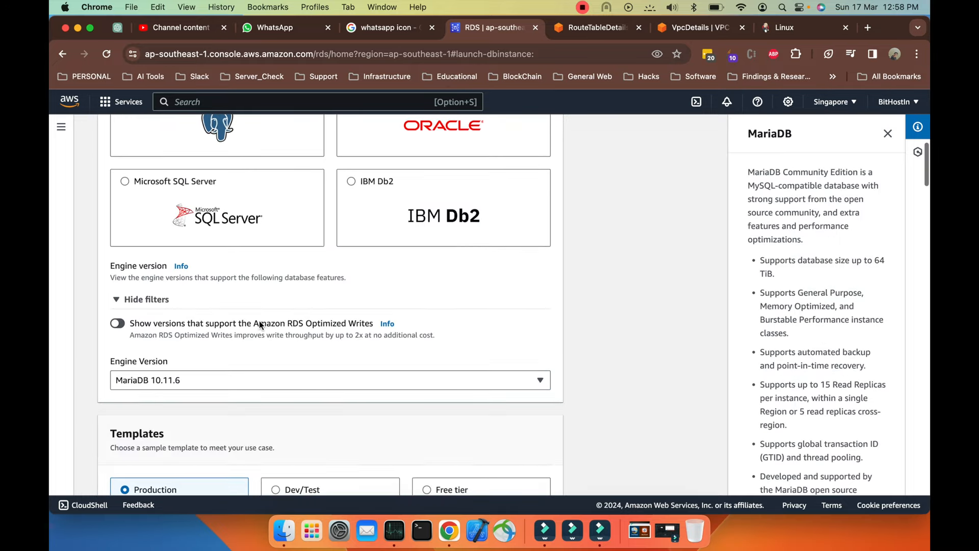
left_click(240, 378)
scroll(175, 286, "up", 5)
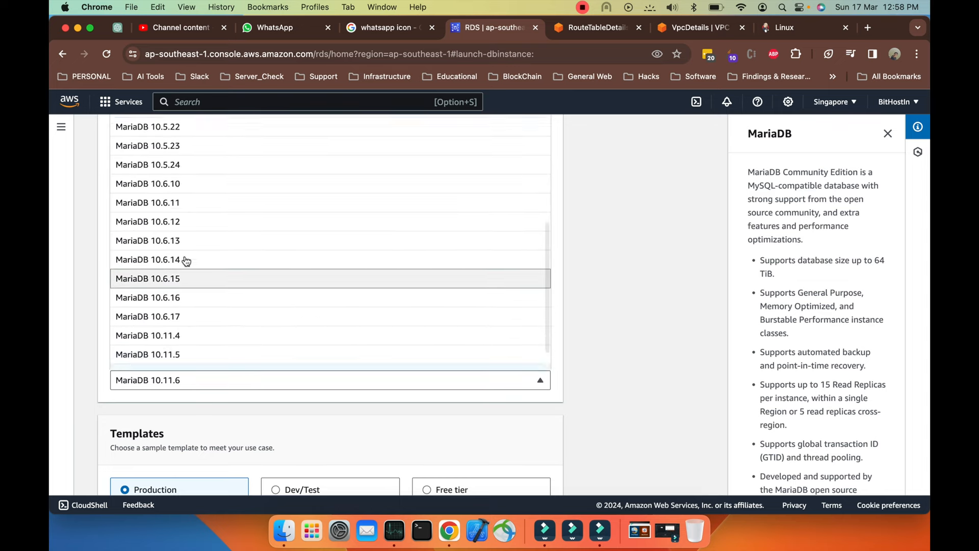
scroll(186, 260, "down", 5)
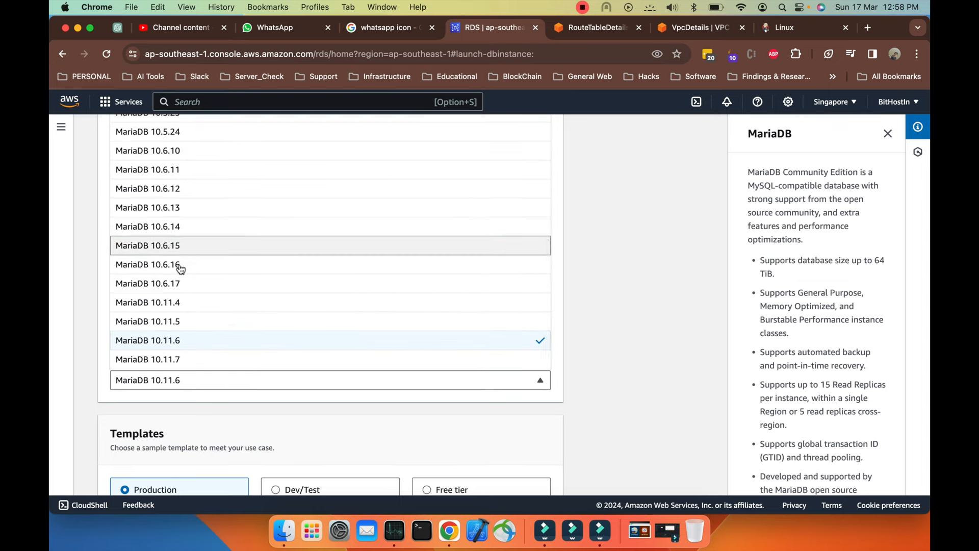
left_click(76, 348)
scroll(186, 451, "down", 5)
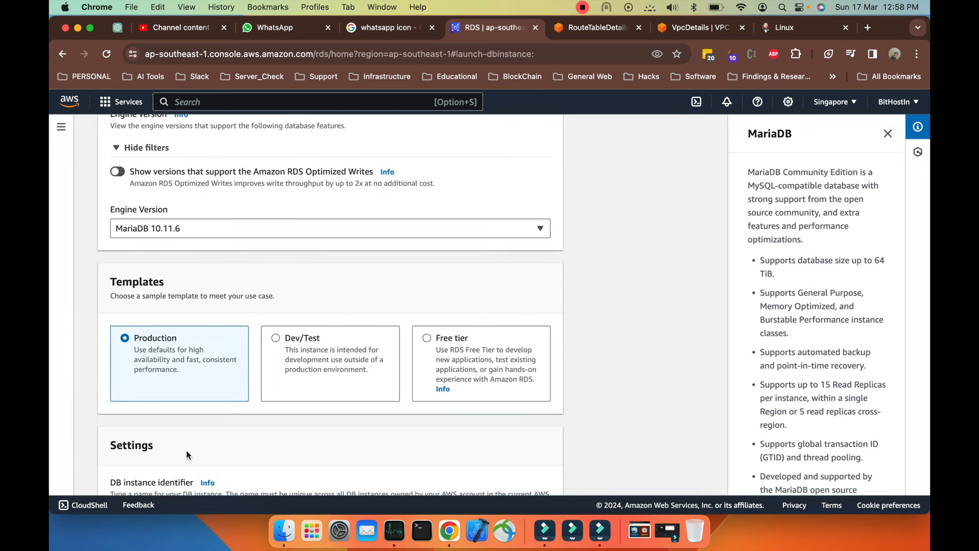
scroll(185, 450, "up", 10)
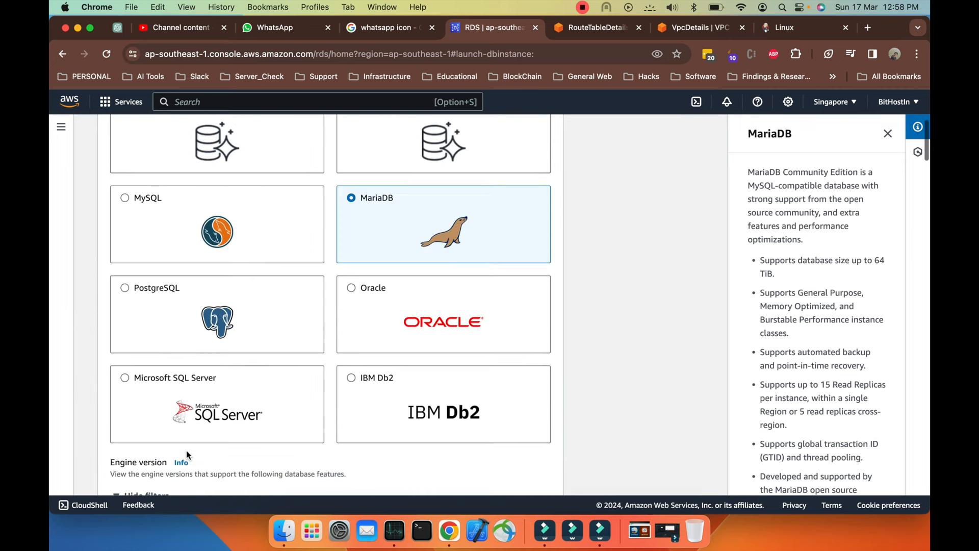
Switch the engine to PostgreSQL and browse its version list without changing it.
left_click(124, 289)
scroll(100, 338, "down", 5)
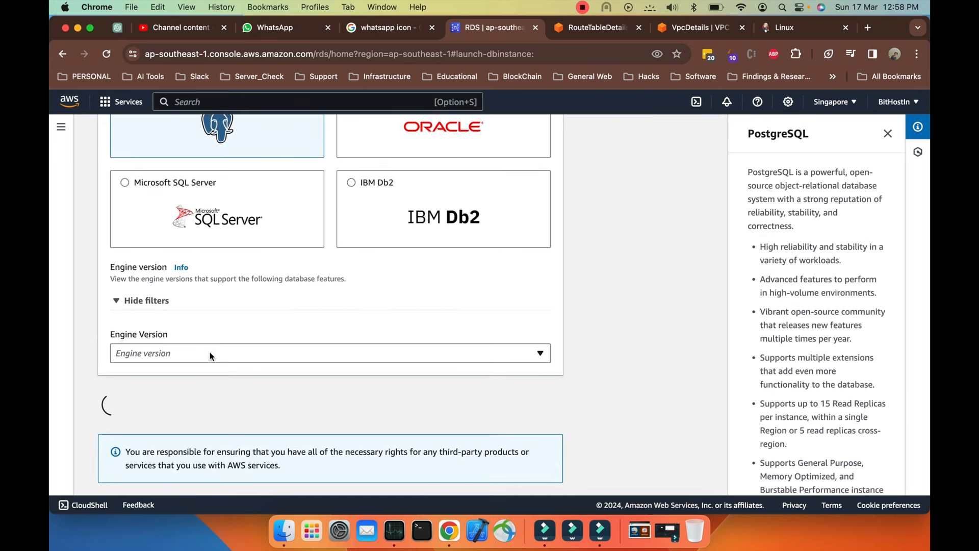
left_click(207, 353)
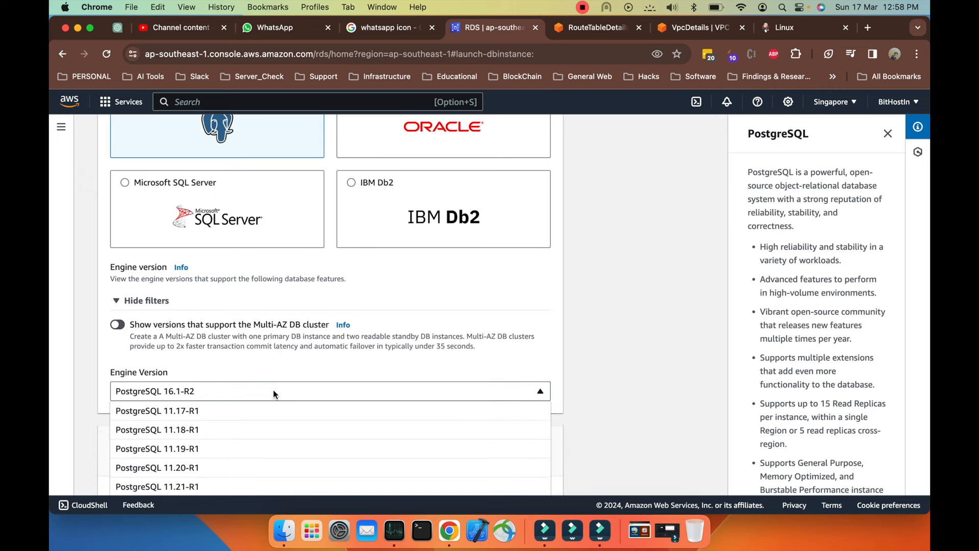
scroll(265, 452, "down", 15)
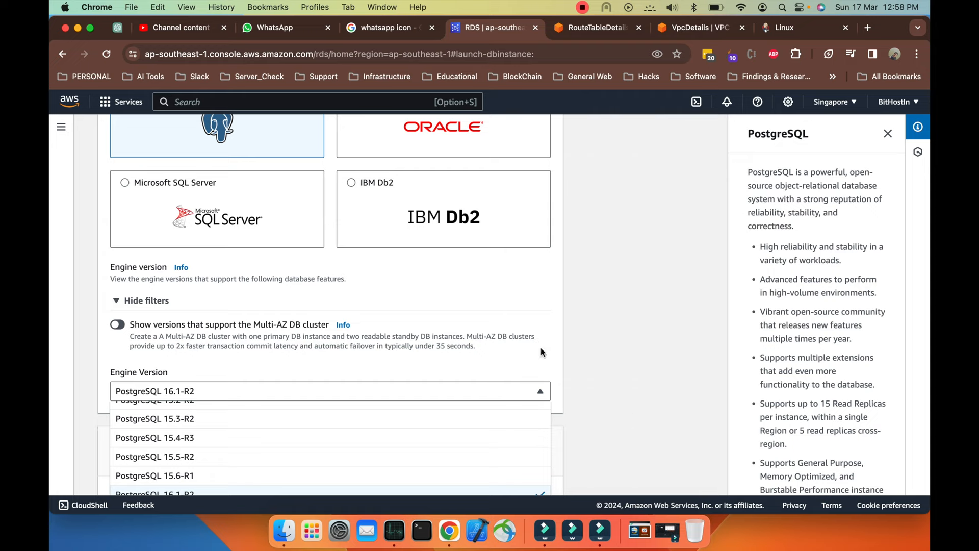
scroll(540, 349, "down", 5)
scroll(399, 313, "up", 3)
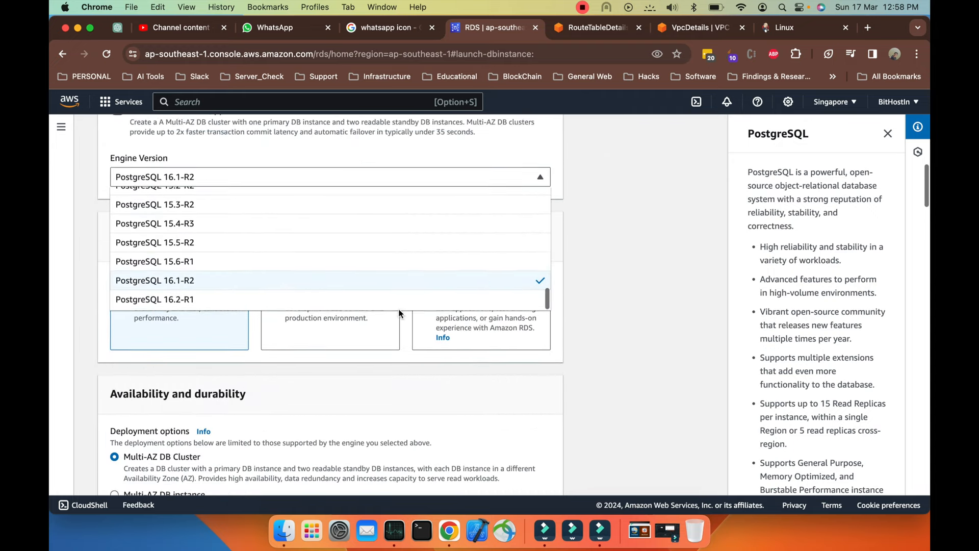
scroll(400, 314, "up", 10)
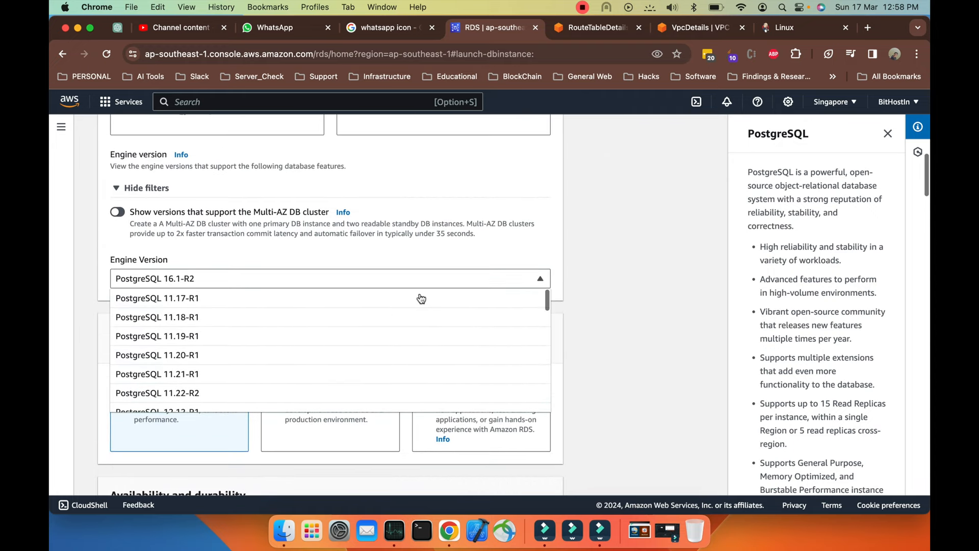
scroll(398, 351, "up", 1)
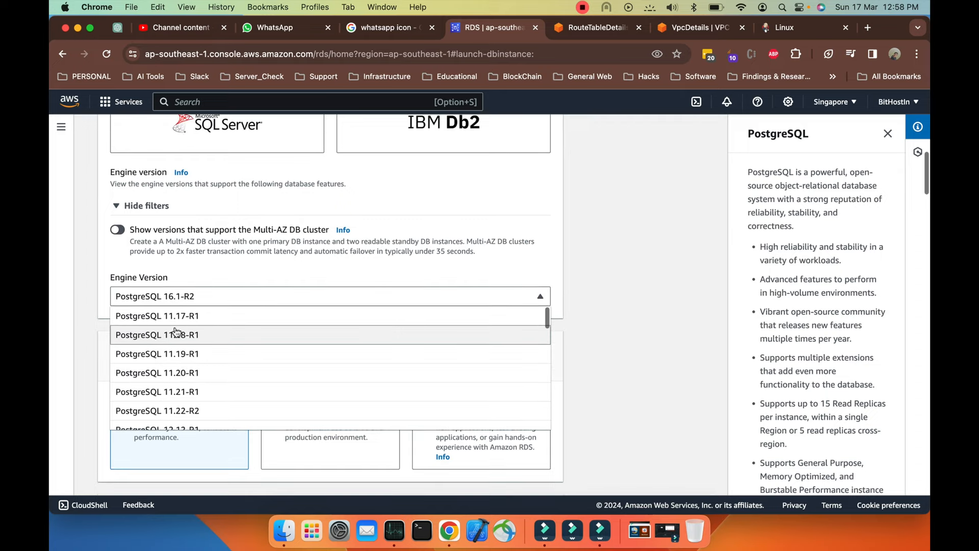
left_click(89, 307)
scroll(214, 239, "up", 5)
scroll(215, 239, "up", 3)
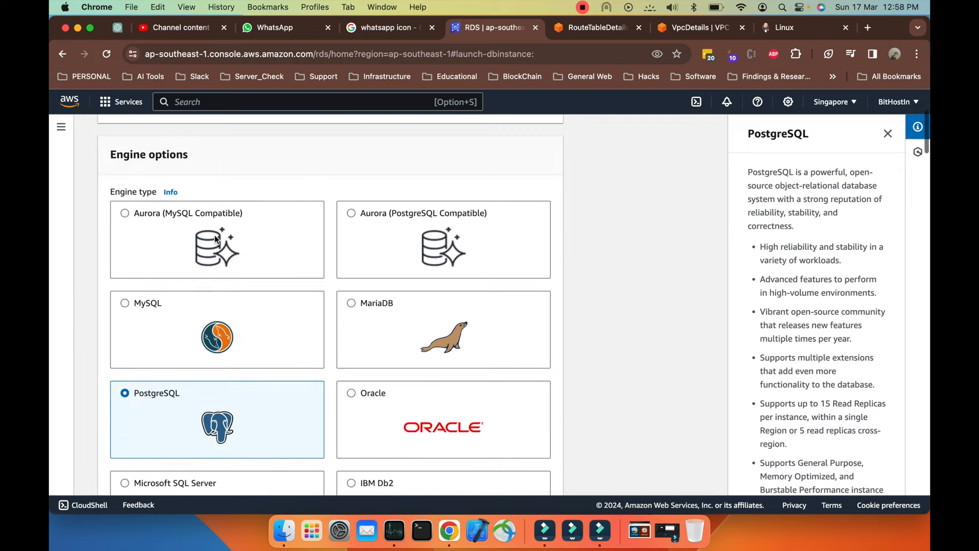
Briefly pick MySQL, then return to PostgreSQL with version 16.1-R2.
left_click(124, 302)
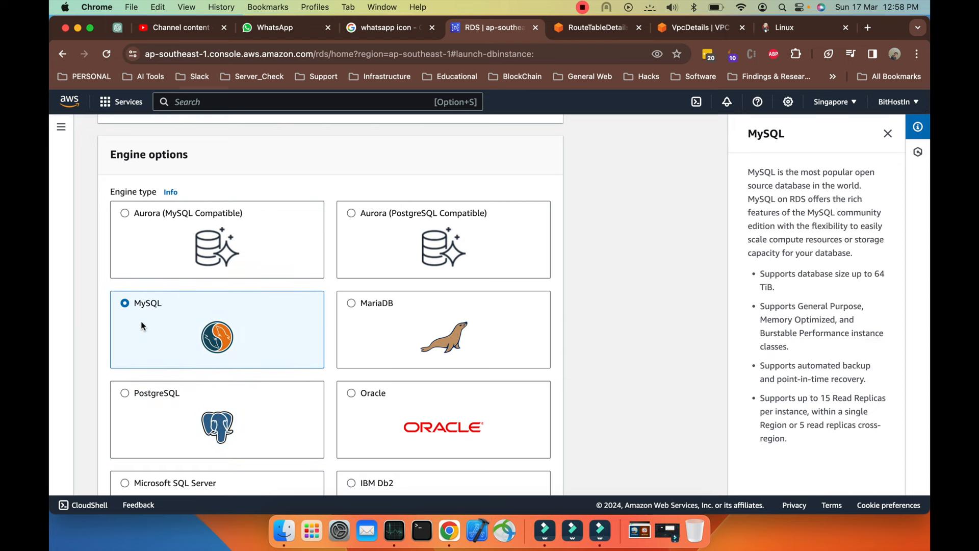
scroll(203, 326, "down", 3)
scroll(202, 323, "up", 1)
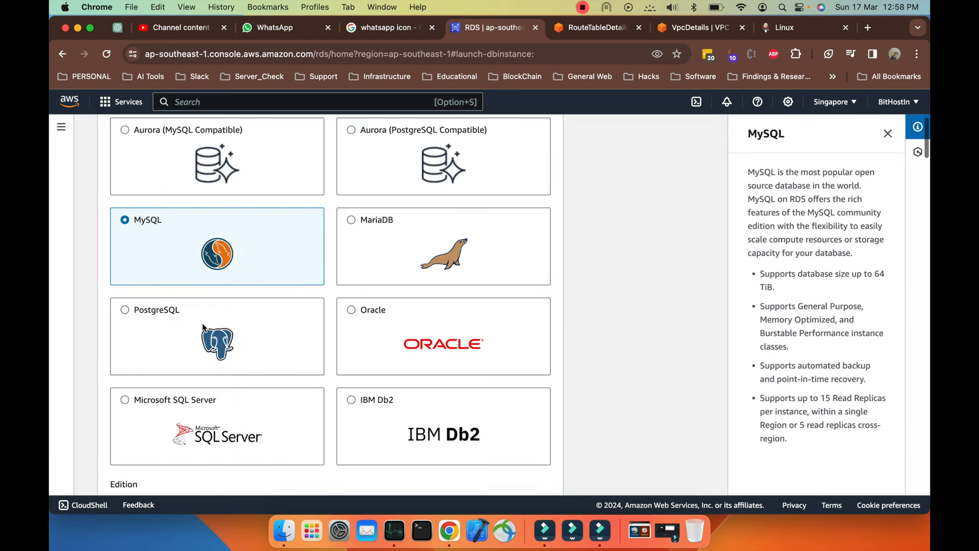
left_click(124, 311)
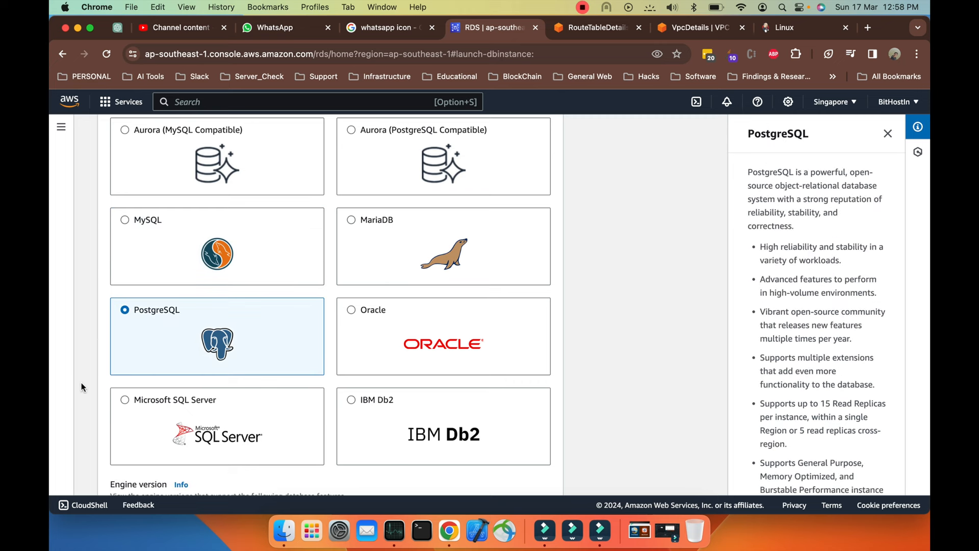
scroll(81, 383, "down", 12)
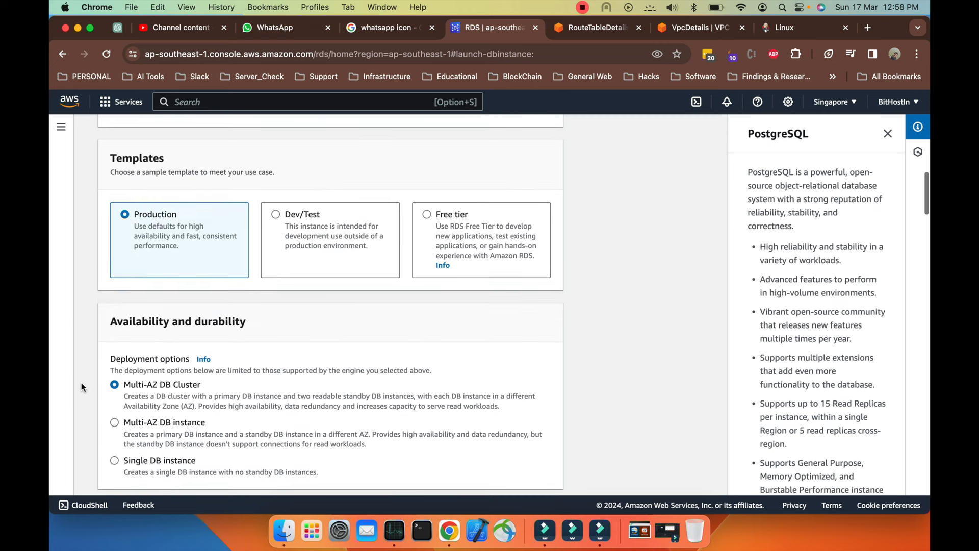
scroll(81, 382, "up", 5)
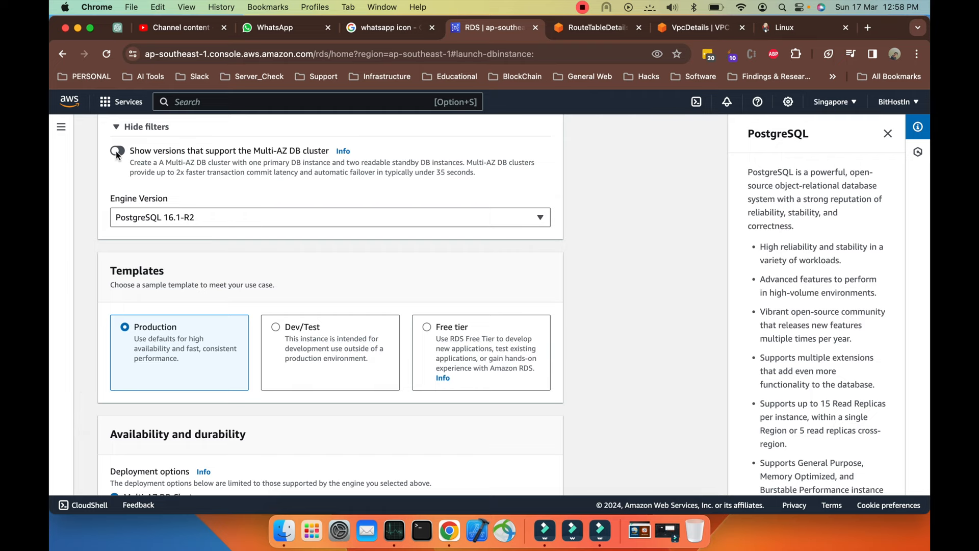
Toggle the Multi-AZ DB cluster version filter on, then off again.
scroll(146, 174, "up", 2)
scroll(145, 174, "up", 1)
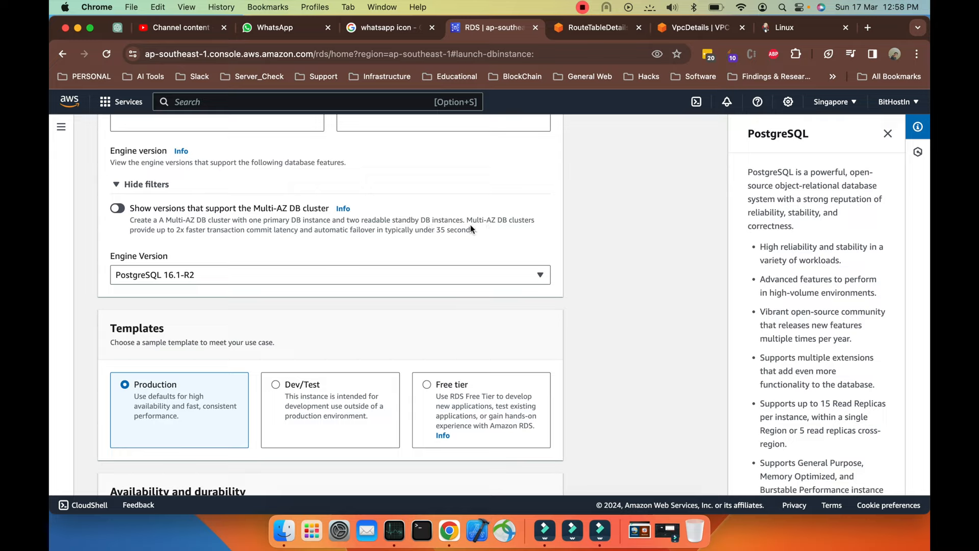
left_click(119, 208)
scroll(605, 347, "down", 4)
scroll(604, 347, "up", 4)
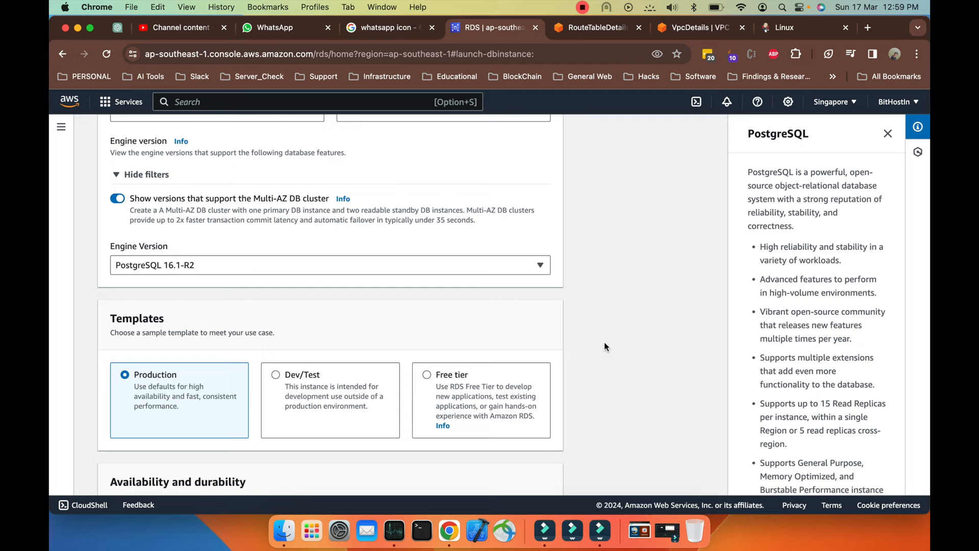
left_click(116, 198)
Choose the Free tier template, passing through Dev/Test.
scroll(322, 326, "down", 5)
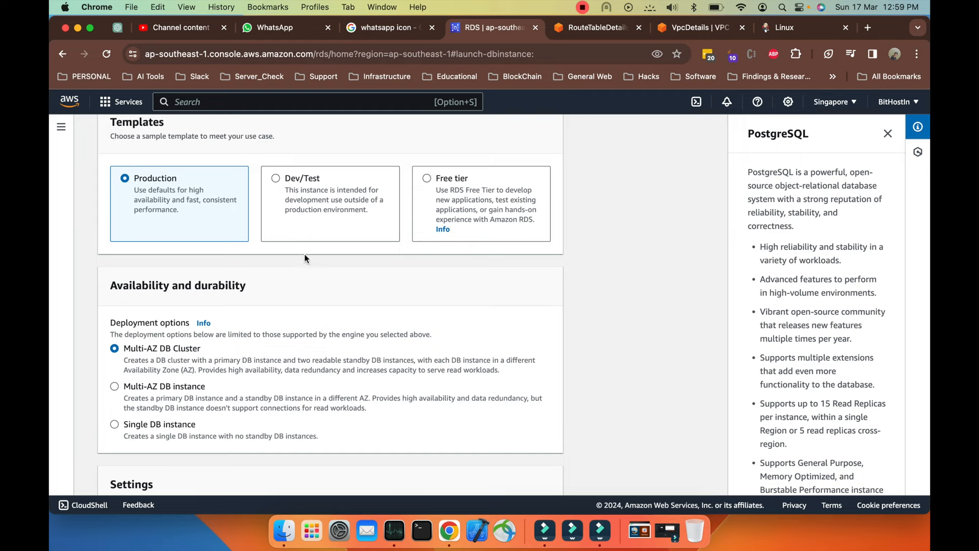
scroll(333, 278, "up", 5)
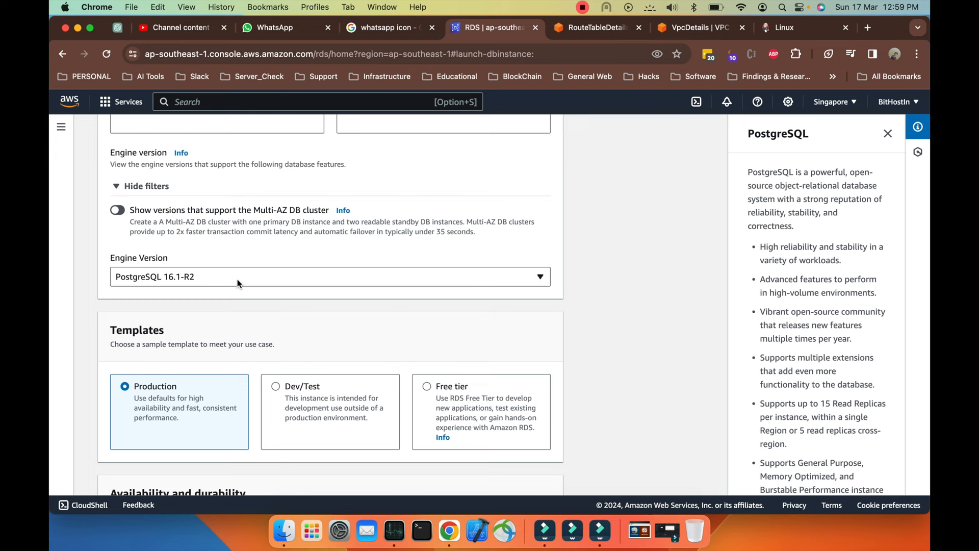
scroll(312, 350, "down", 1)
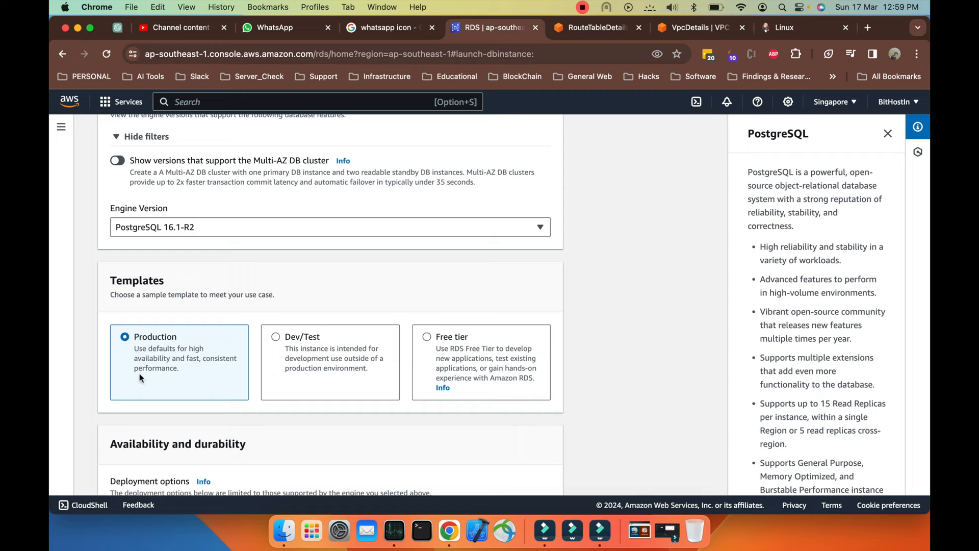
left_click(277, 337)
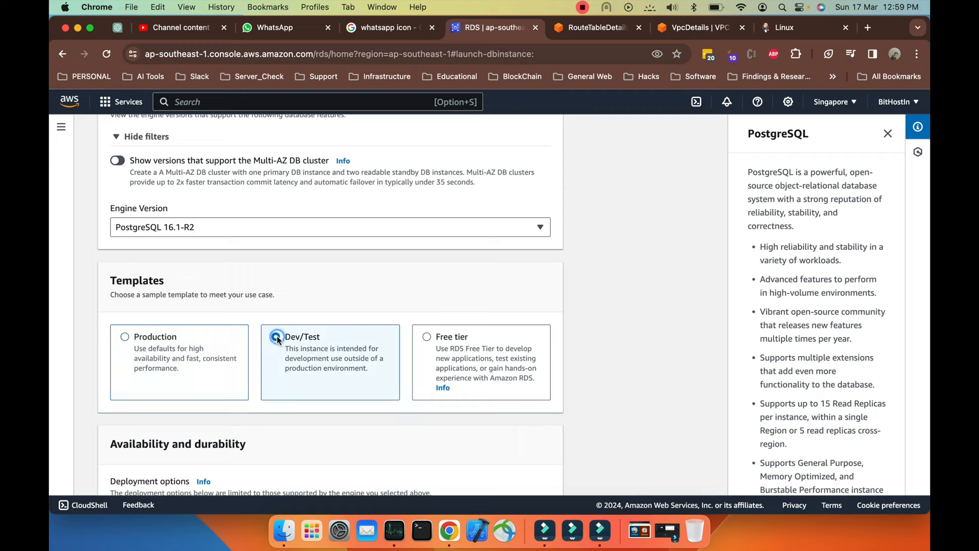
left_click(423, 336)
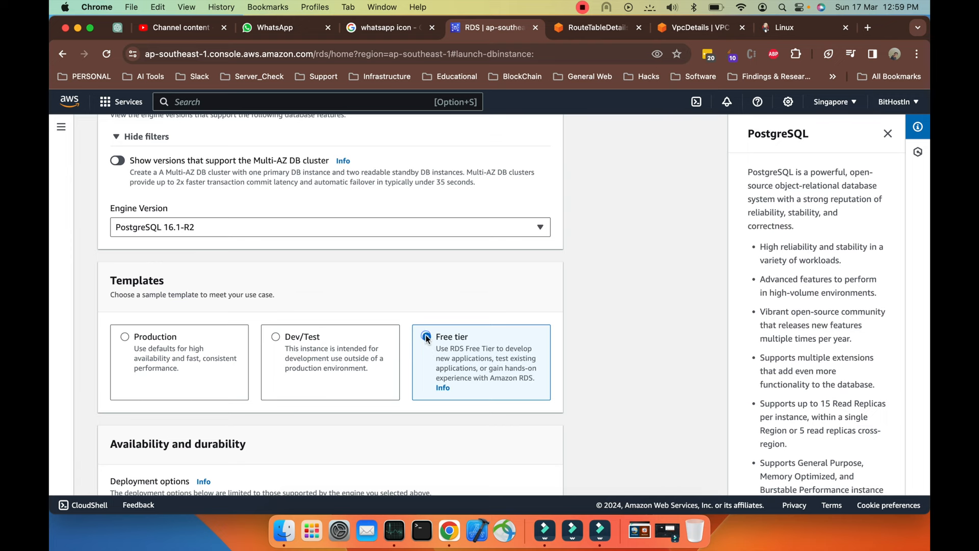
Change the engine version from PostgreSQL 16.1-R2 to PostgreSQL 15.2-R2.
scroll(380, 438, "up", 4)
scroll(380, 439, "down", 3)
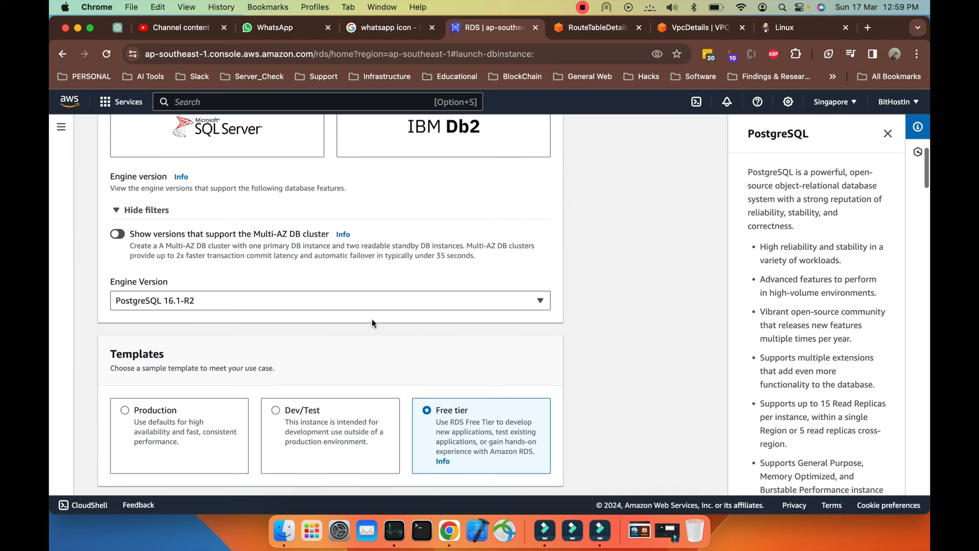
left_click(389, 303)
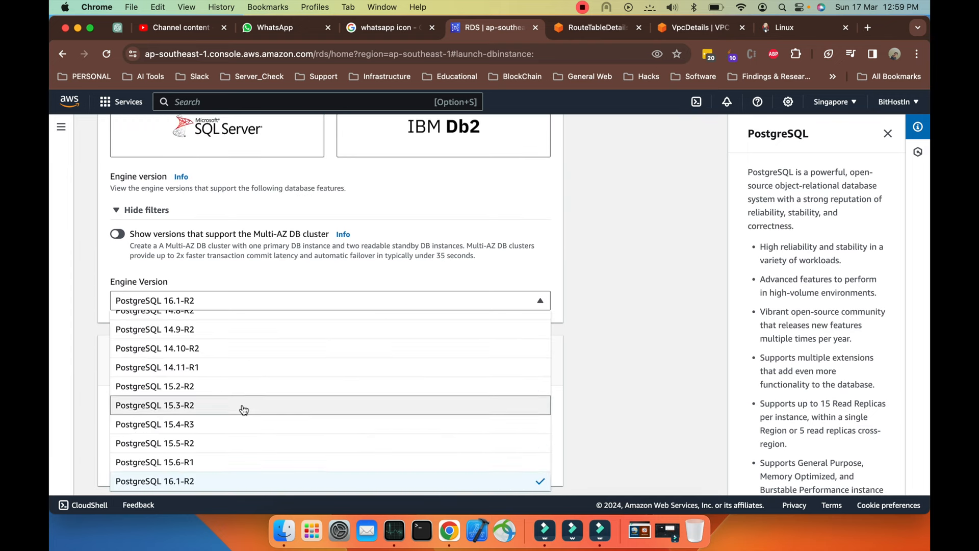
scroll(244, 409, "up", 5)
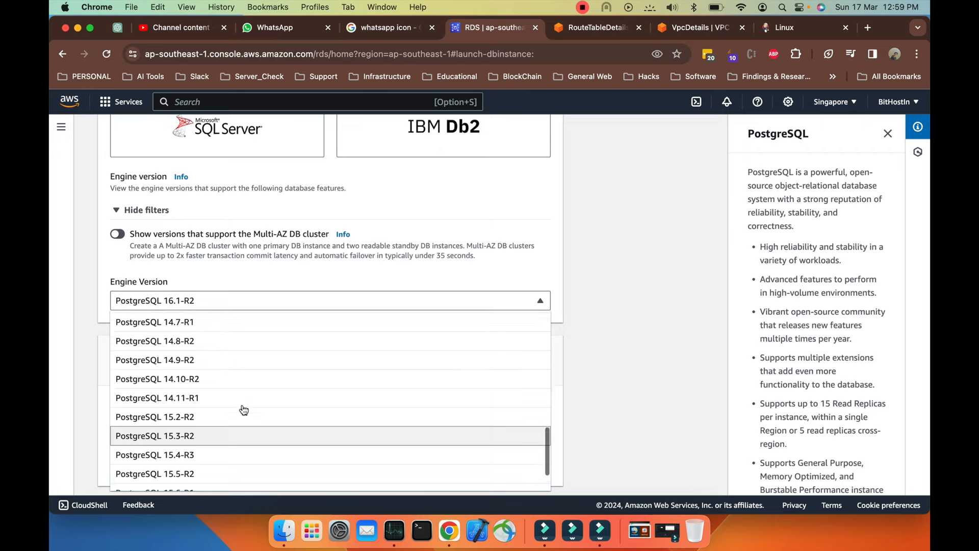
scroll(244, 409, "up", 1)
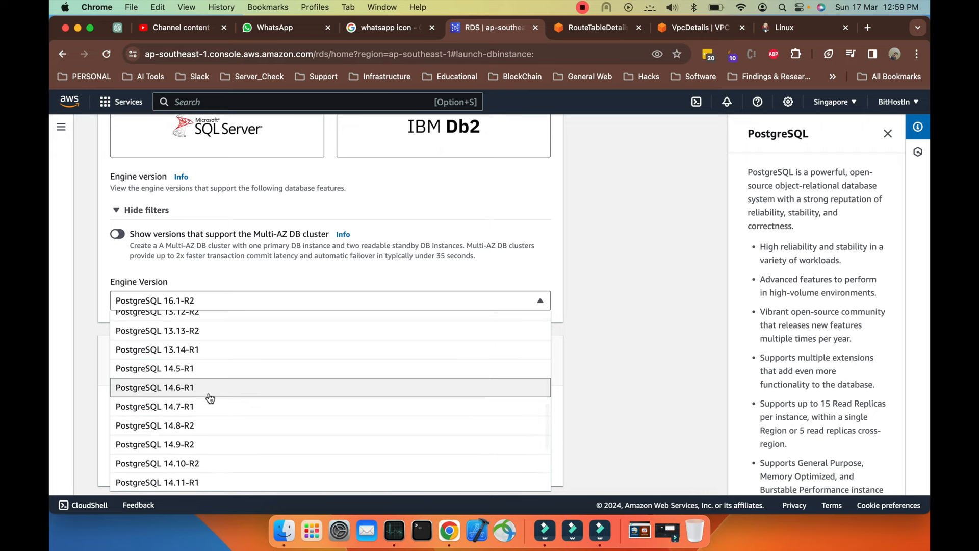
scroll(214, 408, "down", 3)
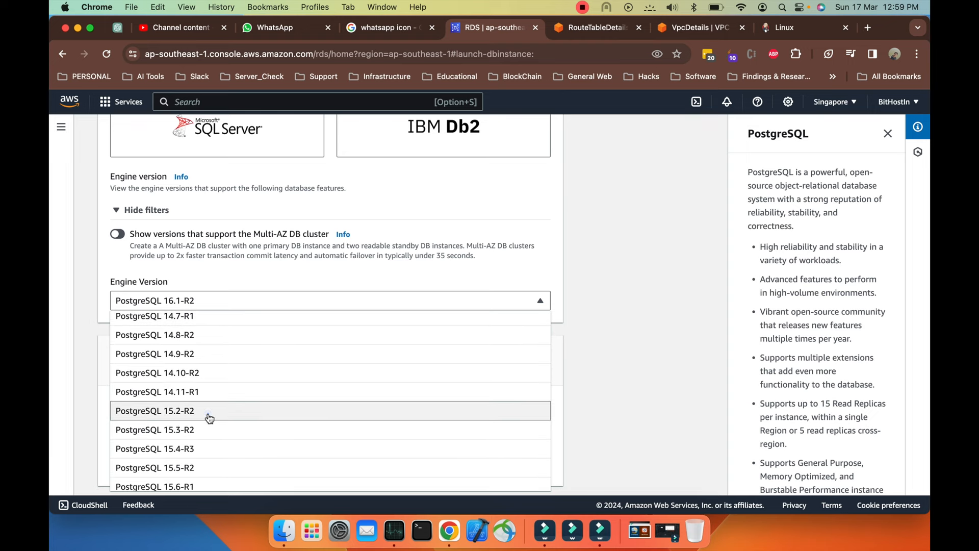
left_click(206, 412)
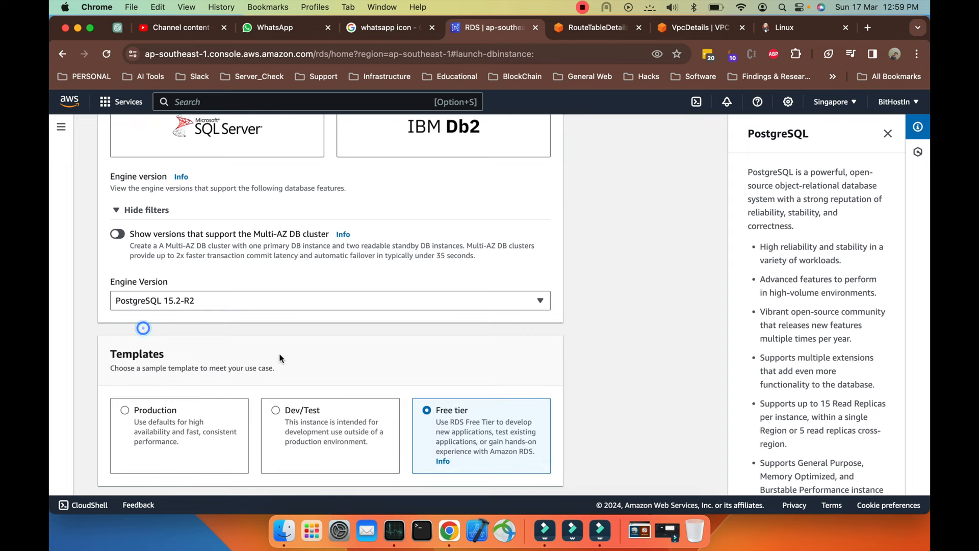
scroll(280, 357, "down", 5)
scroll(280, 358, "down", 2)
scroll(285, 356, "up", 1)
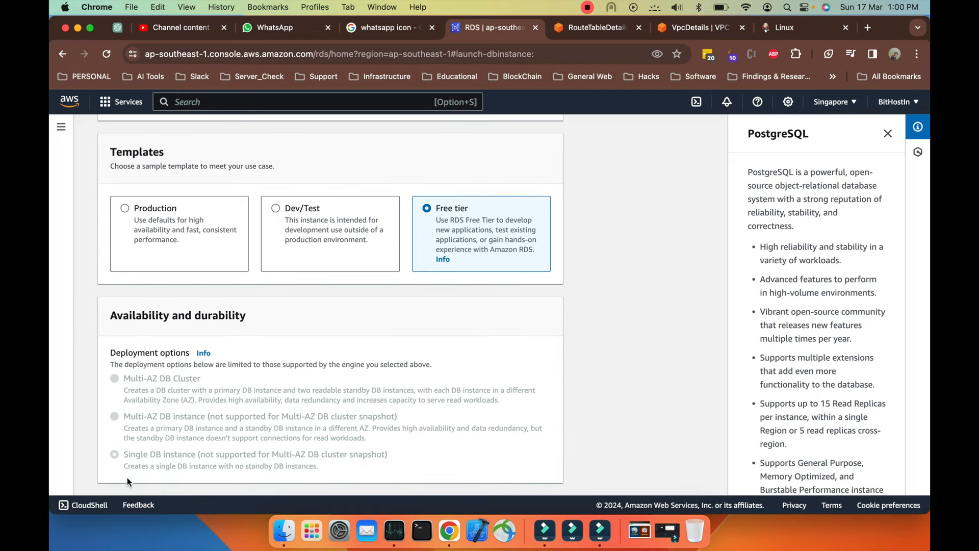
Name the DB instance bithost-demo-db.
scroll(127, 478, "down", 1)
scroll(127, 477, "down", 5)
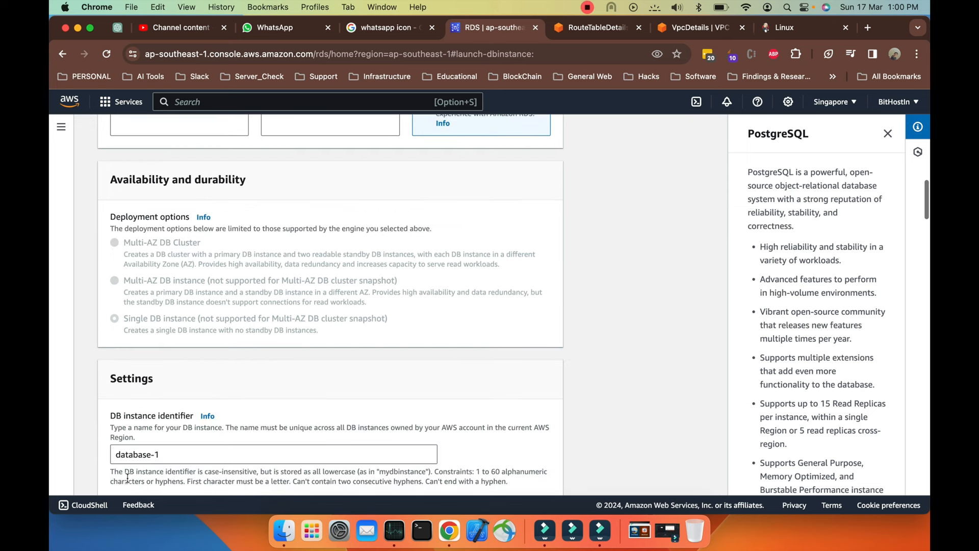
triple_click(143, 301)
type("bithost-")
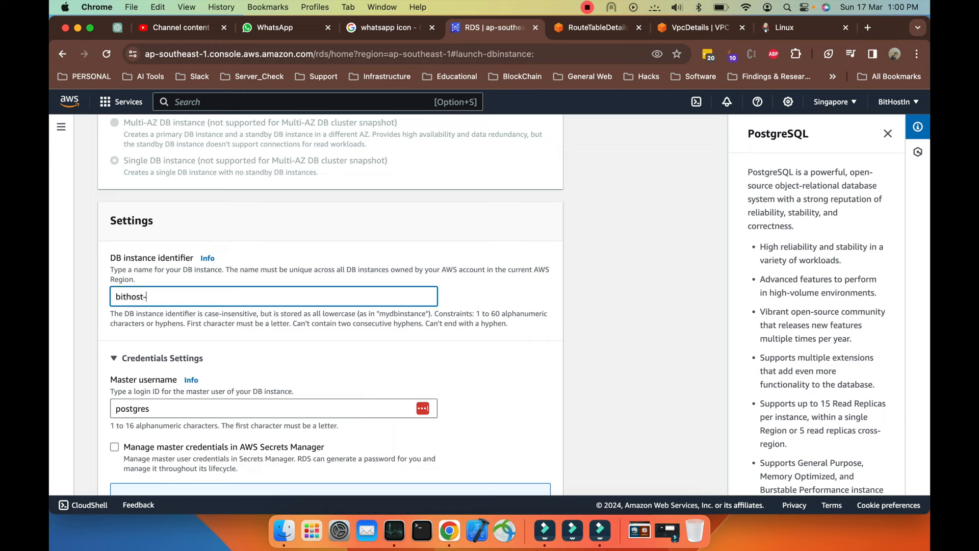
type("demo-db")
Replace master username postgres with bithost in Credentials Settings and copy it.
left_click(313, 358)
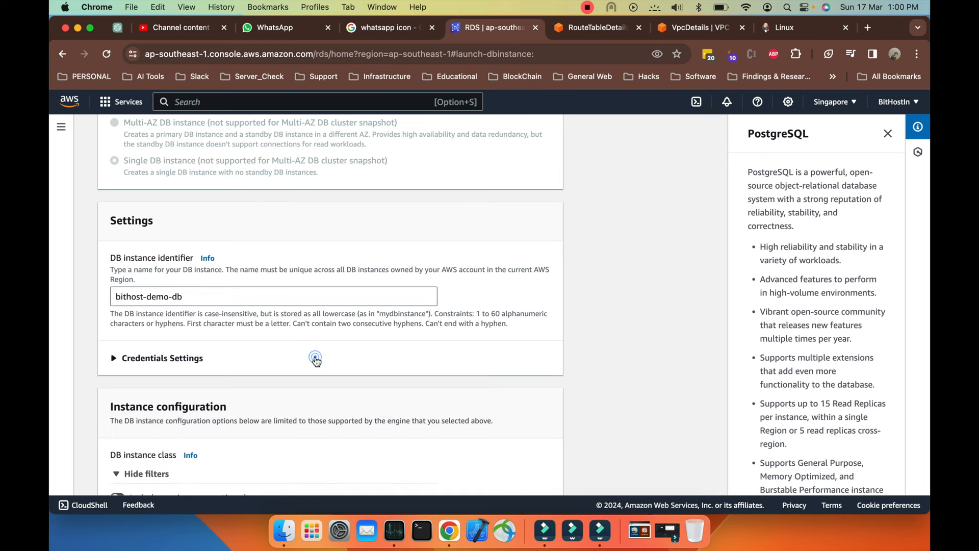
scroll(464, 342, "down", 5)
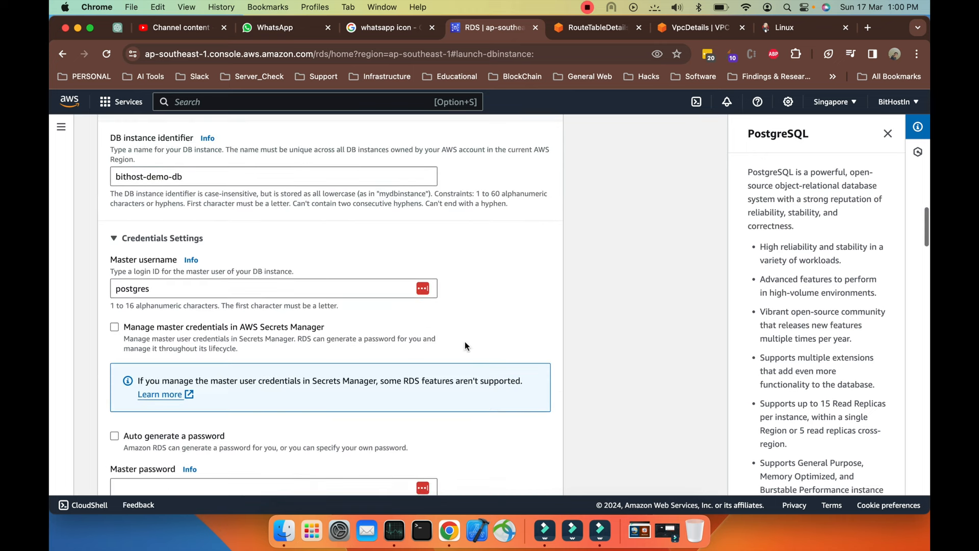
left_click(127, 260)
double_click(127, 261)
type("bi")
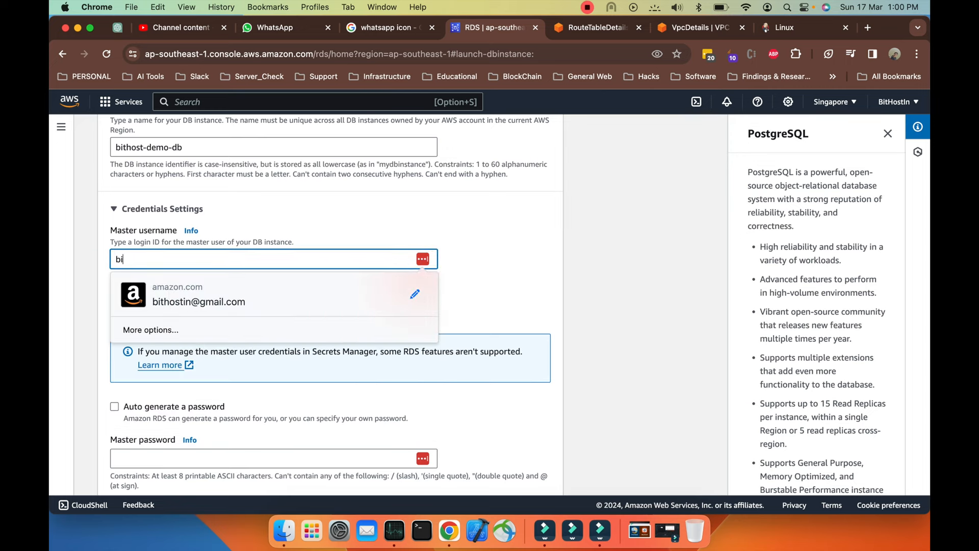
type("thost")
left_click(473, 246)
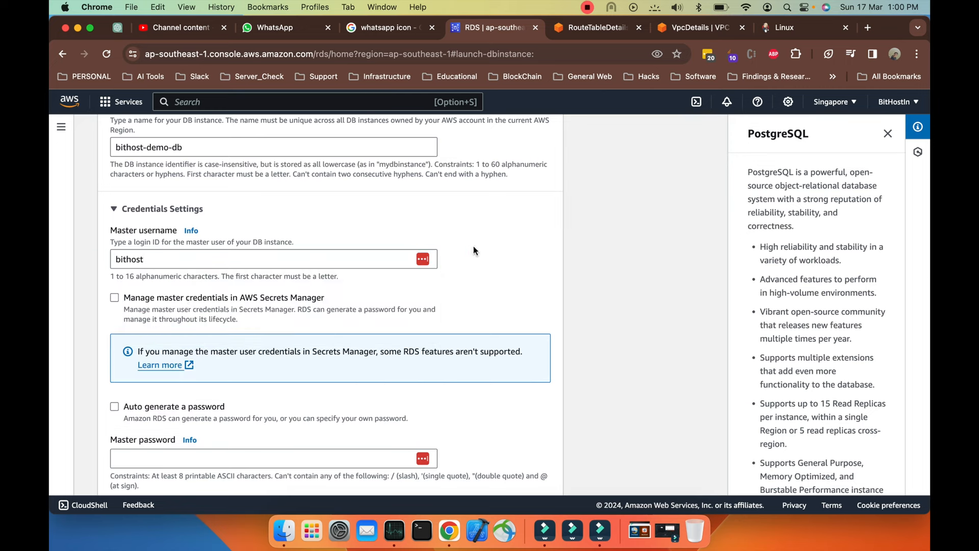
left_click(95, 332)
scroll(95, 332, "down", 2)
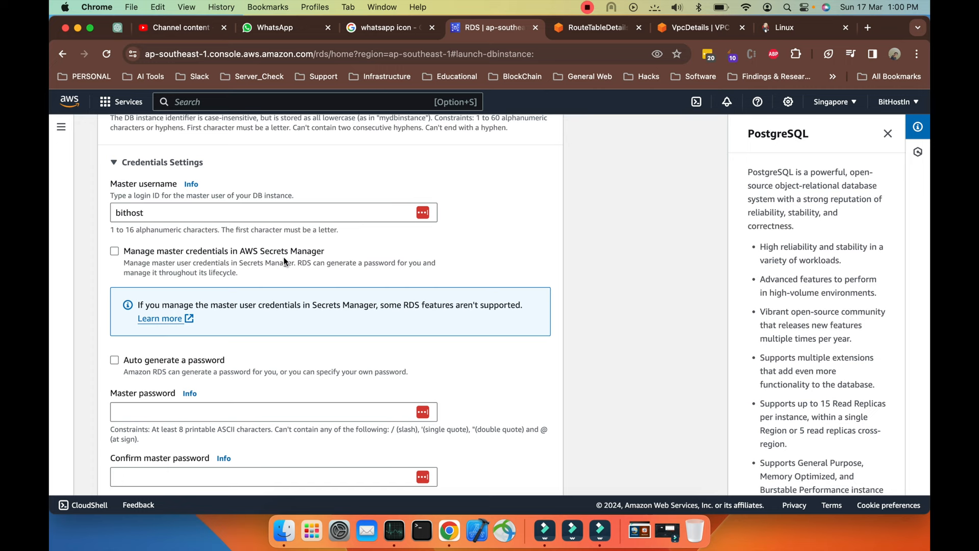
left_click(113, 251)
scroll(556, 371, "down", 3)
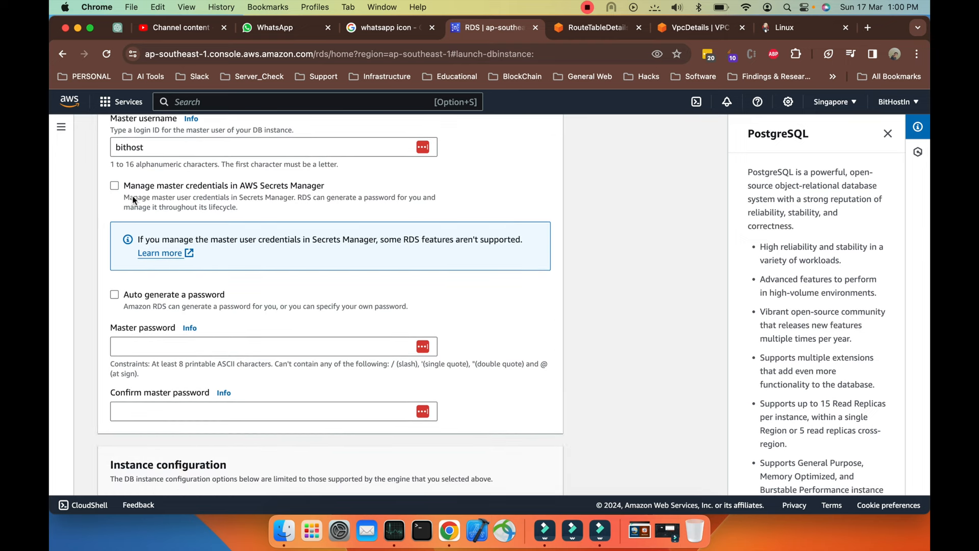
double_click(126, 148)
key("super+c")
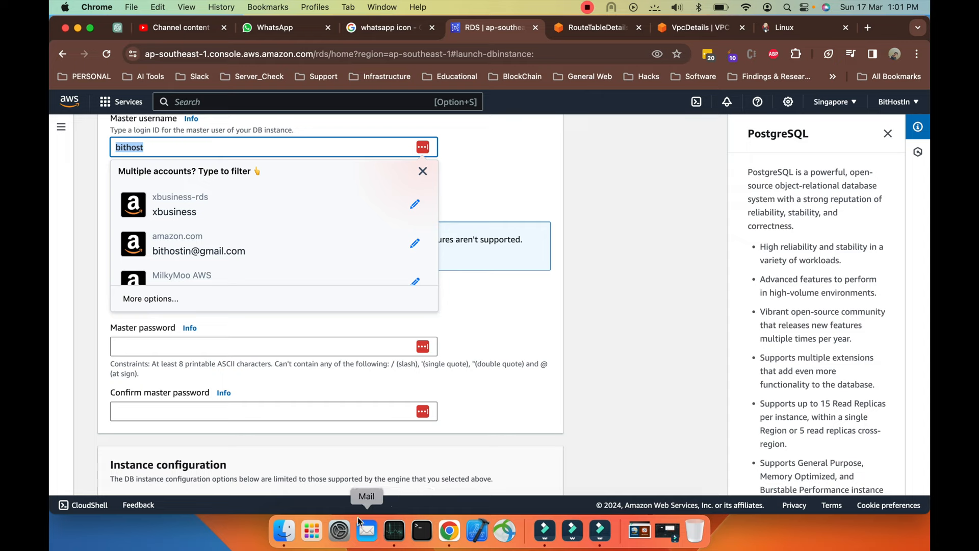
Launch Notes and write a new 'RDS Creation:' note recording 'master user: bithost'.
left_click(312, 530)
type("note")
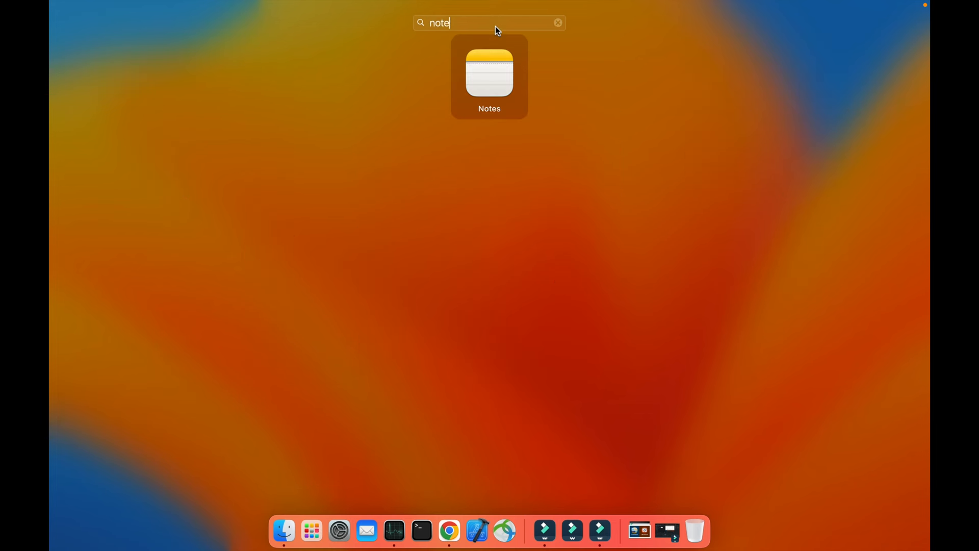
left_click(505, 75)
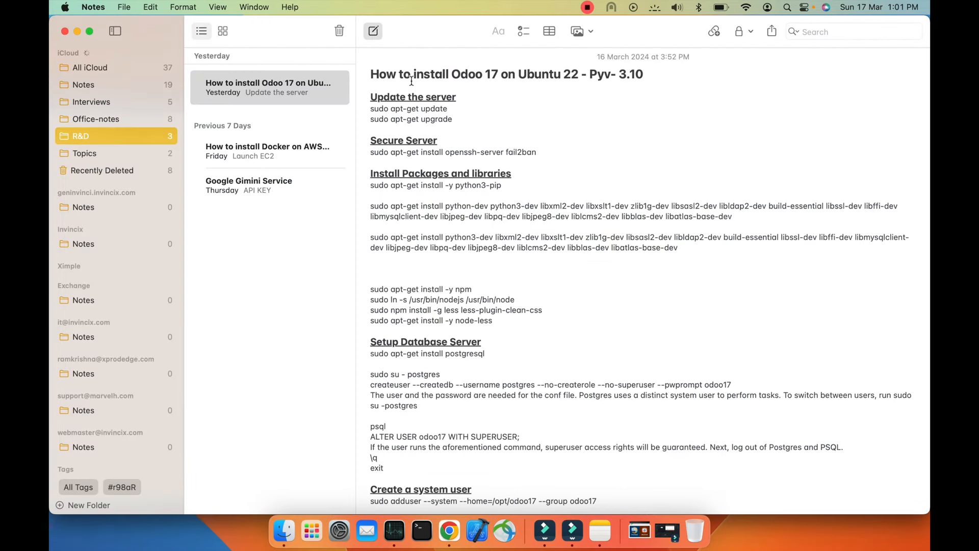
key("super+n")
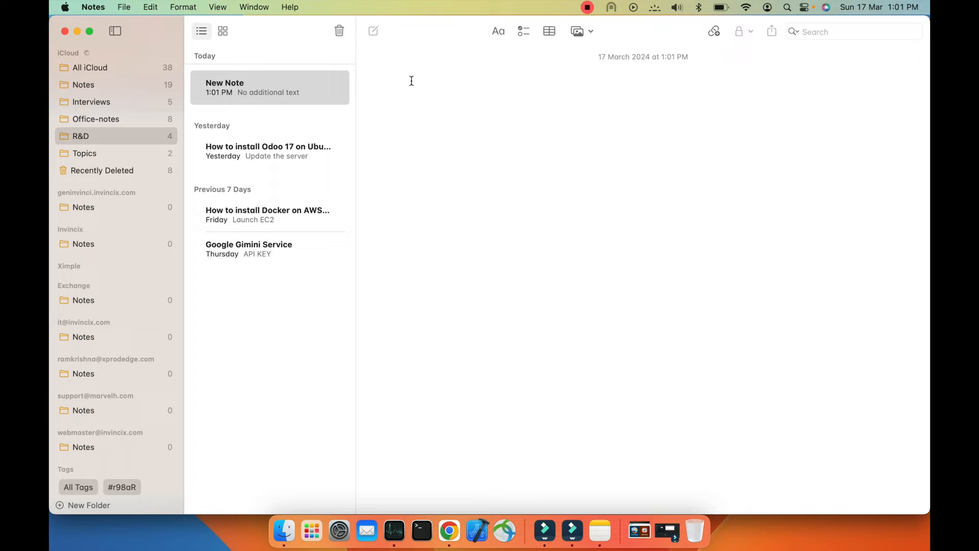
type("RDS ")
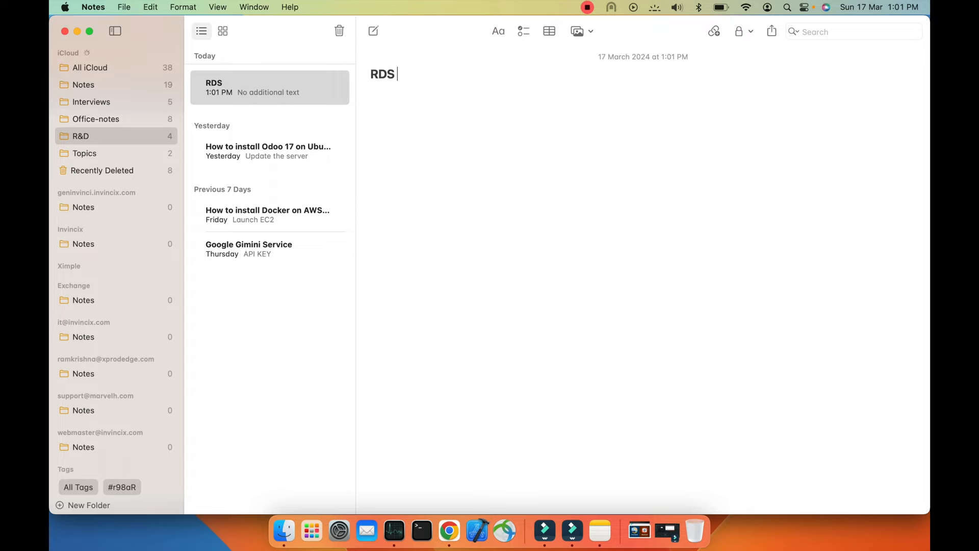
type("Creation:")
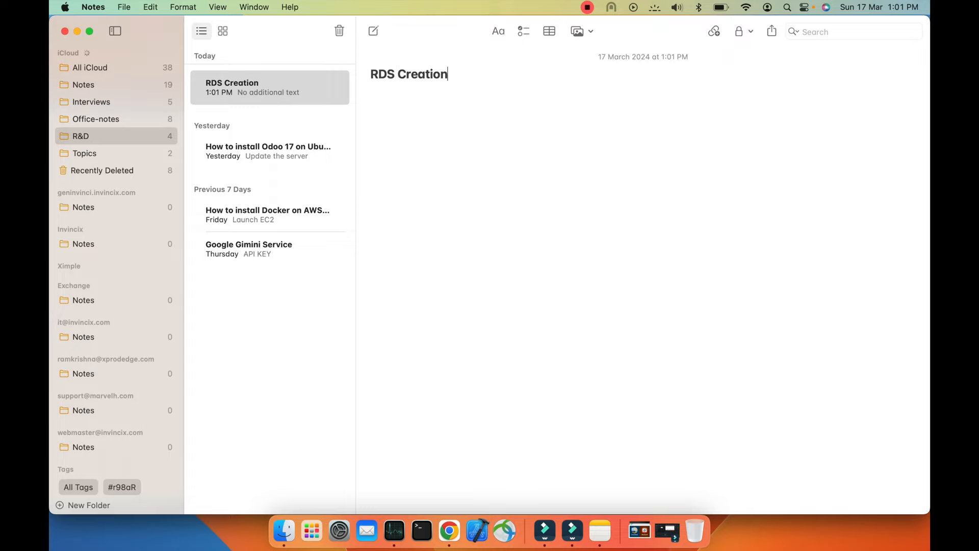
key("Return")
type("user")
key("BackSpace")
key("BackSpace")
key("BackSpace")
key("BackSpace")
type("master")
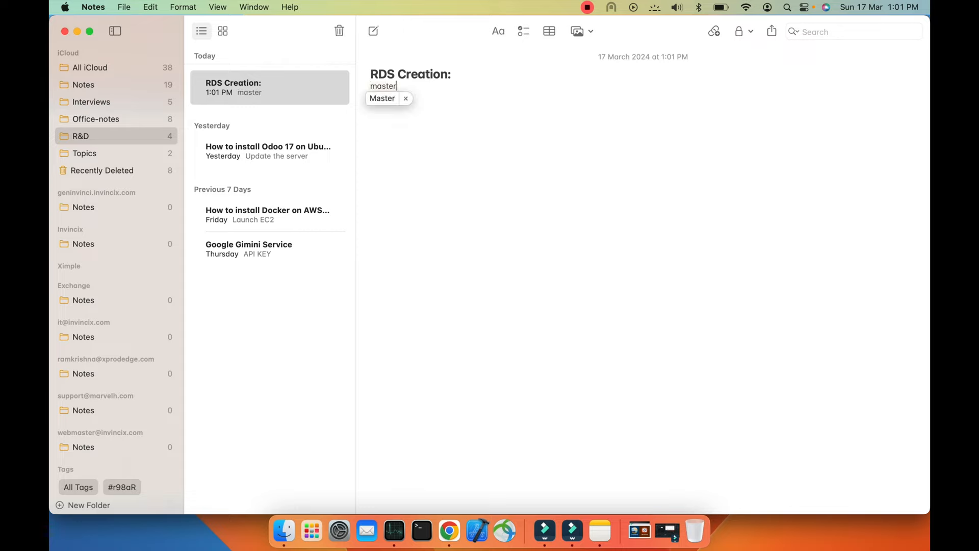
type(" user:")
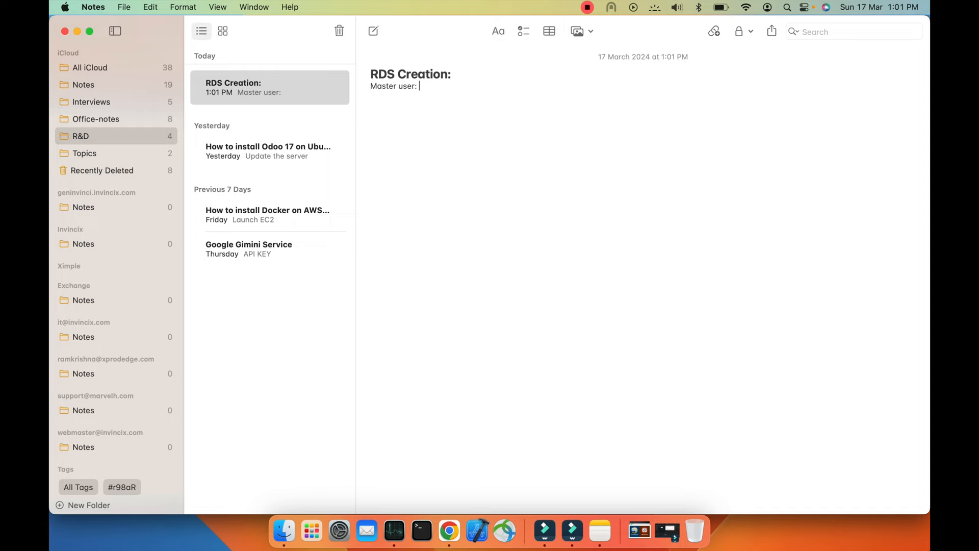
key("super+v")
left_click(449, 530)
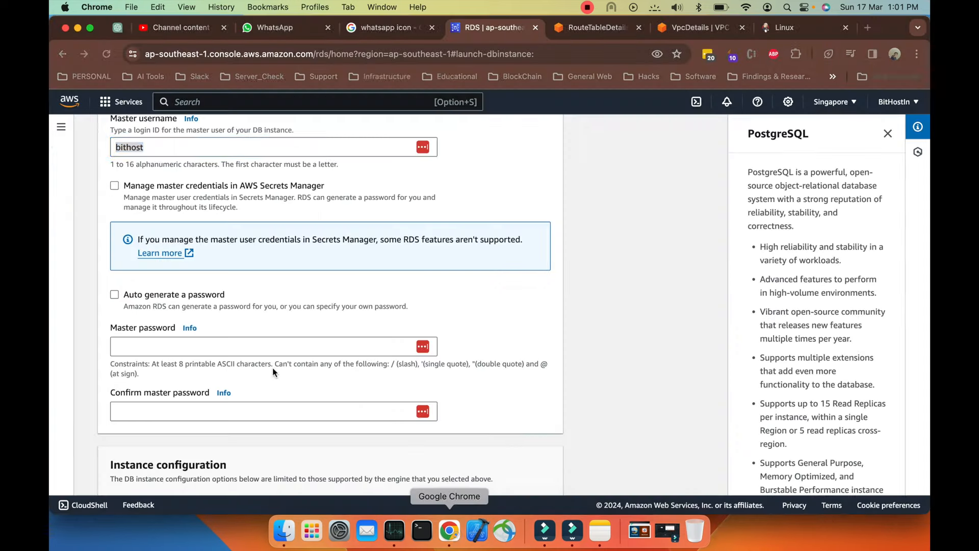
Enter the master password and confirm it.
left_click(171, 340)
type("••••••")
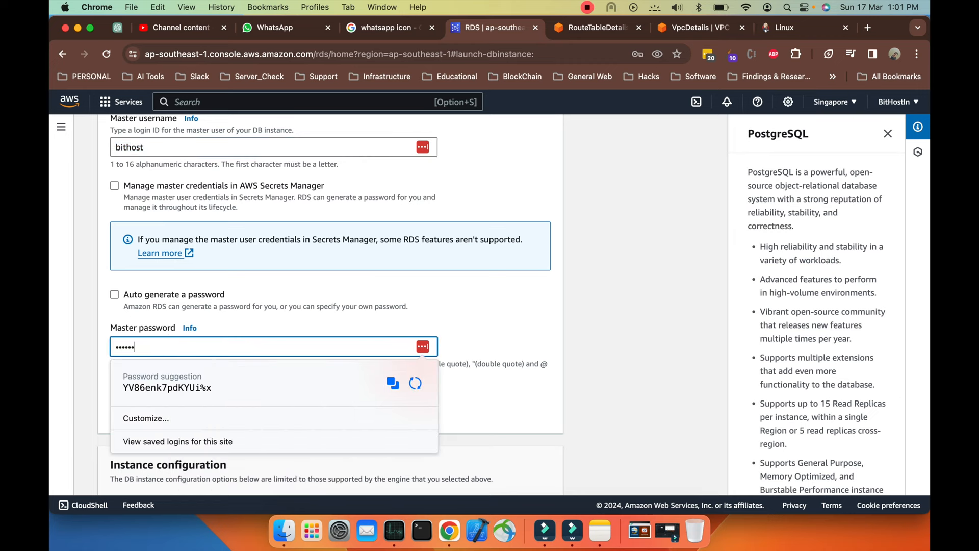
type("••••")
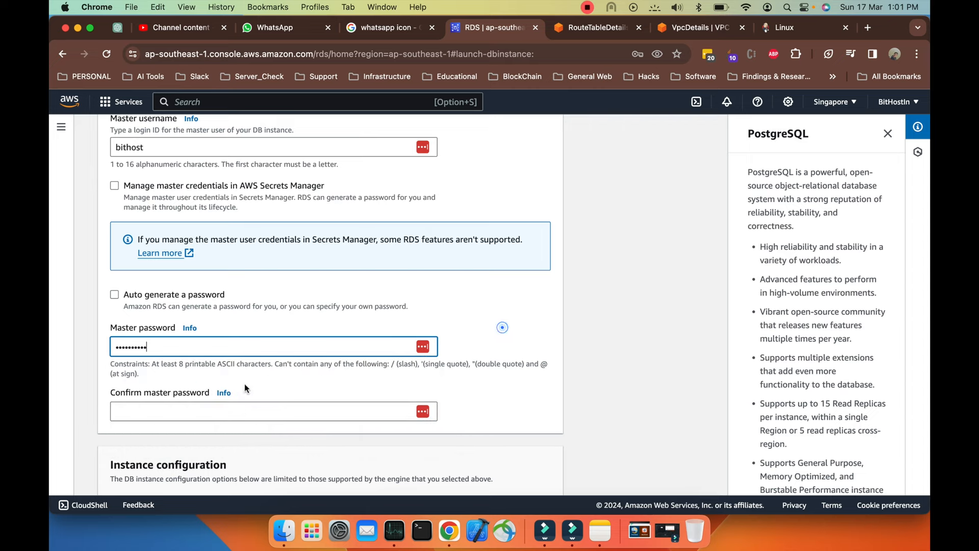
left_click(248, 409)
type("••••")
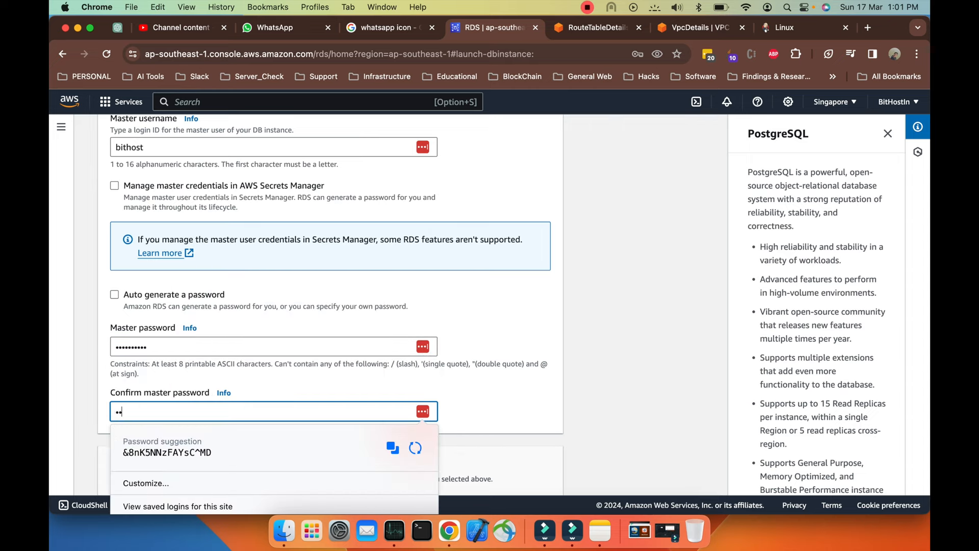
type("••••••")
left_click(489, 394)
Change the DB instance class from db.t3.micro to db.t4g.micro.
scroll(488, 393, "up", 3)
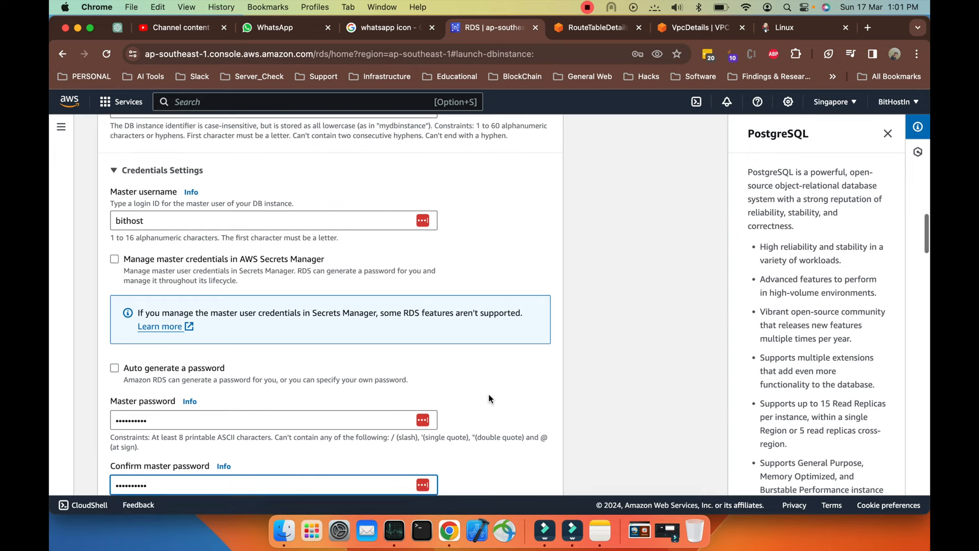
scroll(489, 394, "down", 10)
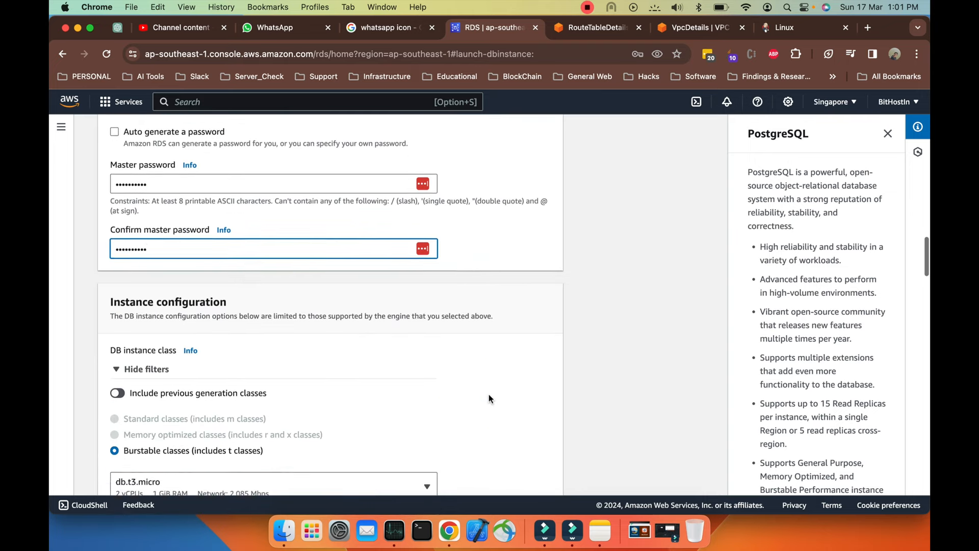
scroll(489, 398, "down", 1)
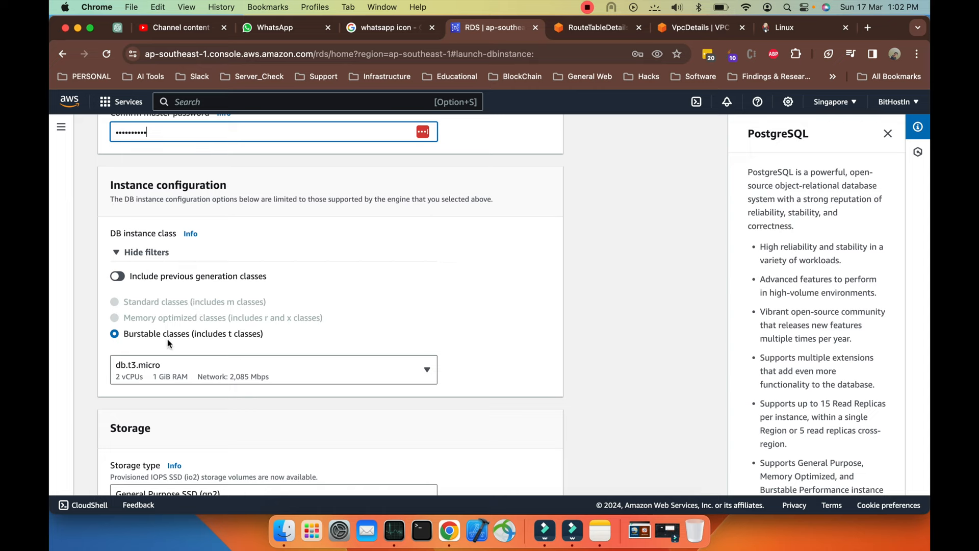
left_click(320, 378)
scroll(349, 283, "down", 3)
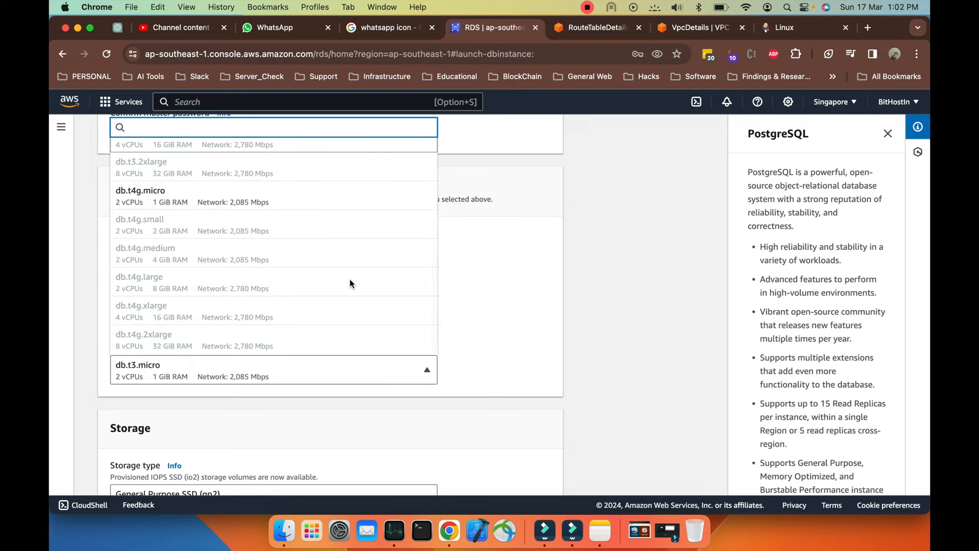
left_click(270, 201)
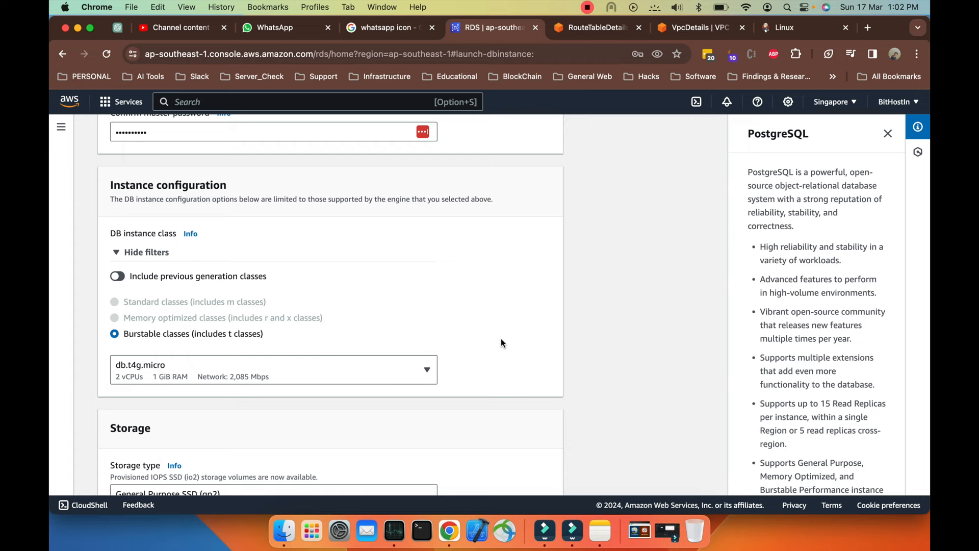
Change the storage type from gp2 to General Purpose SSD (gp3), leaving the instance class unchanged.
scroll(501, 338, "down", 5)
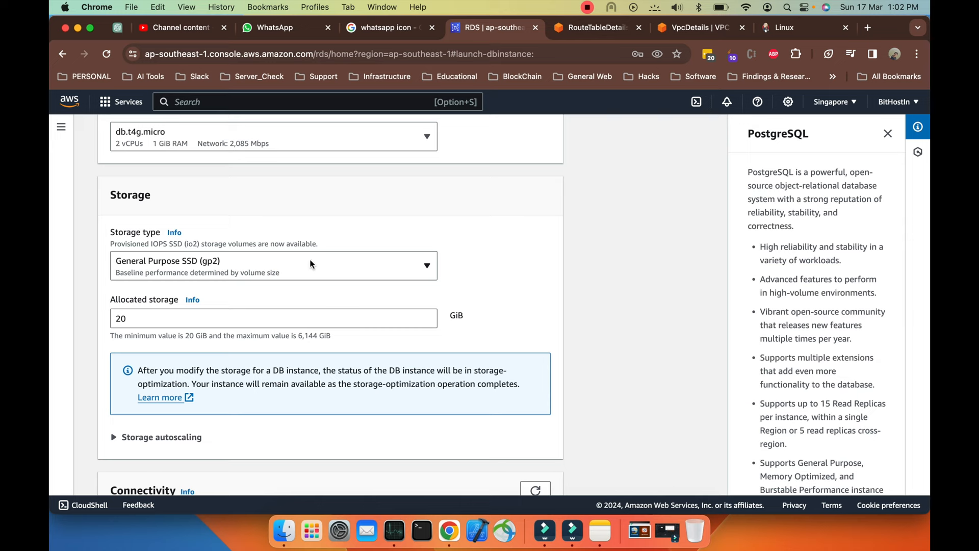
left_click(310, 264)
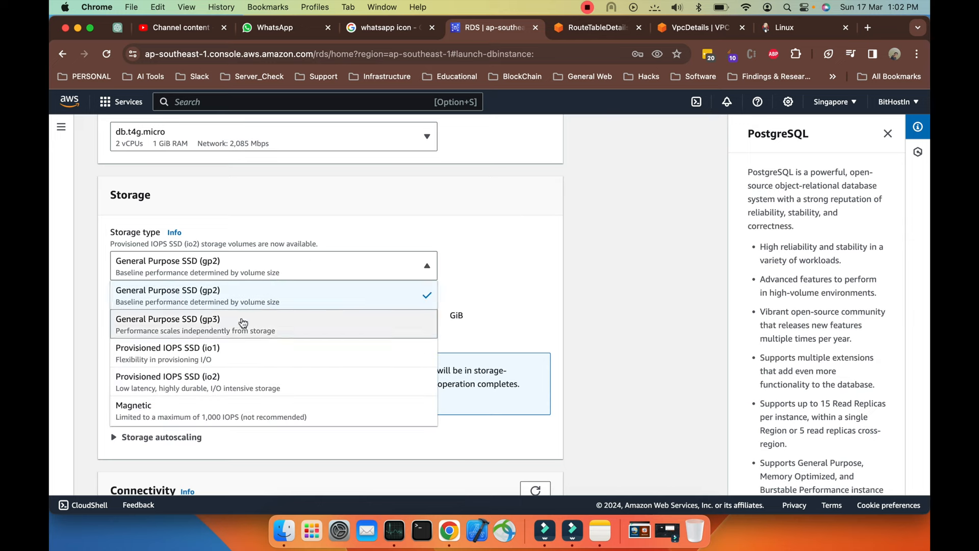
left_click(243, 322)
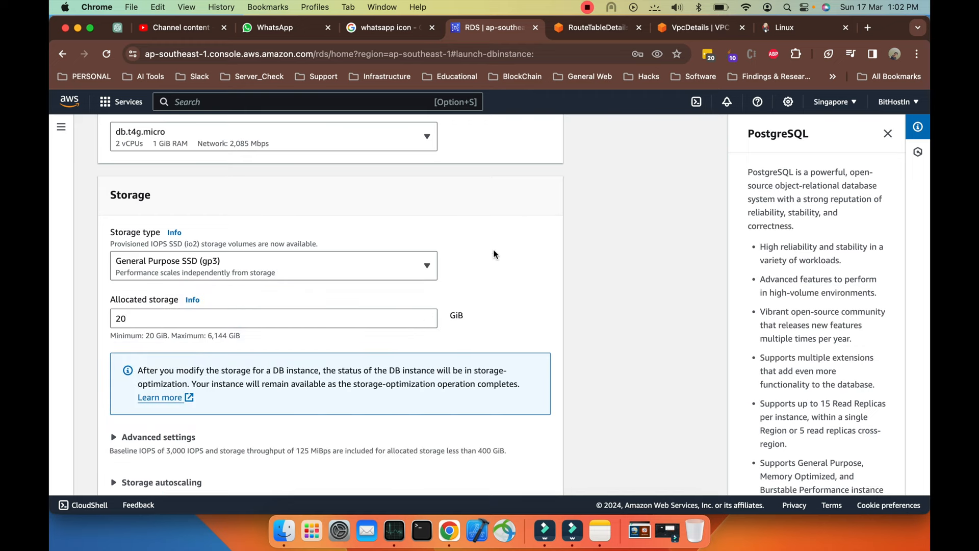
scroll(492, 252, "up", 5)
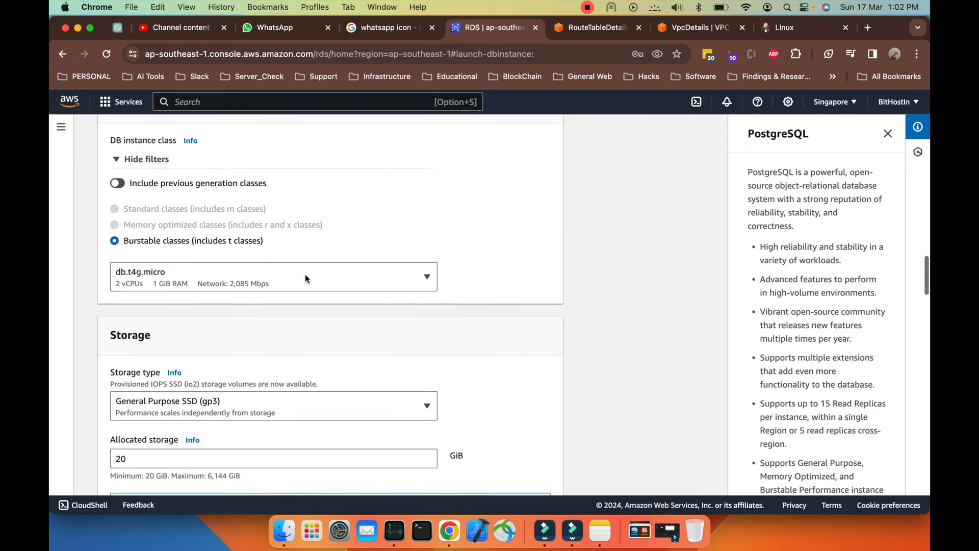
left_click(325, 280)
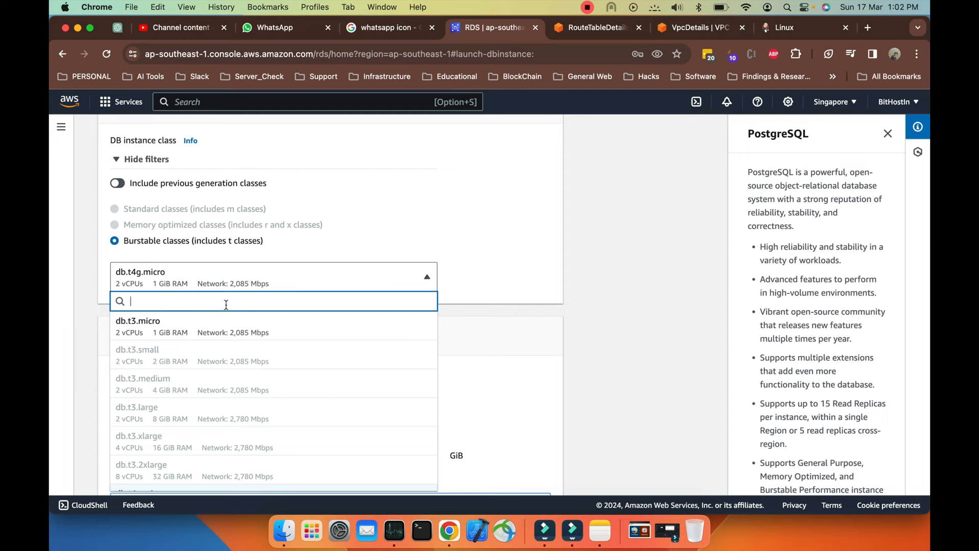
left_click(491, 297)
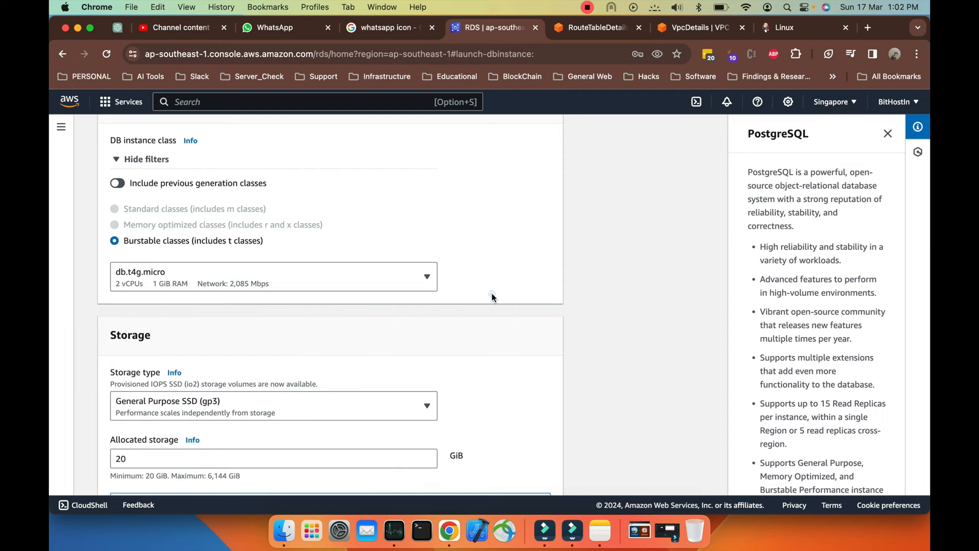
scroll(530, 358, "down", 1)
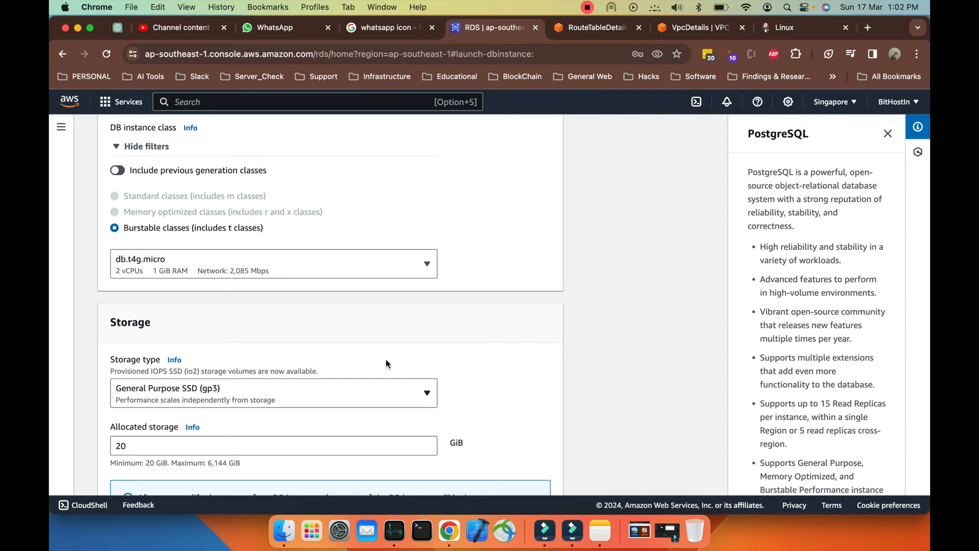
left_click(201, 258)
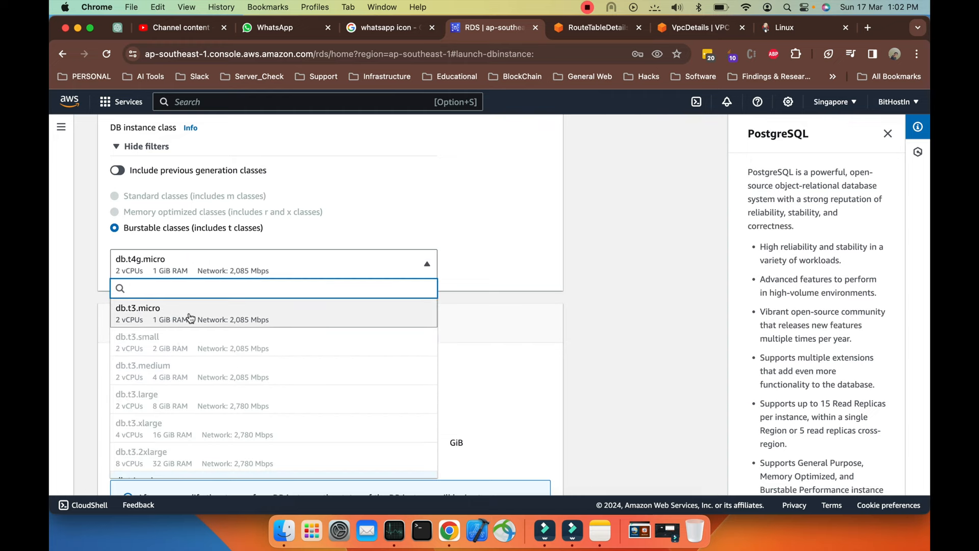
scroll(190, 317, "up", 4)
scroll(189, 317, "down", 4)
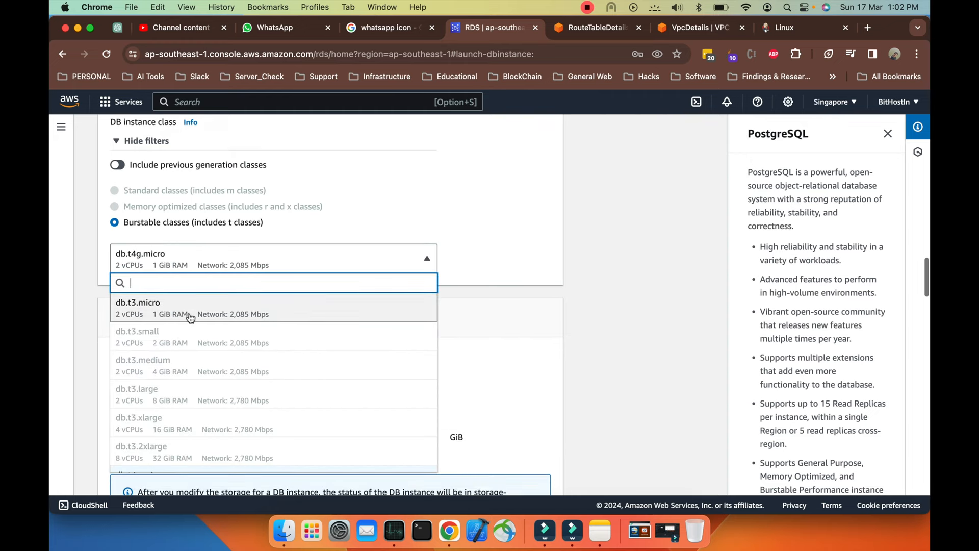
left_click(155, 314)
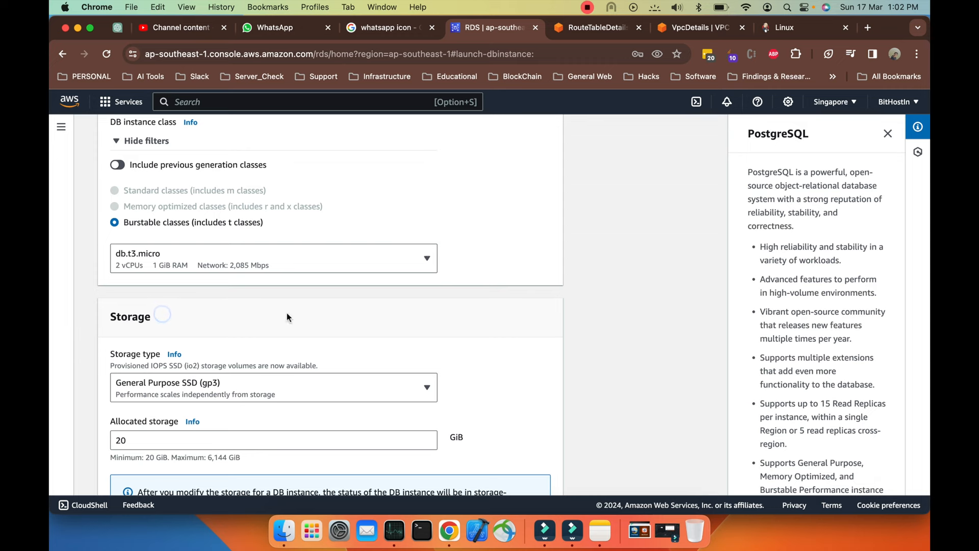
left_click(436, 271)
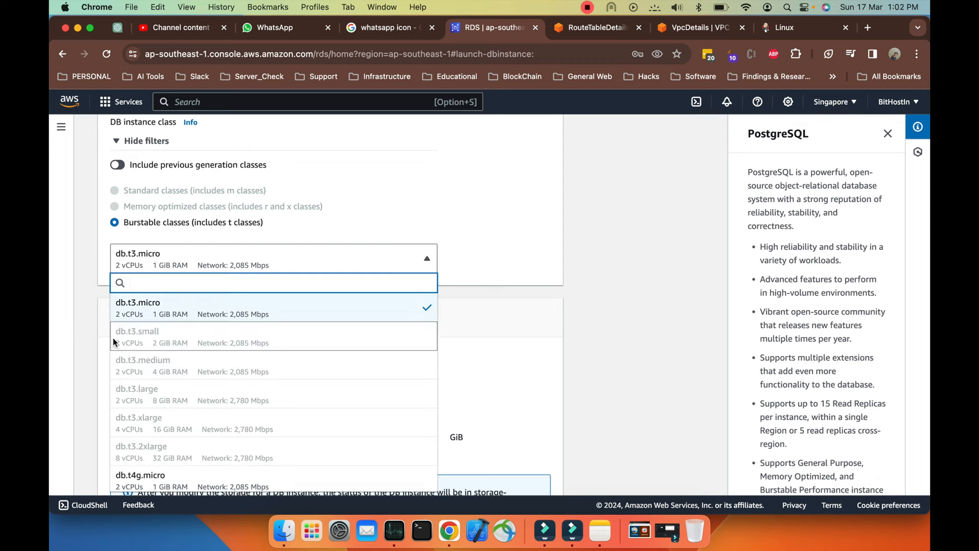
scroll(186, 398, "down", 5)
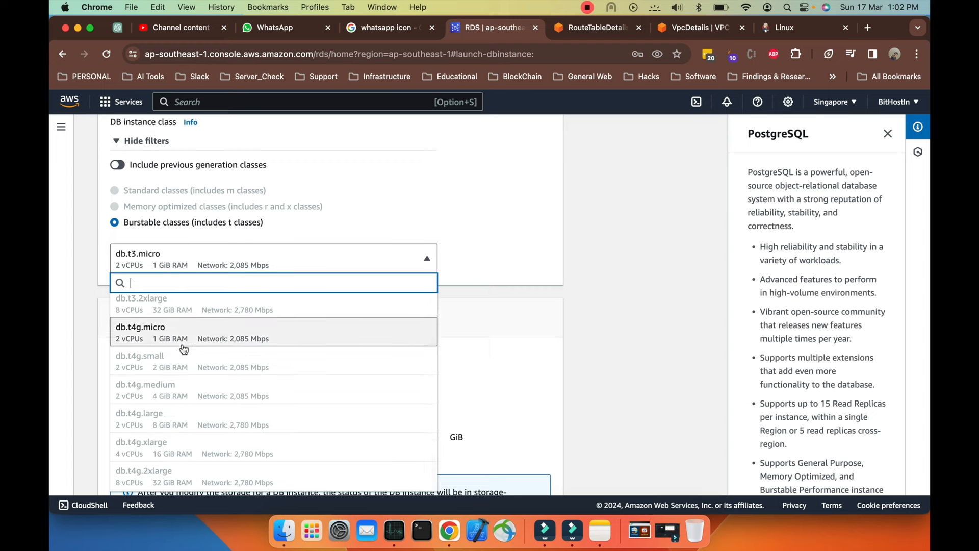
scroll(183, 349, "up", 5)
scroll(184, 343, "down", 4)
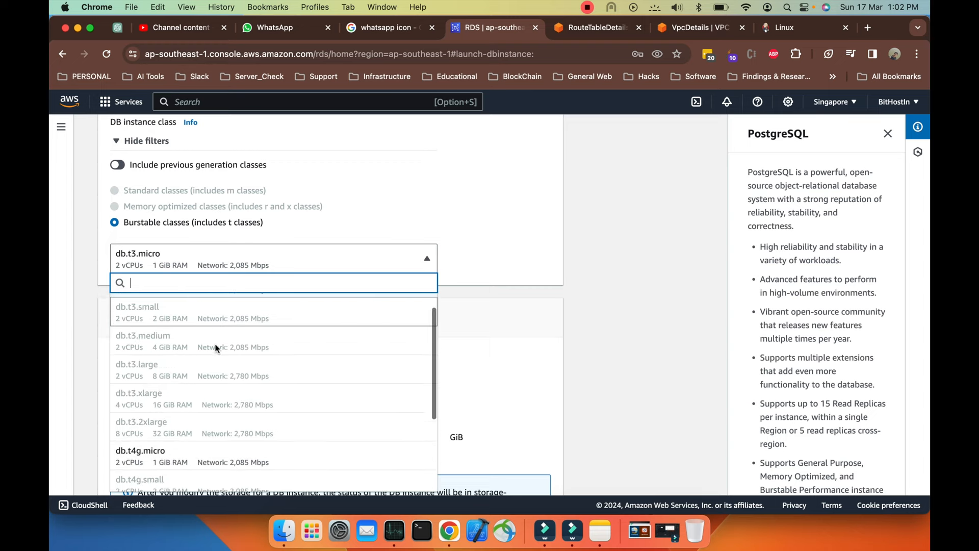
left_click(176, 360)
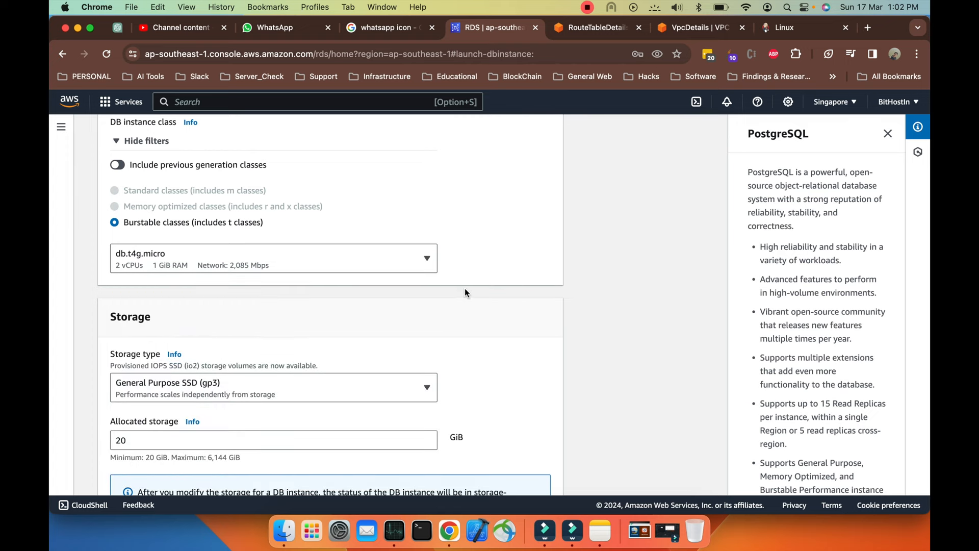
scroll(474, 290, "down", 3)
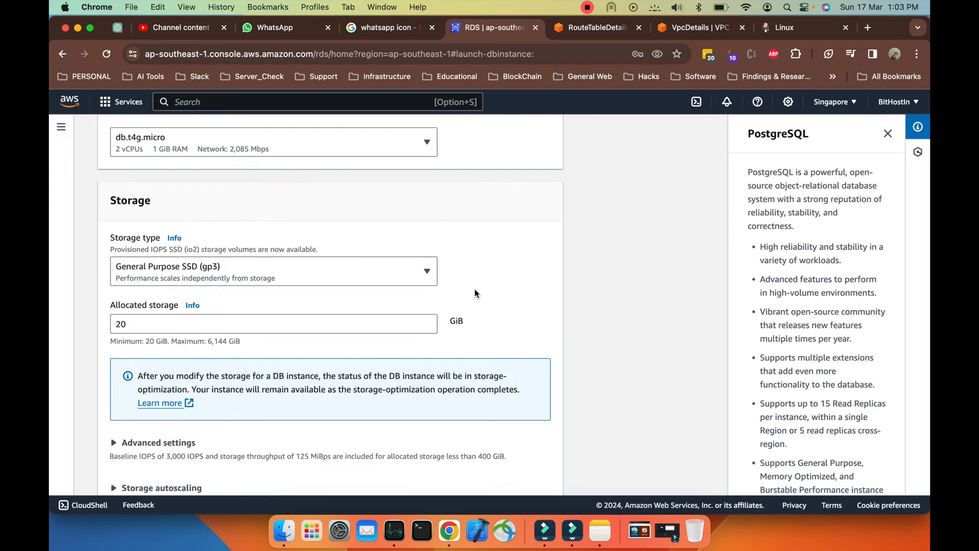
Switch storage to Provisioned IOPS SSD (io2) and set allocated storage from 100 to 20 GiB.
left_click(225, 266)
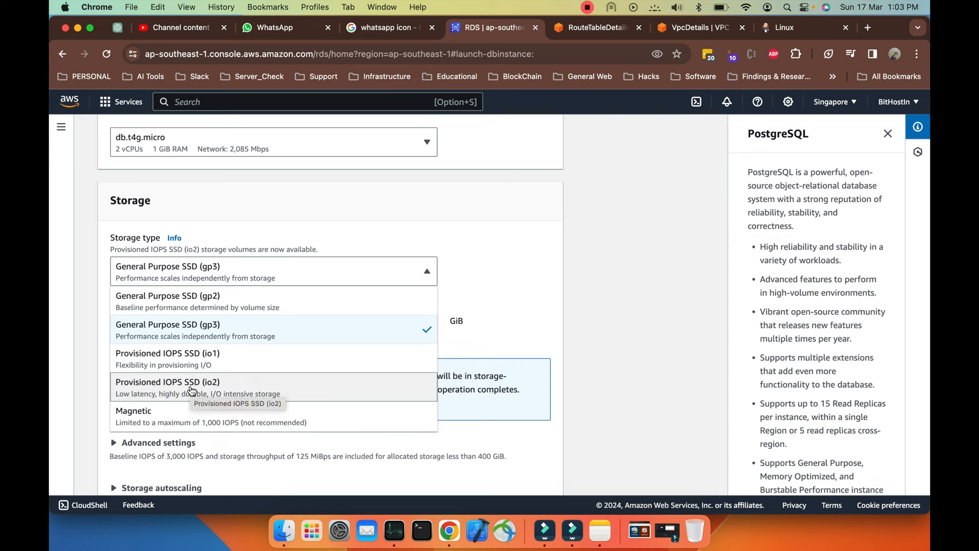
left_click(192, 391)
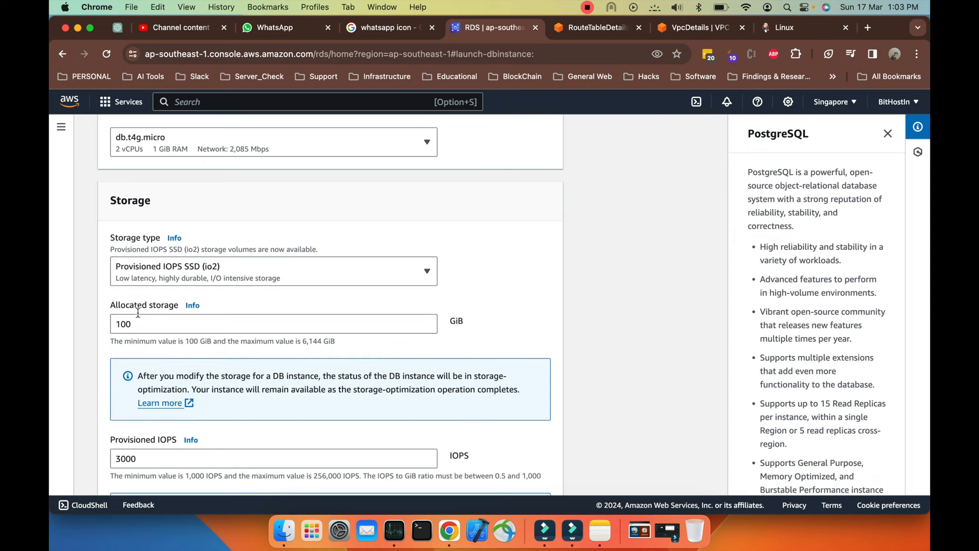
double_click(123, 323)
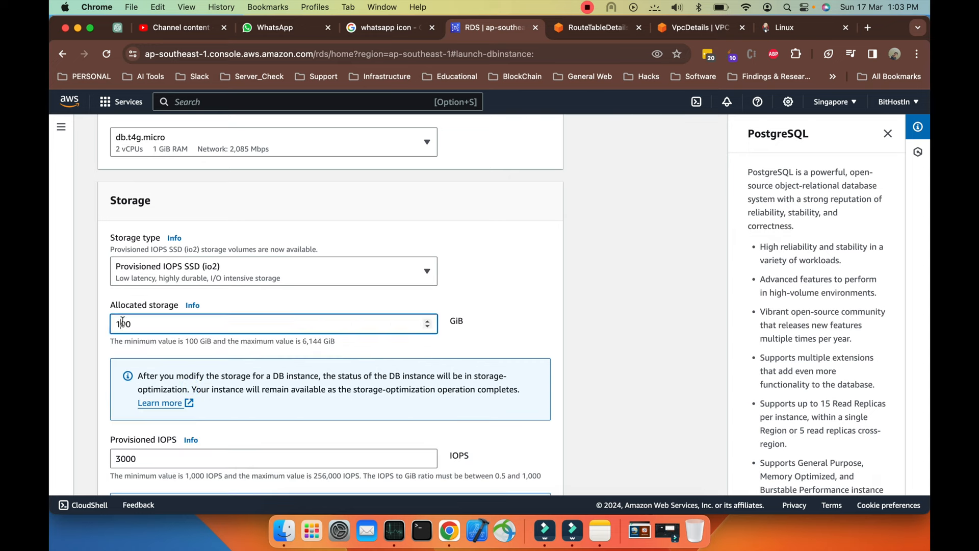
type("20")
left_click(464, 351)
scroll(464, 352, "down", 3)
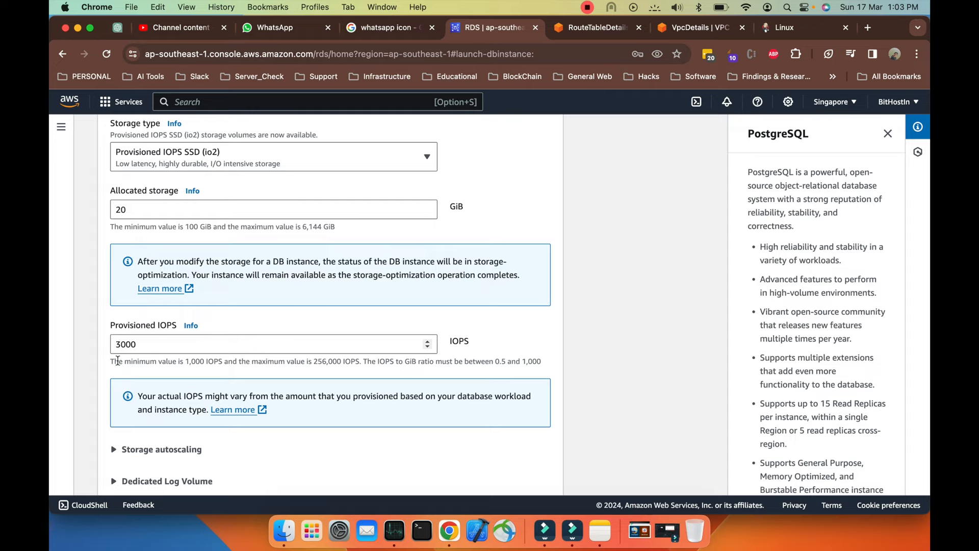
Raise Provisioned IOPS to 300000 and view the 33021.01 USD monthly estimate.
double_click(125, 344)
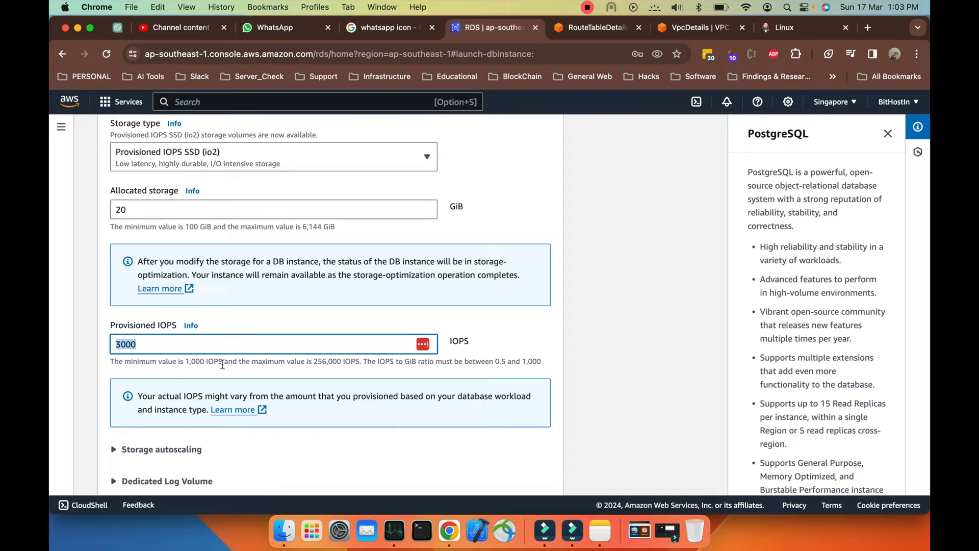
left_click(186, 344)
type("00")
left_click(375, 367)
scroll(375, 366, "down", 4)
scroll(375, 367, "down", 15)
scroll(375, 366, "down", 12)
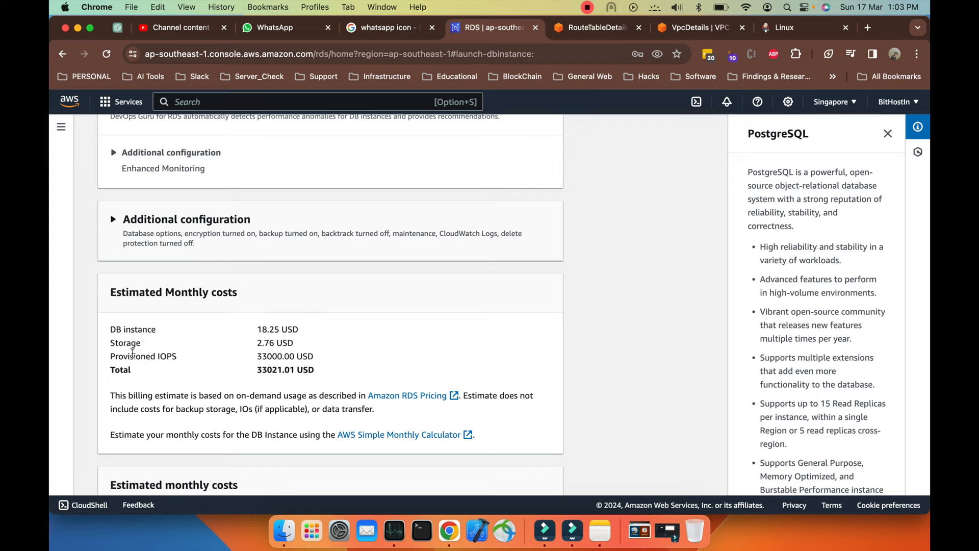
Delete trailing zeros so Provisioned IOPS reads 300 instead of 300000.
triple_click(132, 355)
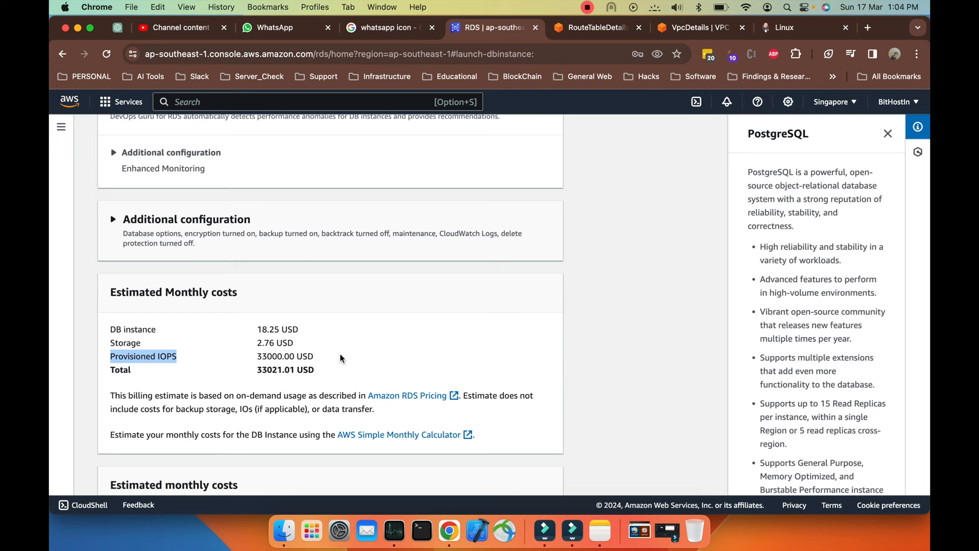
scroll(340, 357, "up", 15)
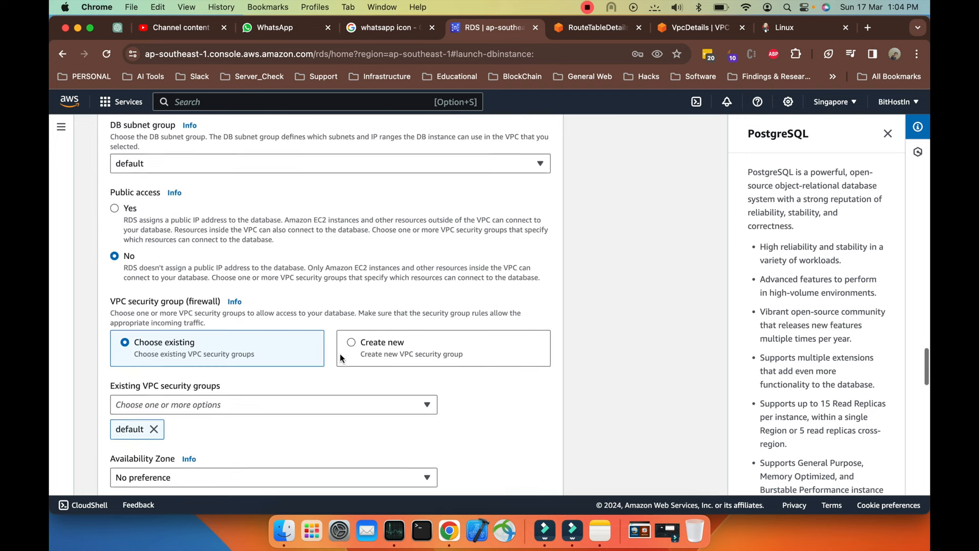
scroll(340, 355, "up", 10)
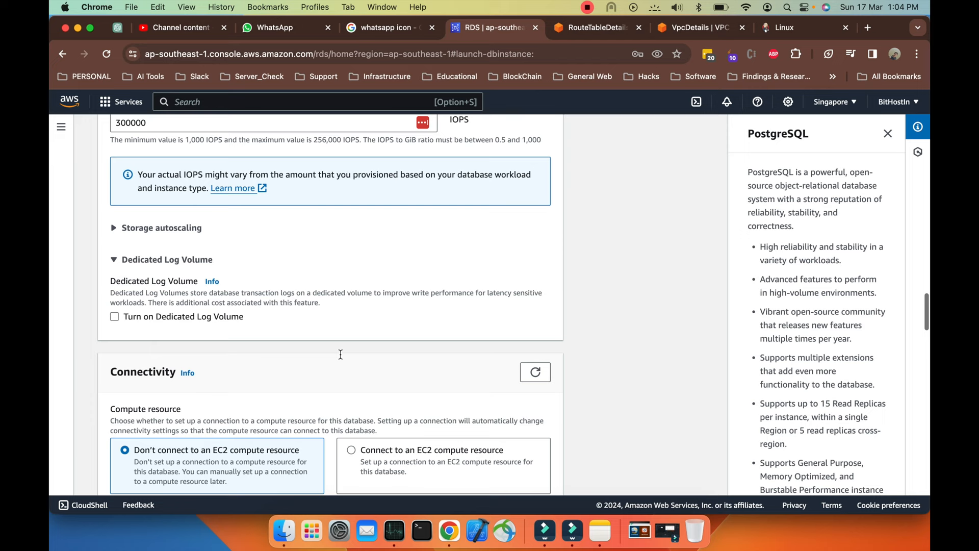
left_click(184, 328)
key("BackSpace")
key("BackSpace")
key("BackSpace")
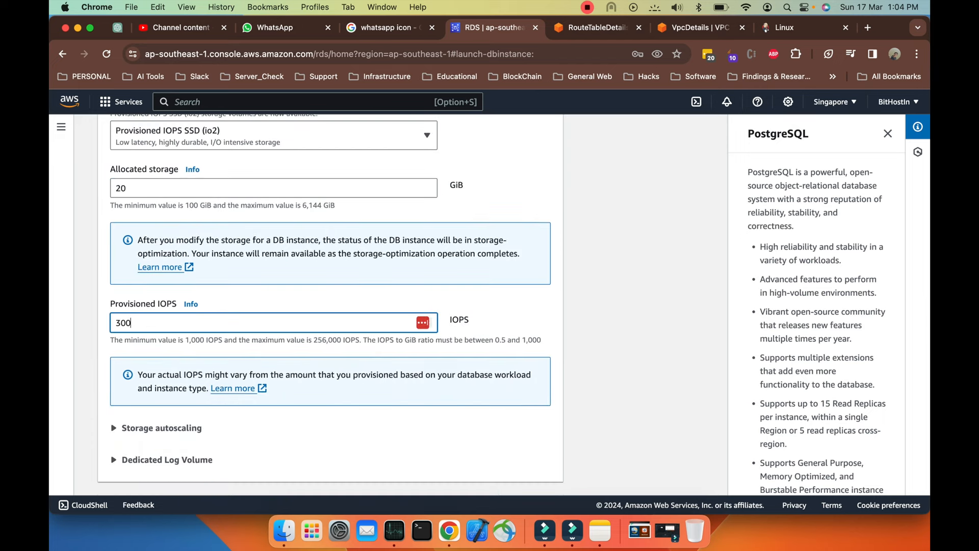
Check the costs: 33.00 USD for IOPS and 18.25 USD for the instance, 54.01 USD total.
scroll(312, 350, "down", 20)
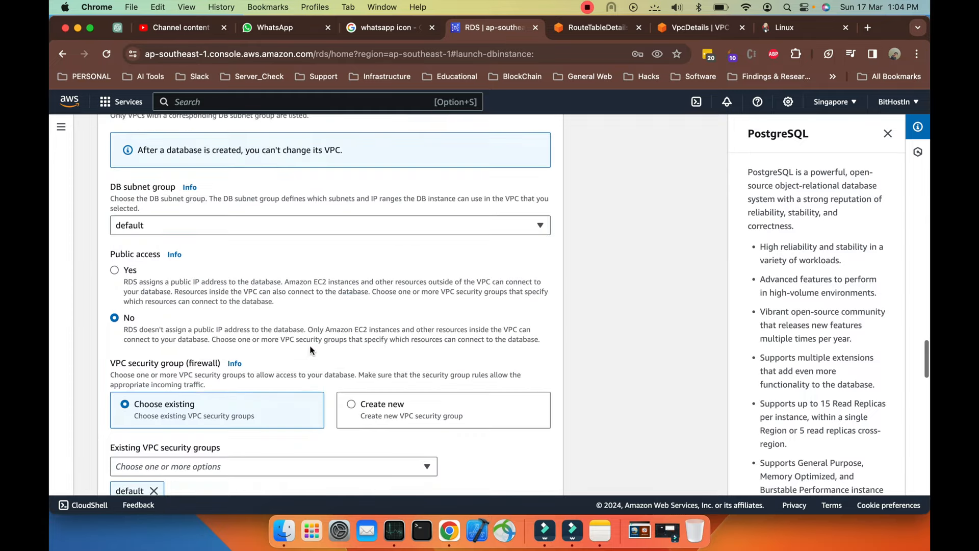
scroll(311, 350, "down", 10)
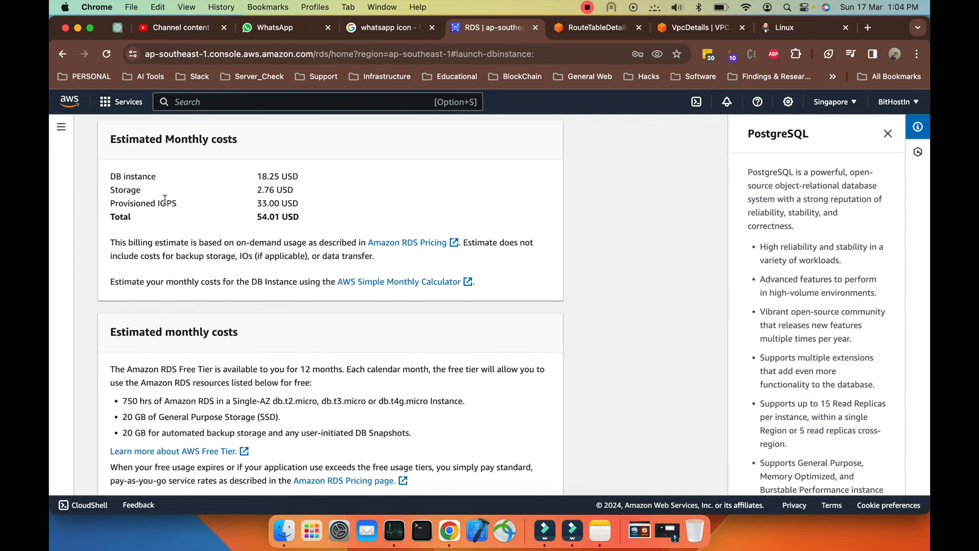
double_click(261, 204)
left_click(261, 175)
double_click(261, 176)
scroll(330, 204, "up", 10)
scroll(331, 203, "up", 10)
scroll(331, 204, "up", 10)
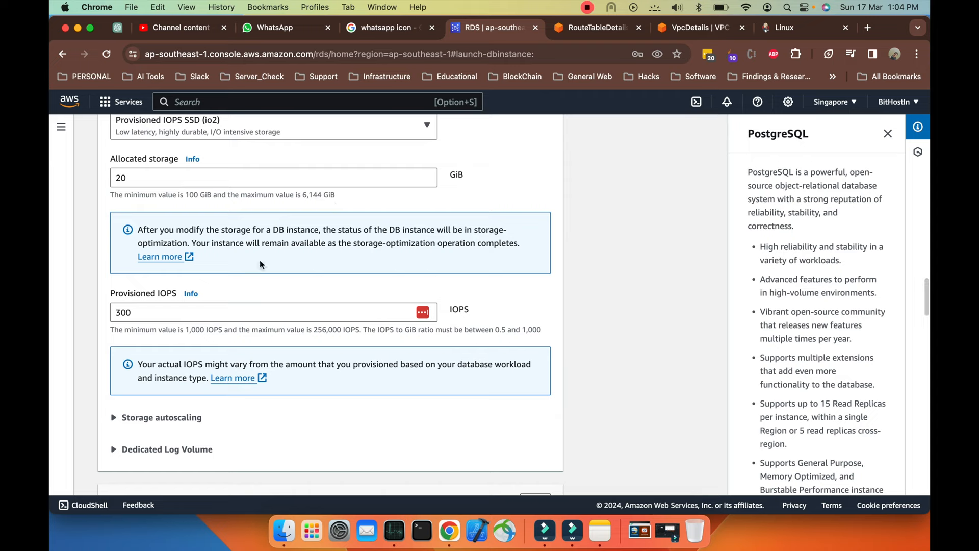
left_click(169, 312)
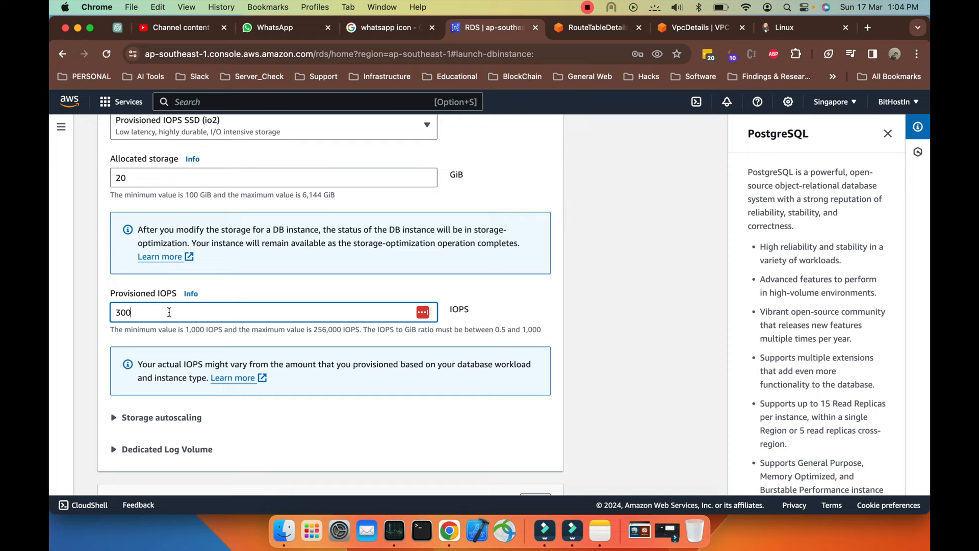
scroll(169, 312, "up", 2)
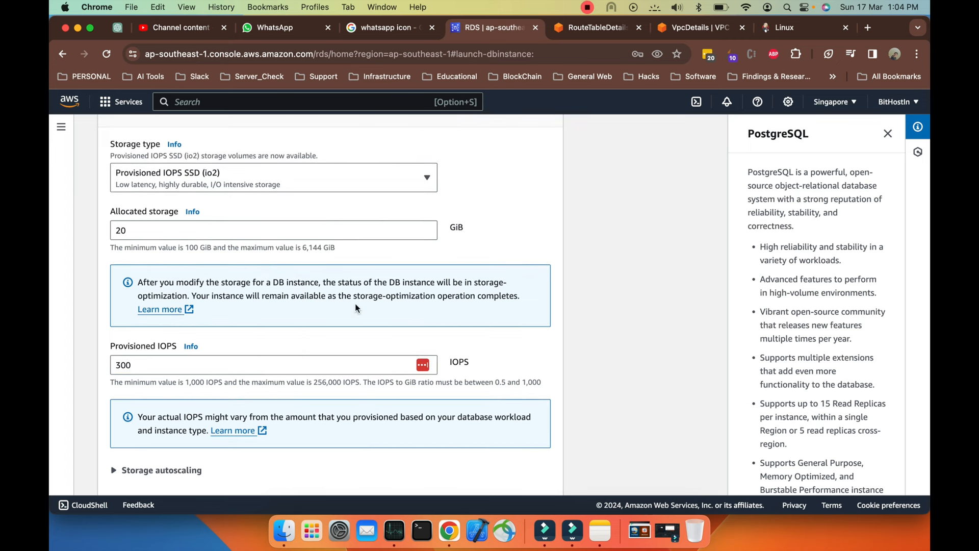
Switch storage back to gp3, expand its IOPS/throughput settings, and see the 21.01 USD total.
left_click(400, 179)
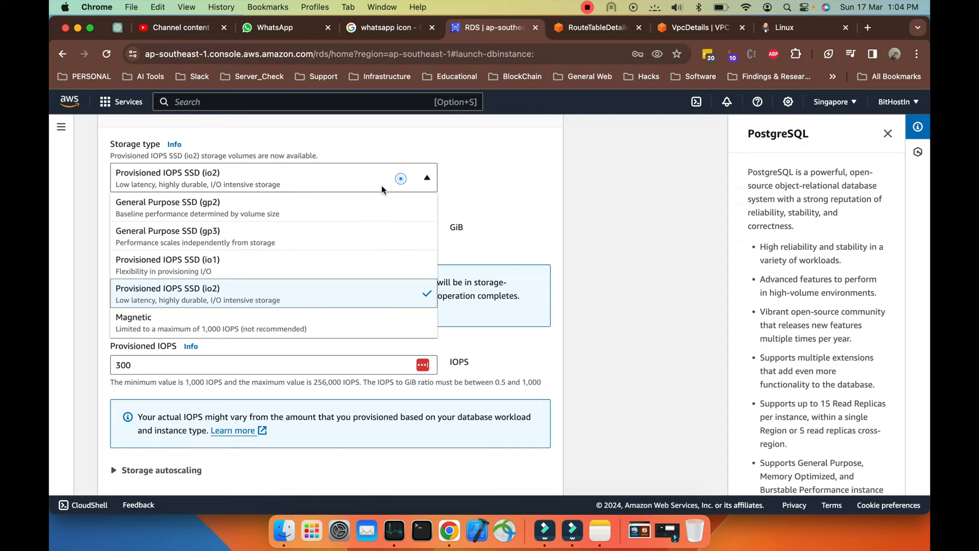
left_click(232, 243)
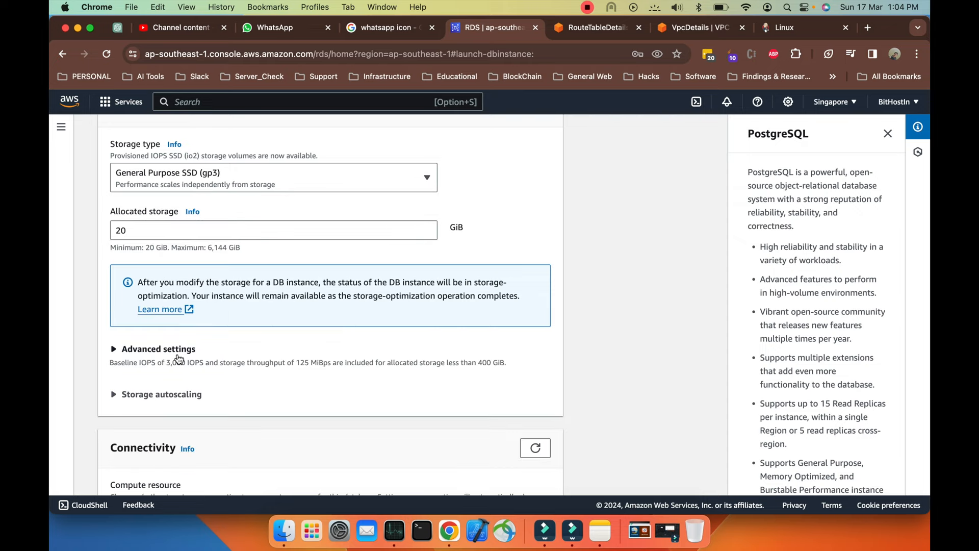
left_click(113, 349)
scroll(242, 395, "down", 2)
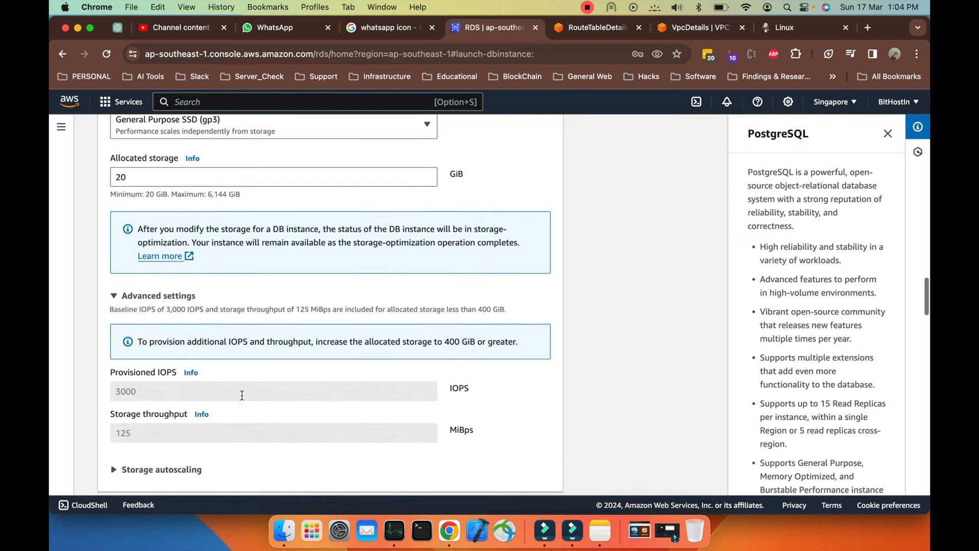
scroll(242, 396, "down", 3)
scroll(265, 346, "down", 20)
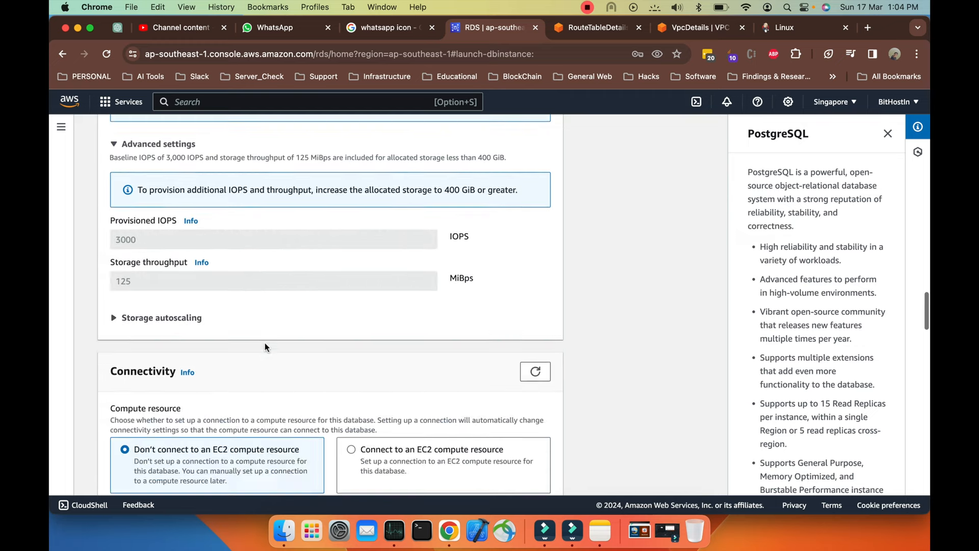
scroll(264, 347, "down", 13)
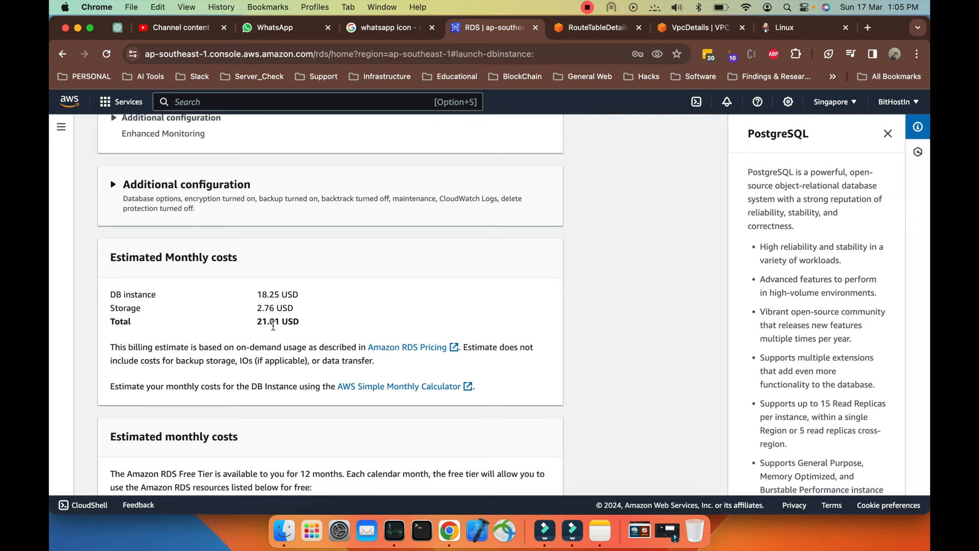
Choose db.t3.micro and see the estimate: 20.44 USD instance plus 2.76 USD storage, 23.20 USD.
scroll(274, 326, "up", 20)
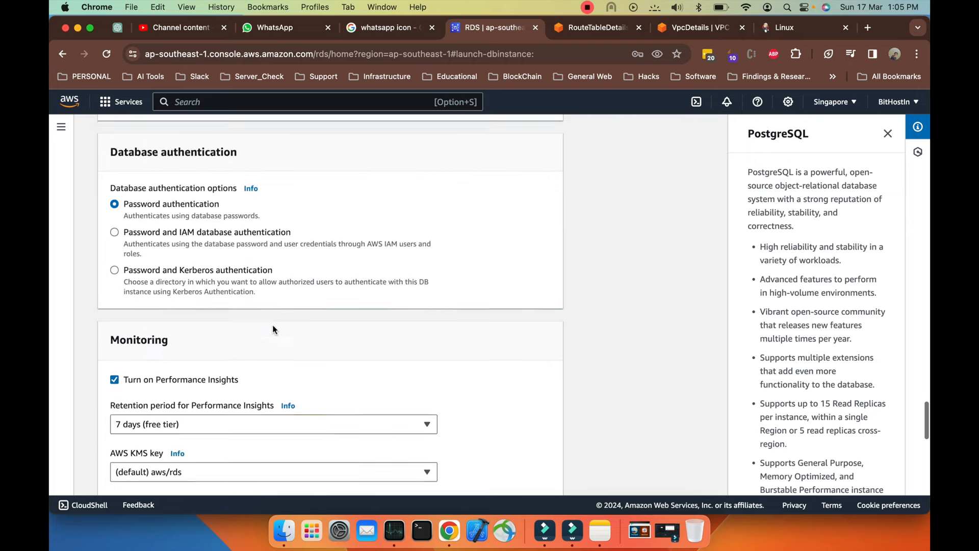
scroll(273, 329, "up", 10)
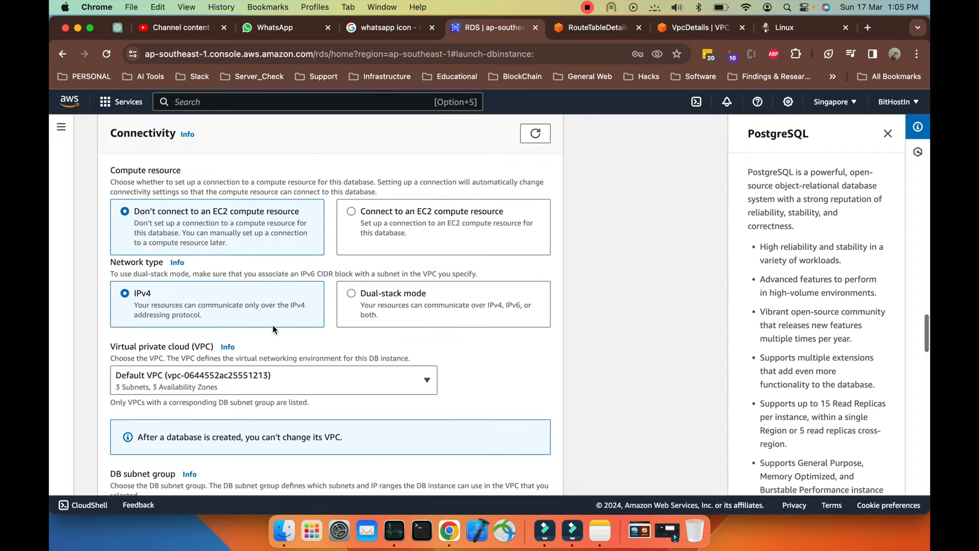
scroll(273, 329, "up", 10)
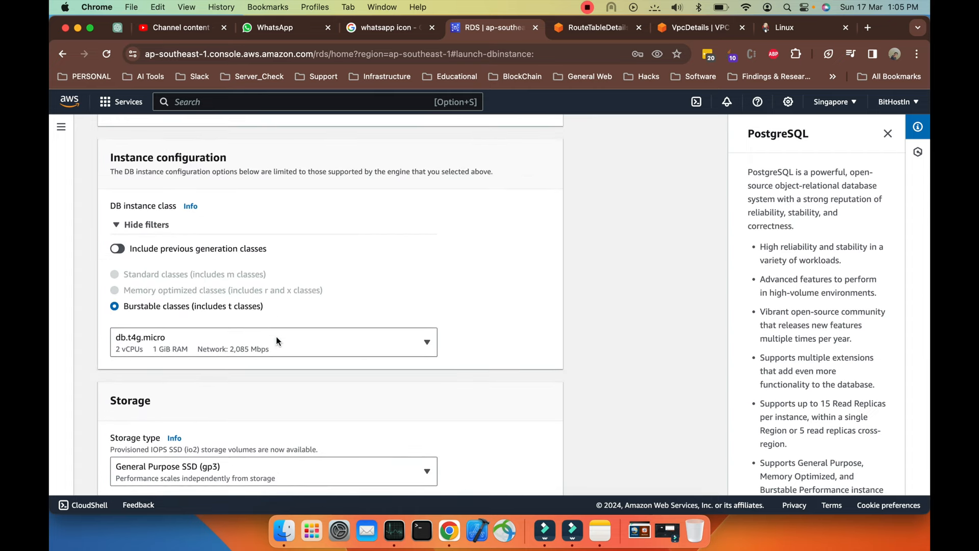
left_click(278, 344)
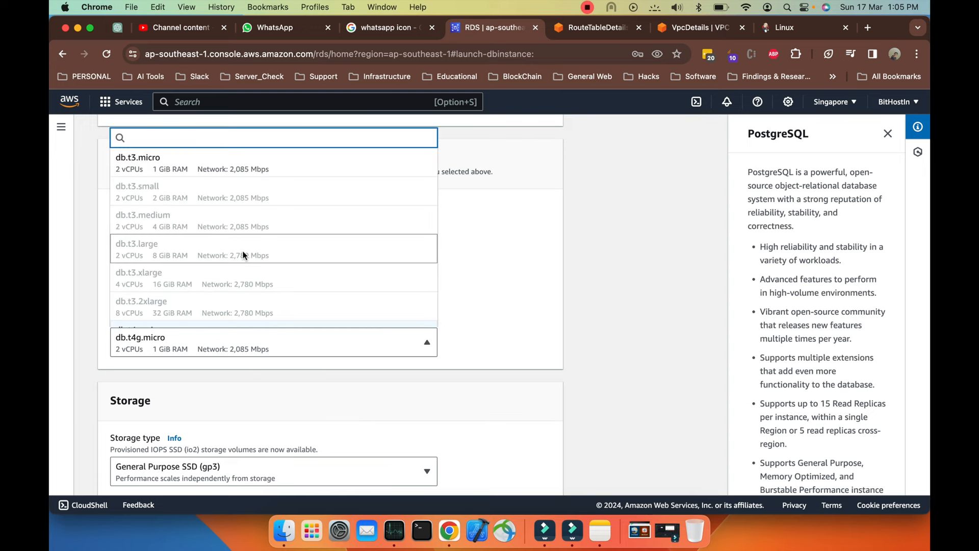
scroll(243, 255, "up", 7)
scroll(208, 372, "down", 4)
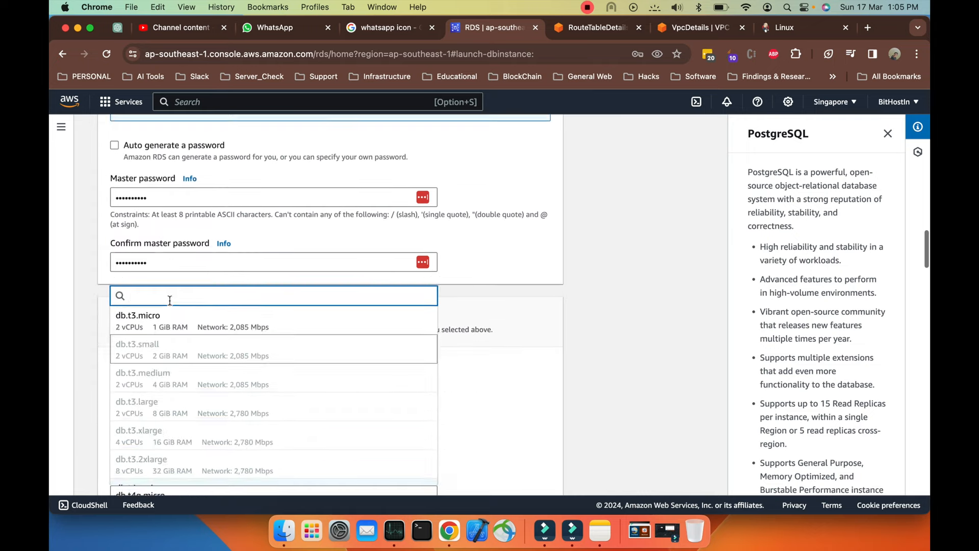
left_click(179, 317)
scroll(526, 358, "down", 10)
scroll(526, 355, "down", 20)
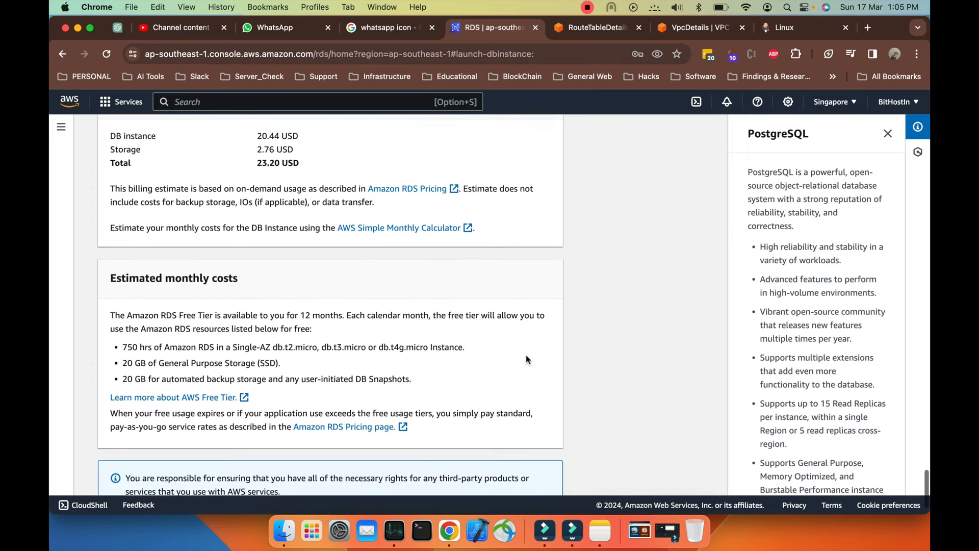
Select db.t4g.micro again and confirm the monthly total returns to 21.01 USD.
scroll(526, 359, "down", 1)
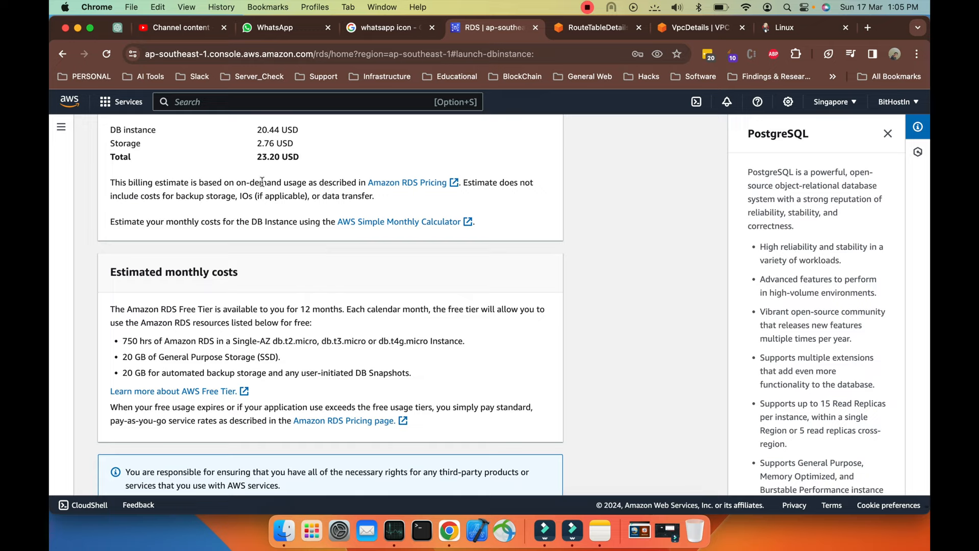
scroll(262, 182, "up", 20)
scroll(262, 181, "up", 10)
scroll(261, 182, "up", 8)
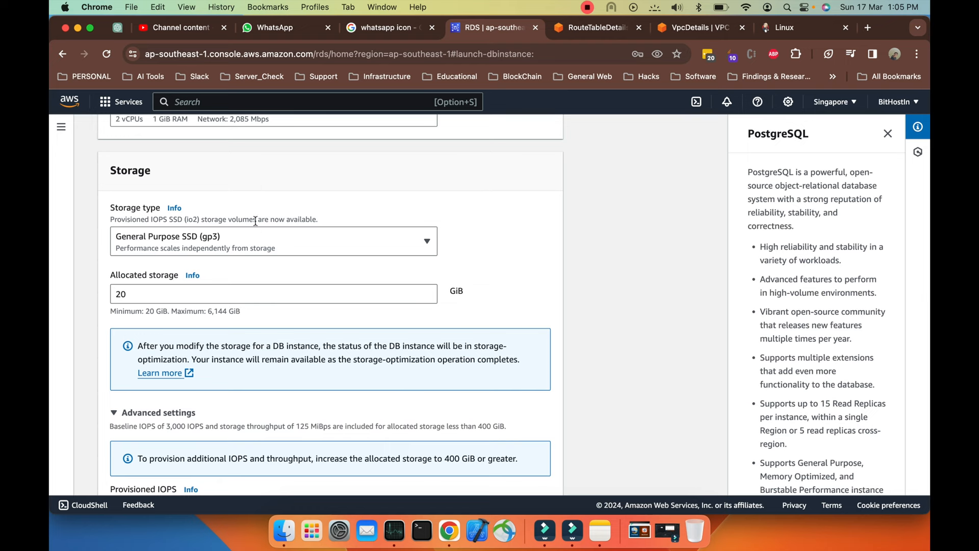
scroll(255, 221, "up", 4)
left_click(277, 299)
scroll(204, 380, "down", 3)
left_click(155, 448)
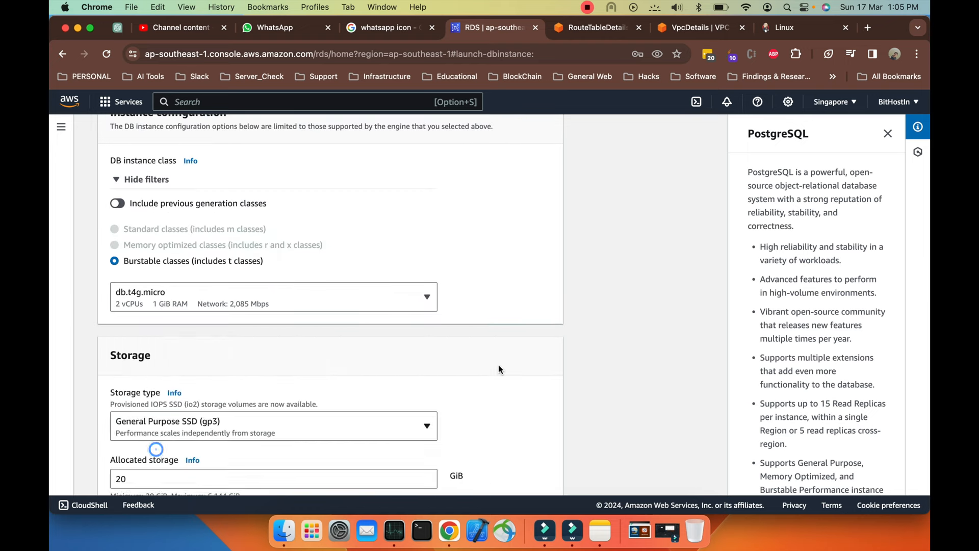
scroll(498, 368, "down", 20)
scroll(498, 368, "down", 5)
Scroll back up through the form settings to the Storage section.
scroll(499, 368, "up", 1)
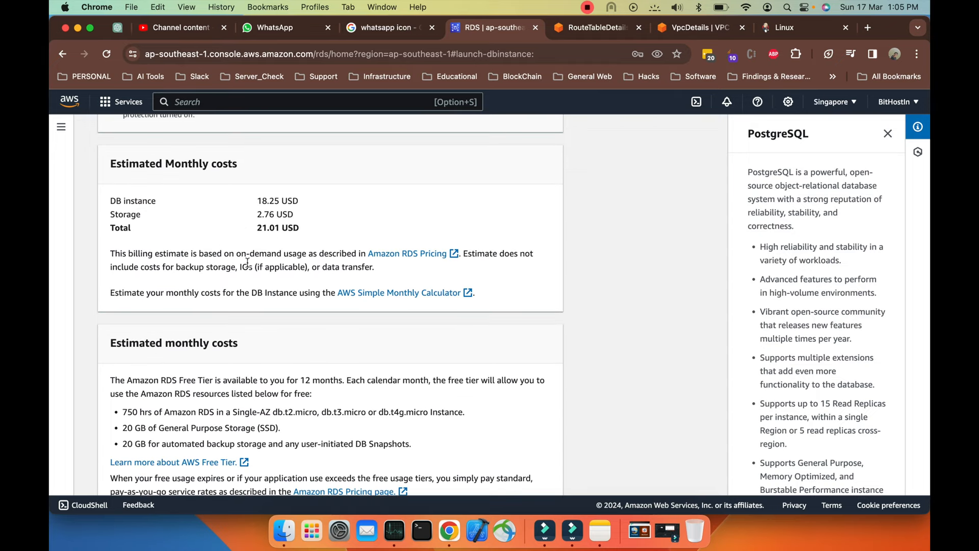
scroll(247, 261, "up", 15)
scroll(247, 261, "up", 4)
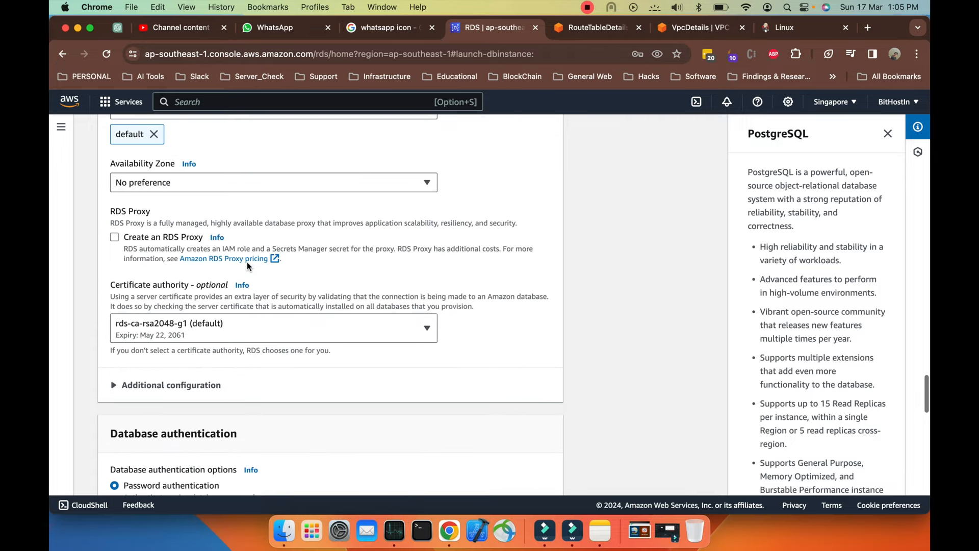
scroll(247, 262, "down", 3)
scroll(247, 262, "up", 3)
scroll(247, 262, "up", 10)
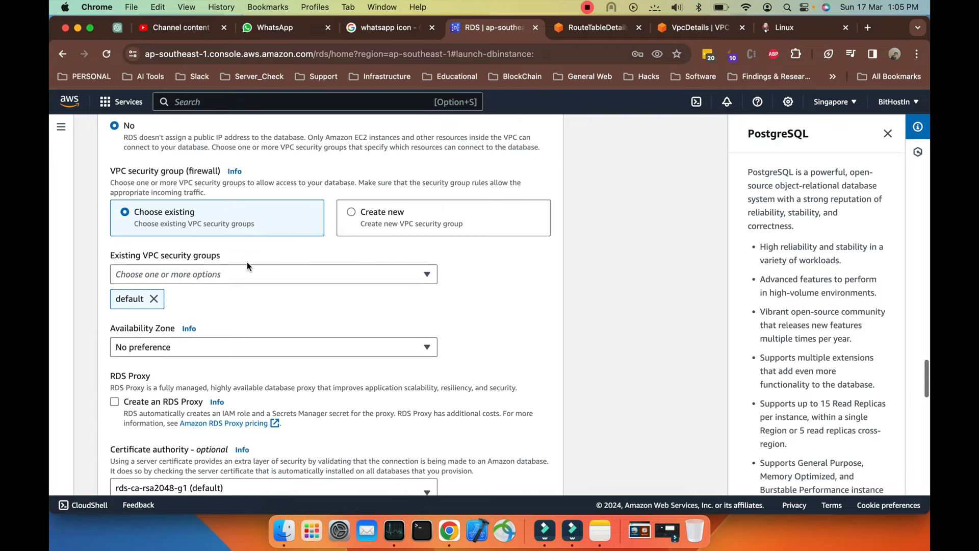
scroll(247, 262, "up", 2)
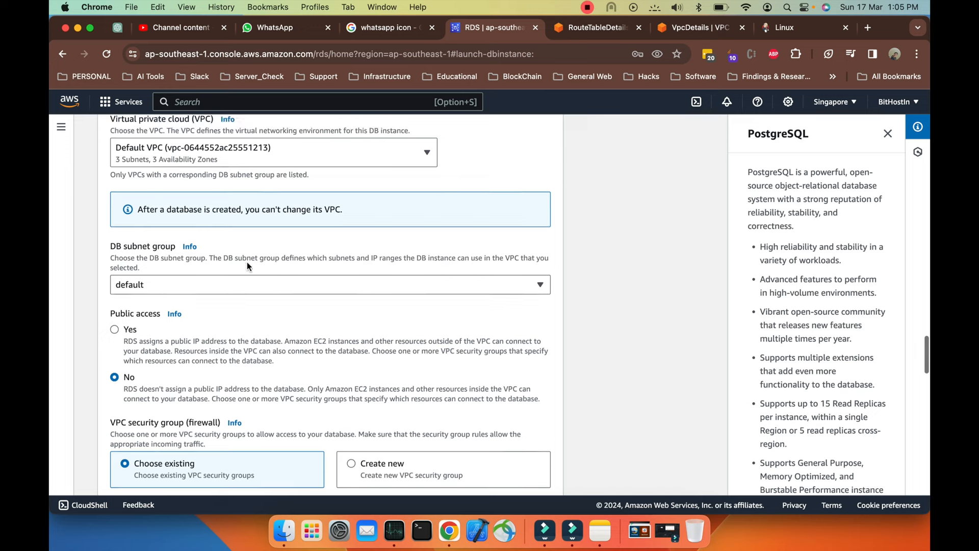
scroll(246, 262, "up", 3)
scroll(246, 265, "up", 5)
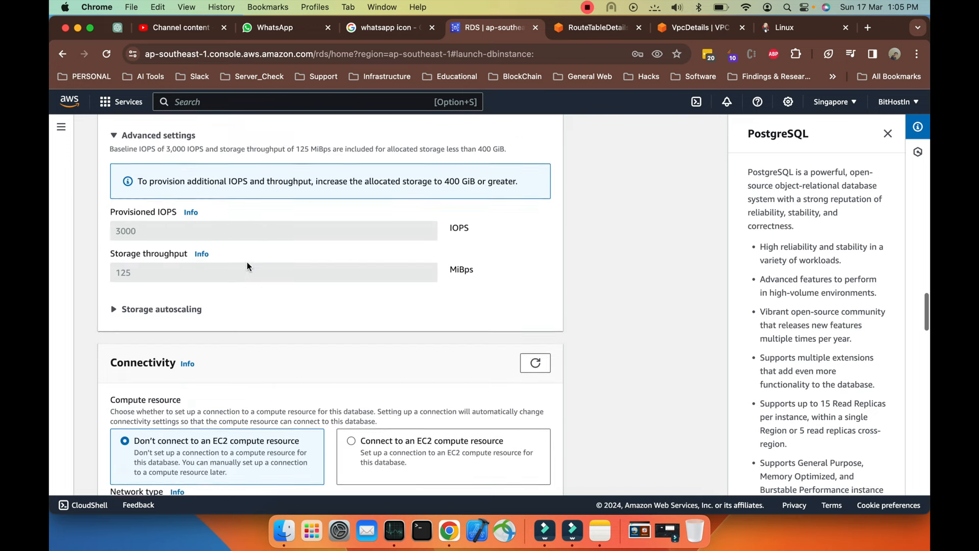
scroll(255, 332, "up", 7)
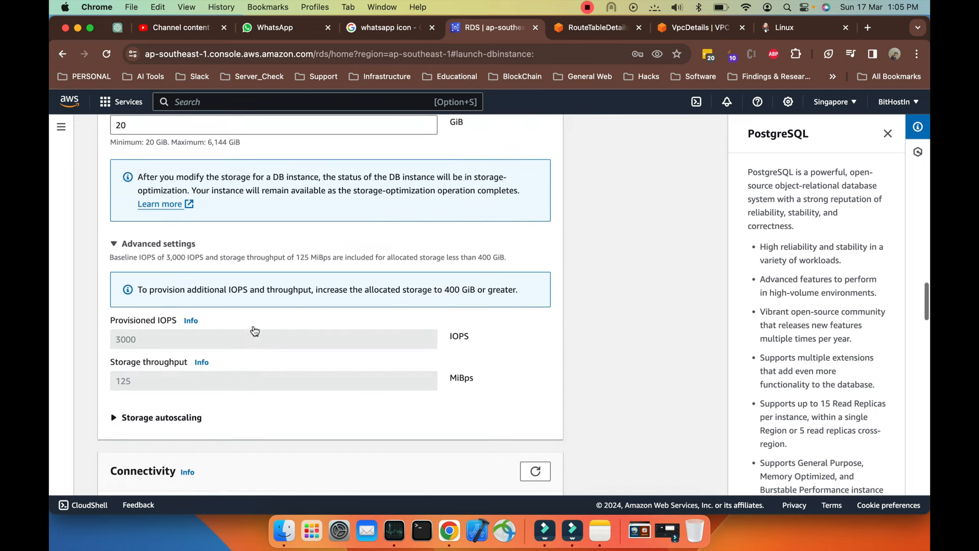
scroll(253, 325, "up", 3)
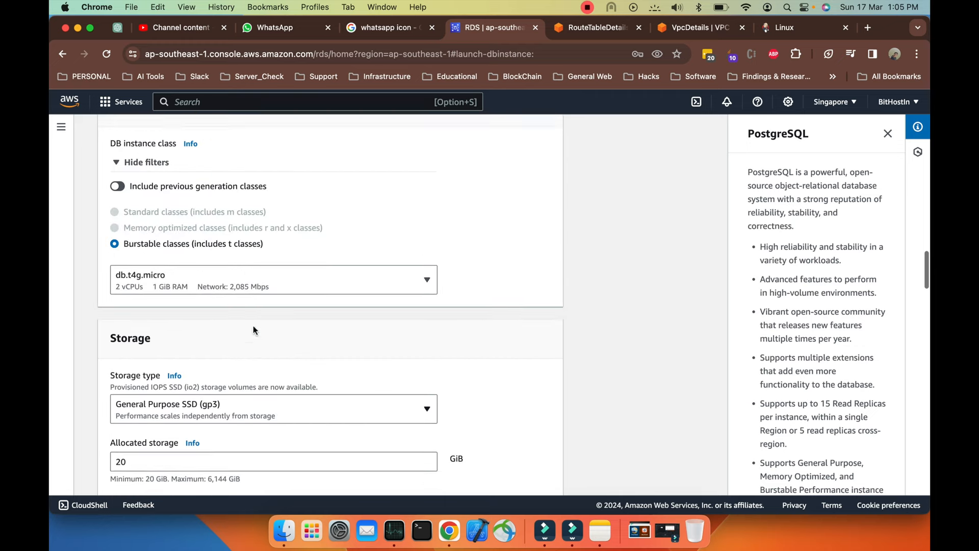
scroll(253, 325, "down", 6)
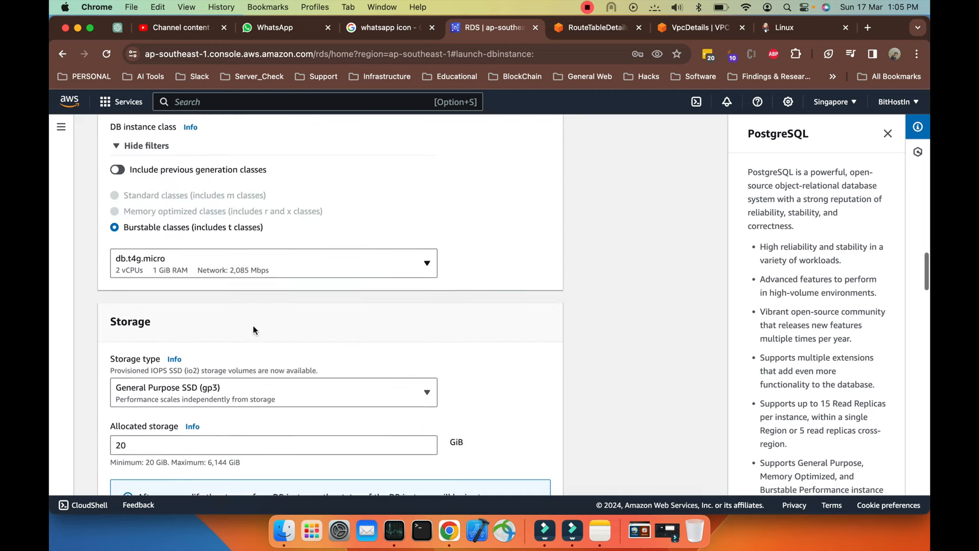
scroll(202, 320, "down", 5)
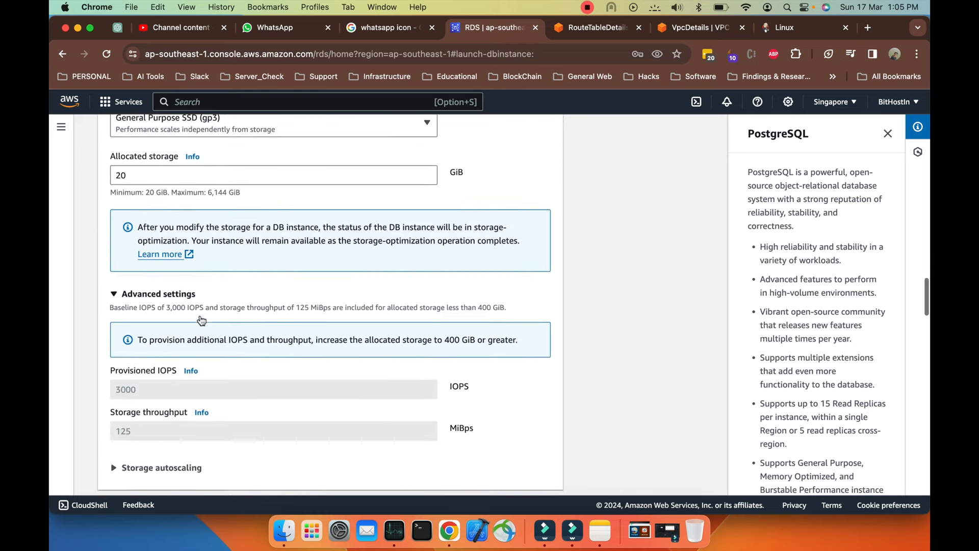
scroll(202, 320, "down", 1)
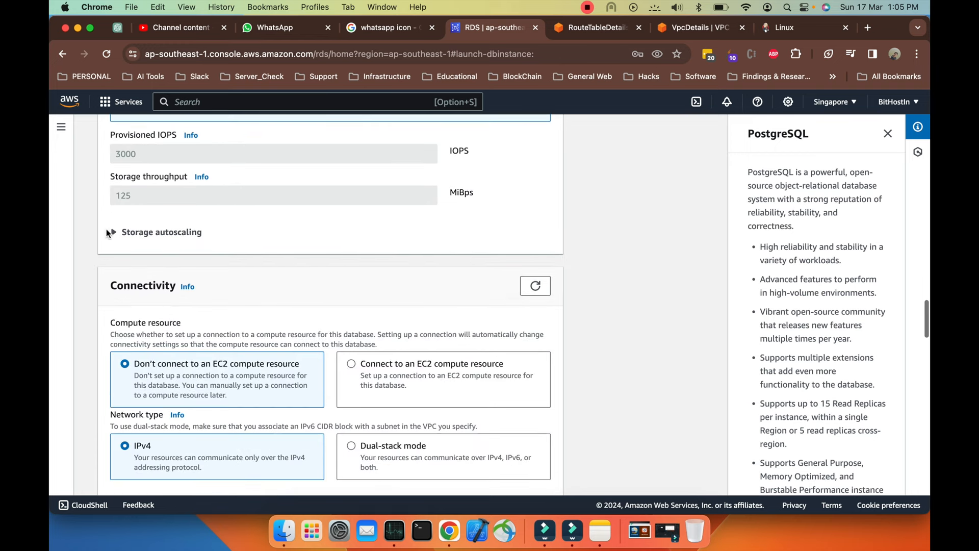
left_click(113, 232)
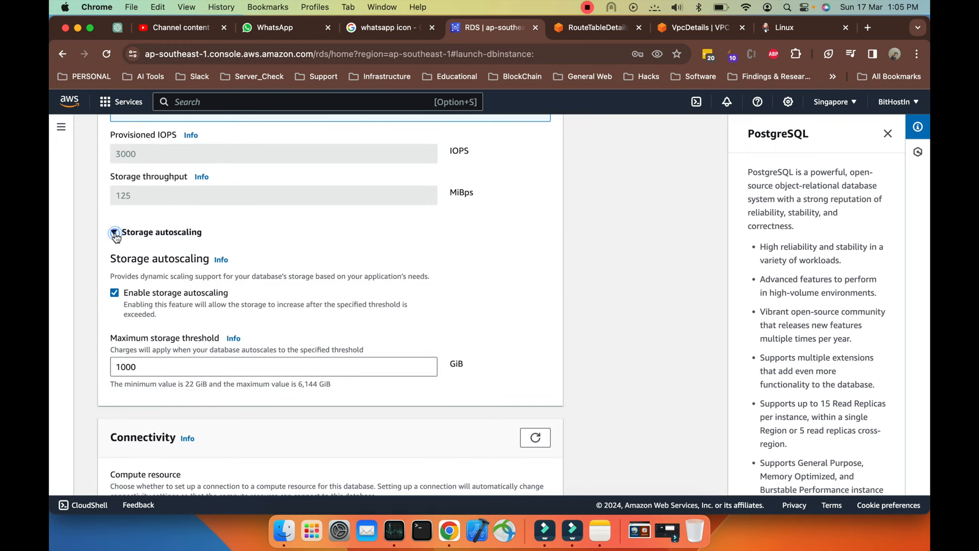
left_click(114, 293)
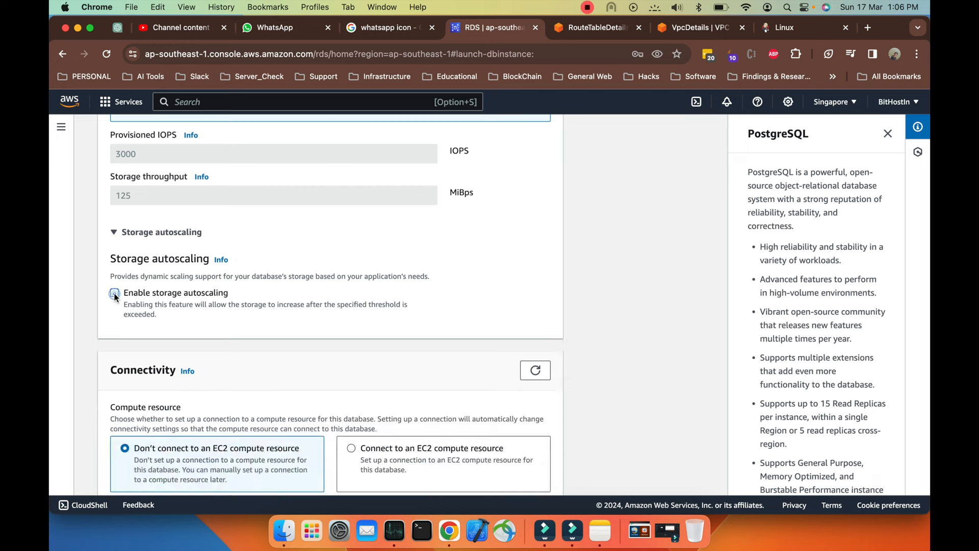
left_click(113, 231)
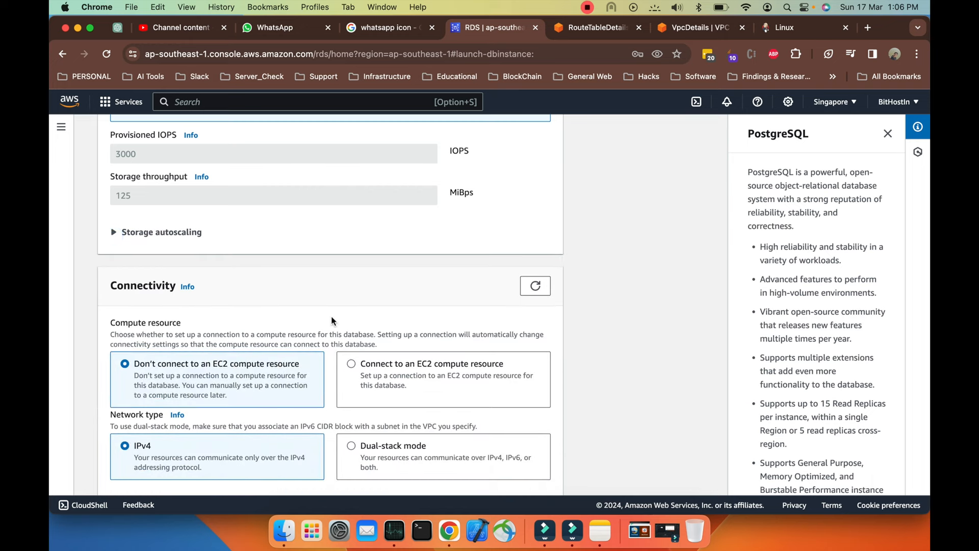
left_click(113, 233)
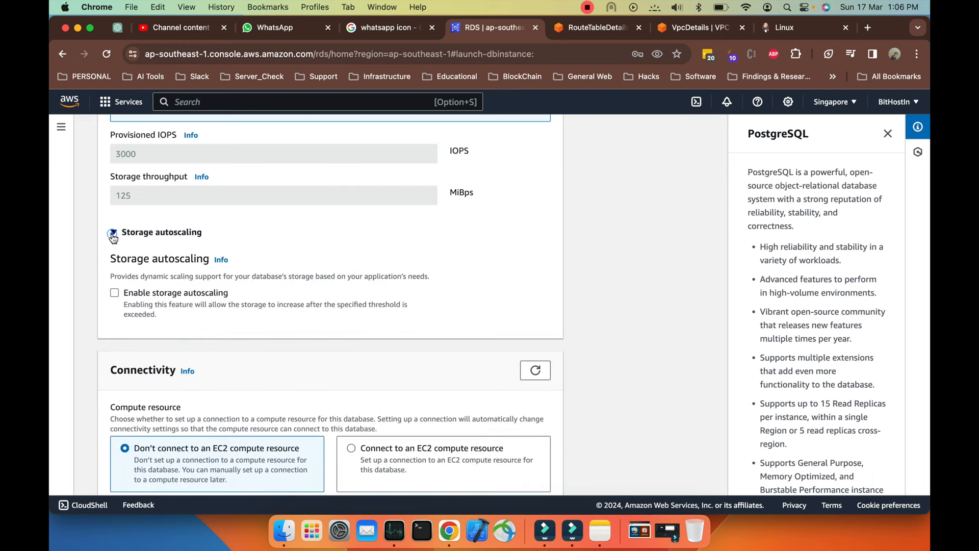
left_click(114, 294)
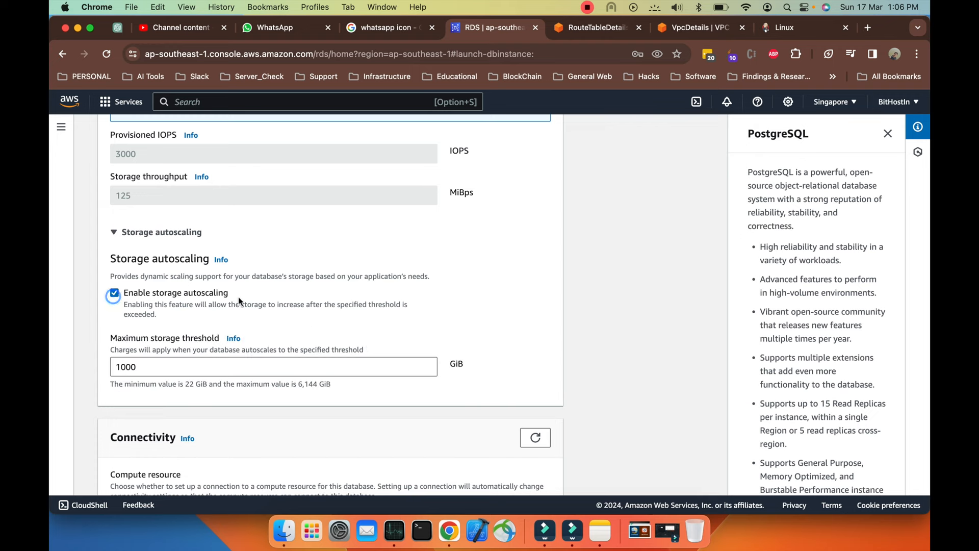
scroll(238, 296, "up", 2)
scroll(237, 296, "up", 3)
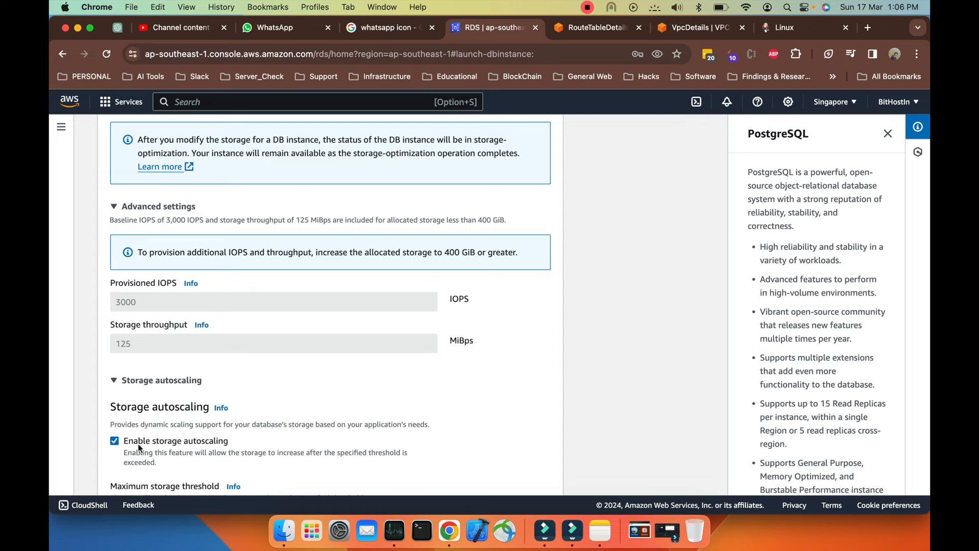
Change the Maximum storage threshold from 1000 to 100 GiB.
scroll(183, 441, "down", 5)
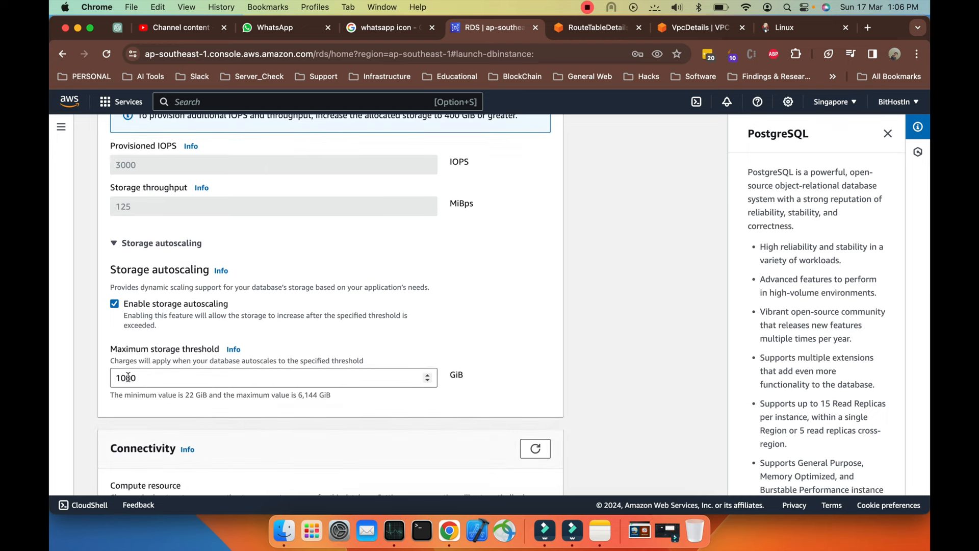
left_click_drag(127, 377, 158, 384)
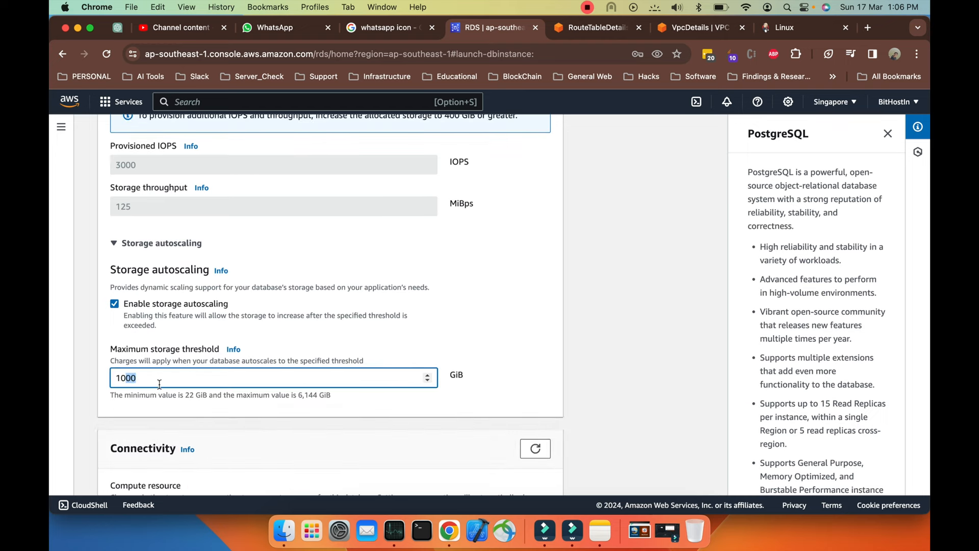
key("BackSpace")
key("BackSpace")
type("00")
left_click(152, 403)
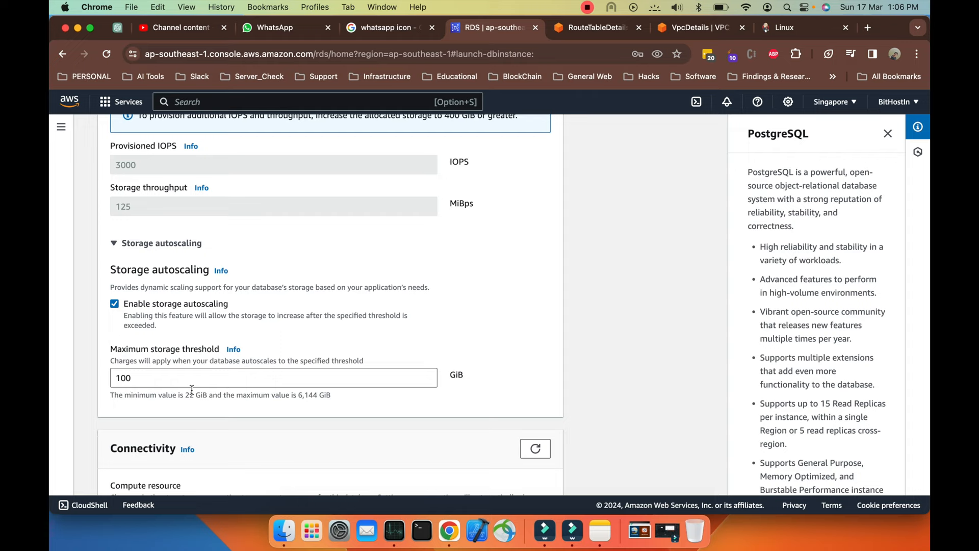
Uncheck Enable storage autoscaling and move on to the Connectivity settings.
left_click(111, 305)
scroll(152, 336, "down", 5)
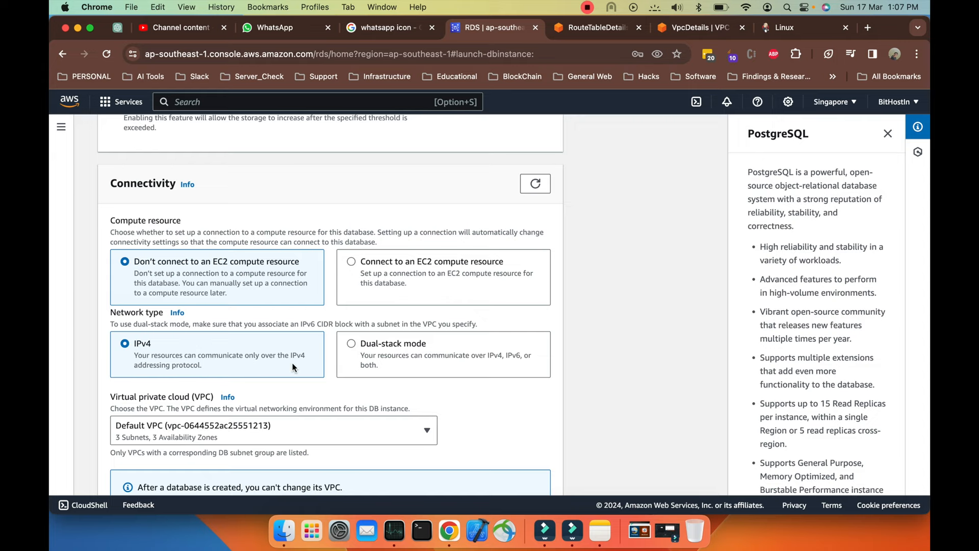
scroll(439, 372, "down", 5)
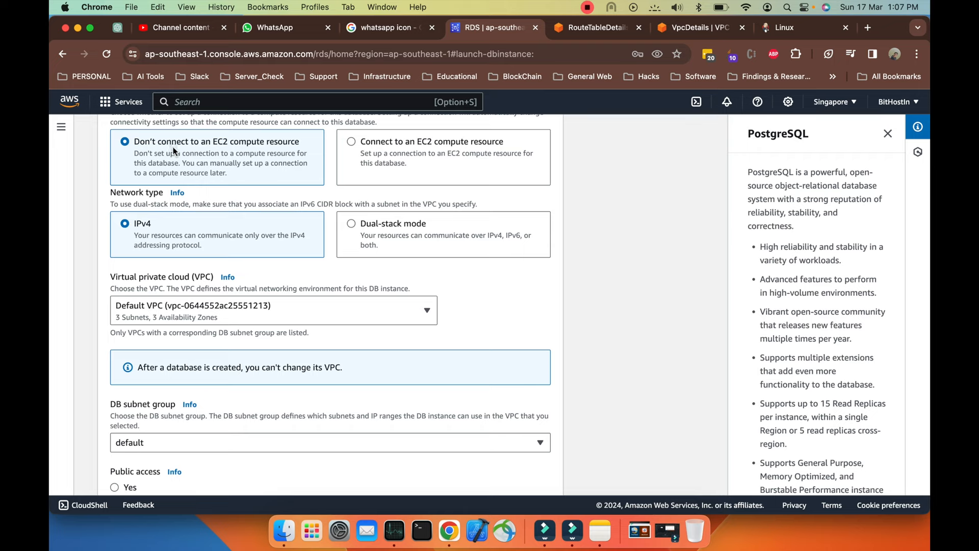
scroll(390, 332, "down", 2)
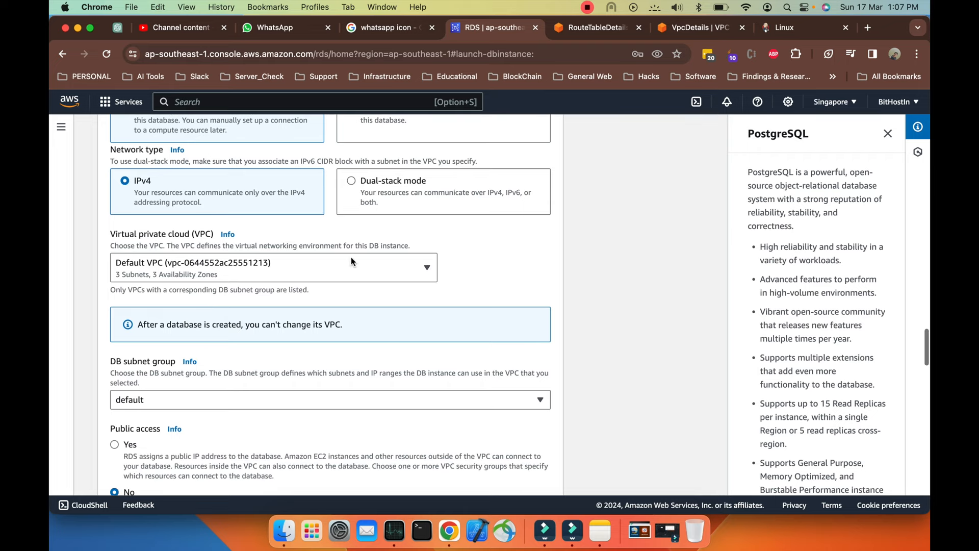
left_click(369, 263)
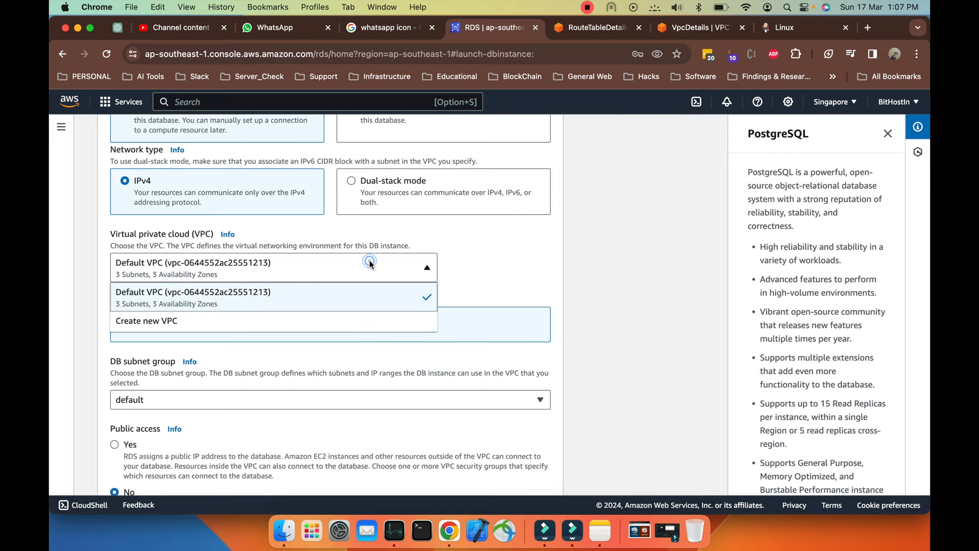
left_click(239, 292)
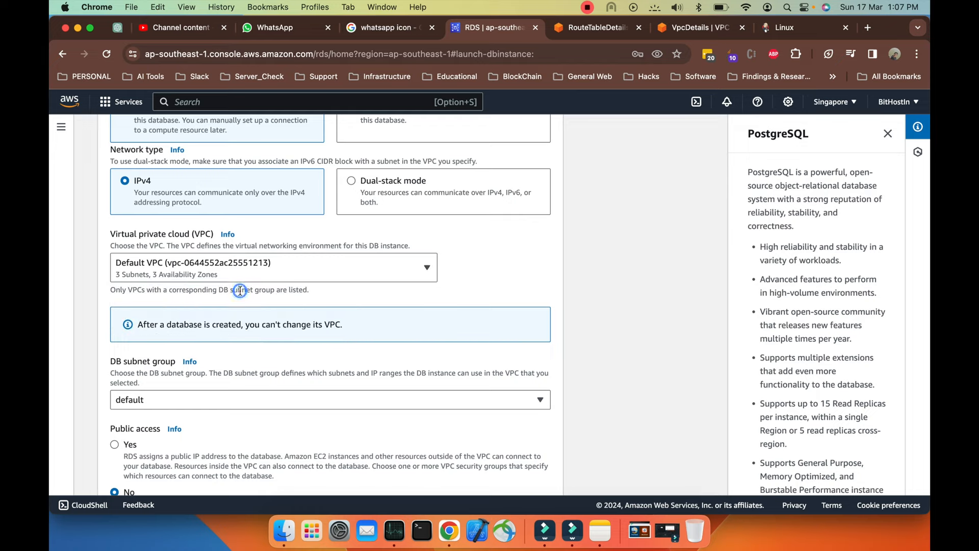
left_click(339, 262)
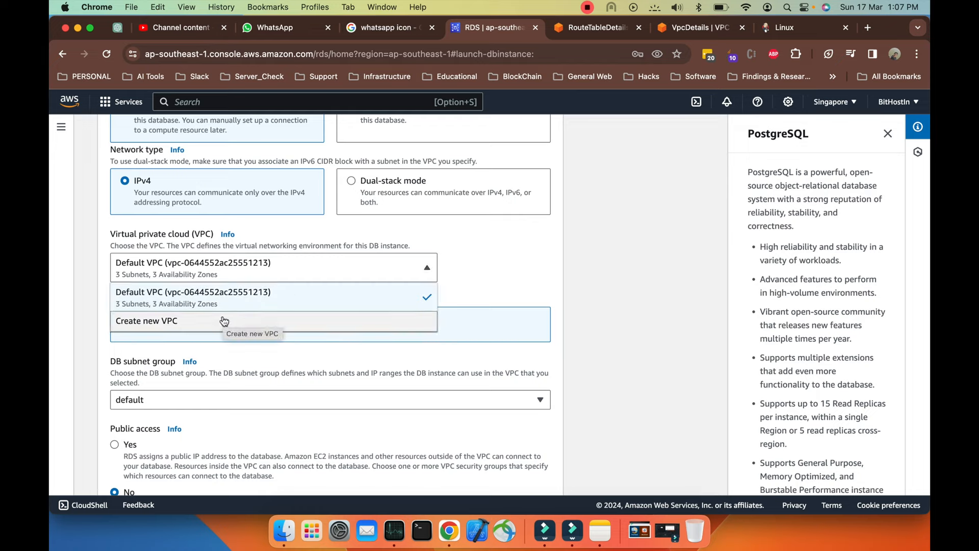
left_click(271, 302)
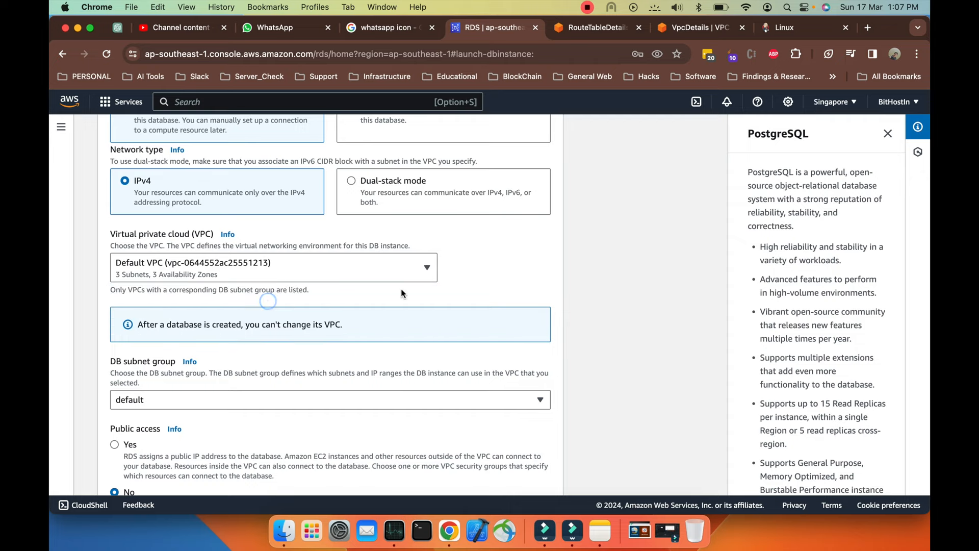
scroll(402, 294, "down", 1)
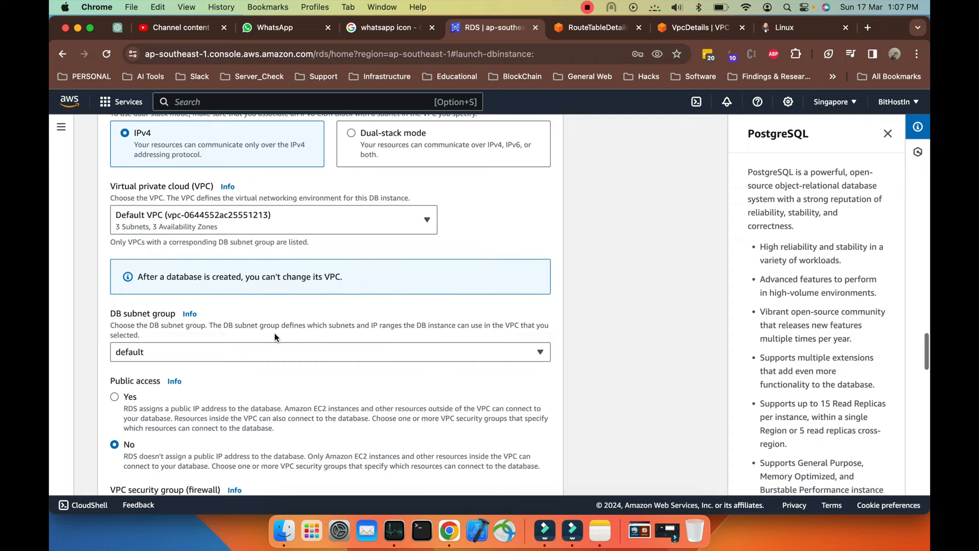
scroll(275, 333, "down", 3)
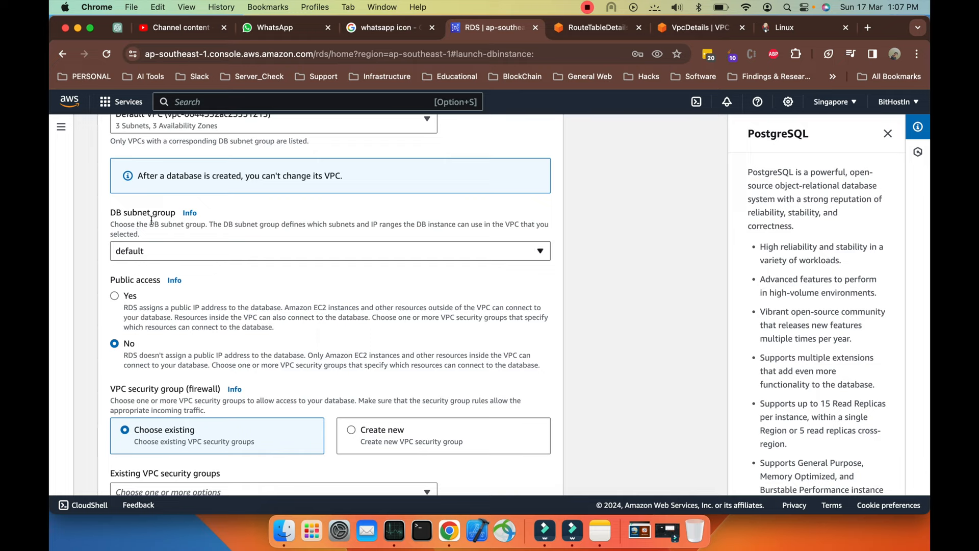
left_click(228, 249)
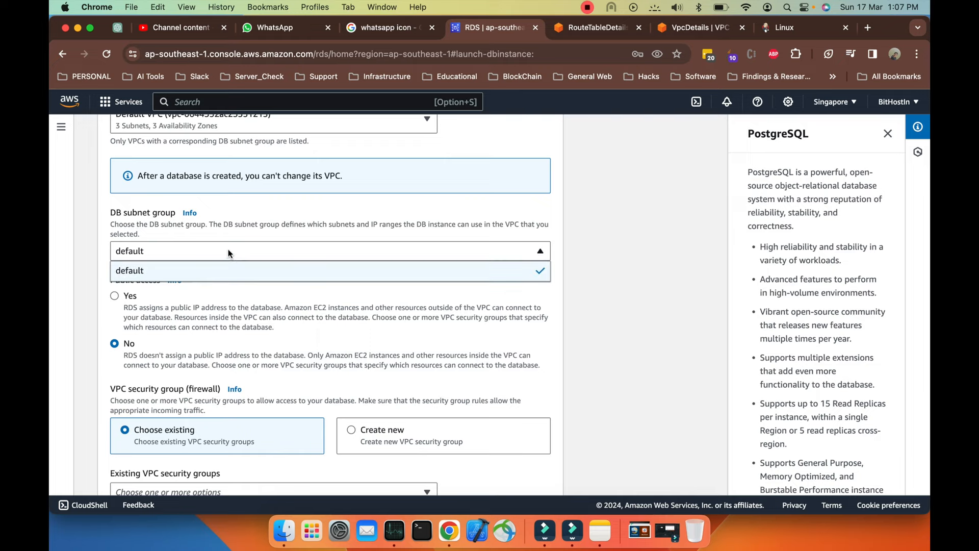
left_click(228, 248)
scroll(171, 351, "down", 1)
scroll(171, 352, "down", 1)
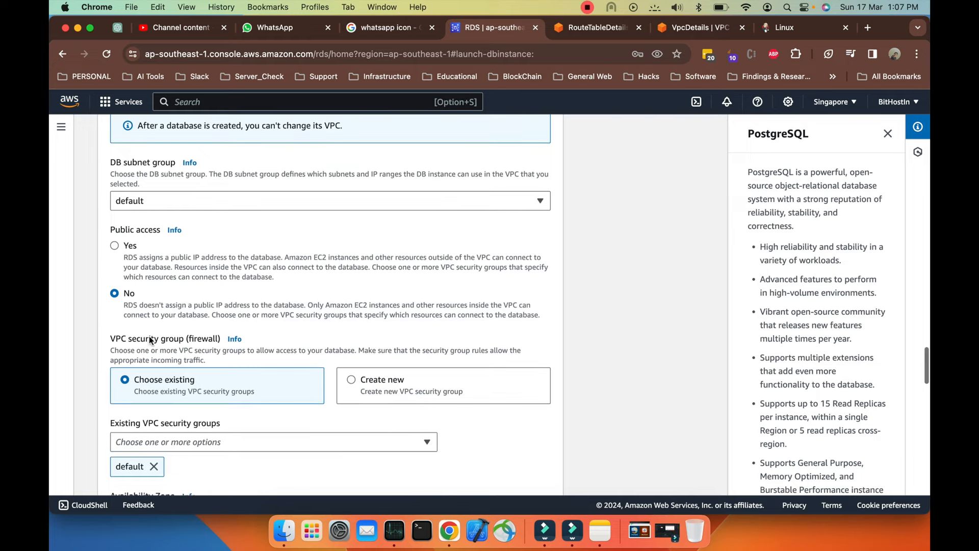
triple_click(123, 228)
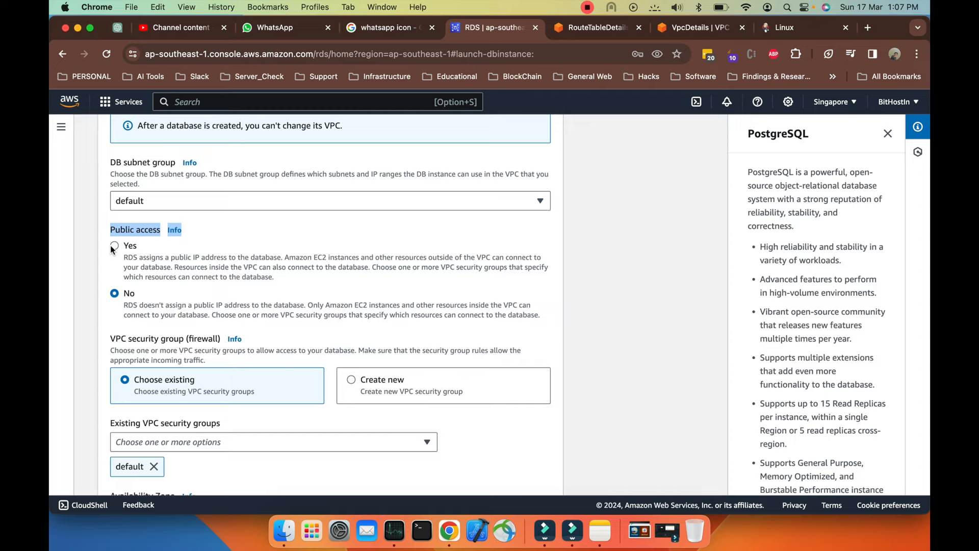
Set Public access to Yes after briefly switching it back to No.
left_click(202, 255)
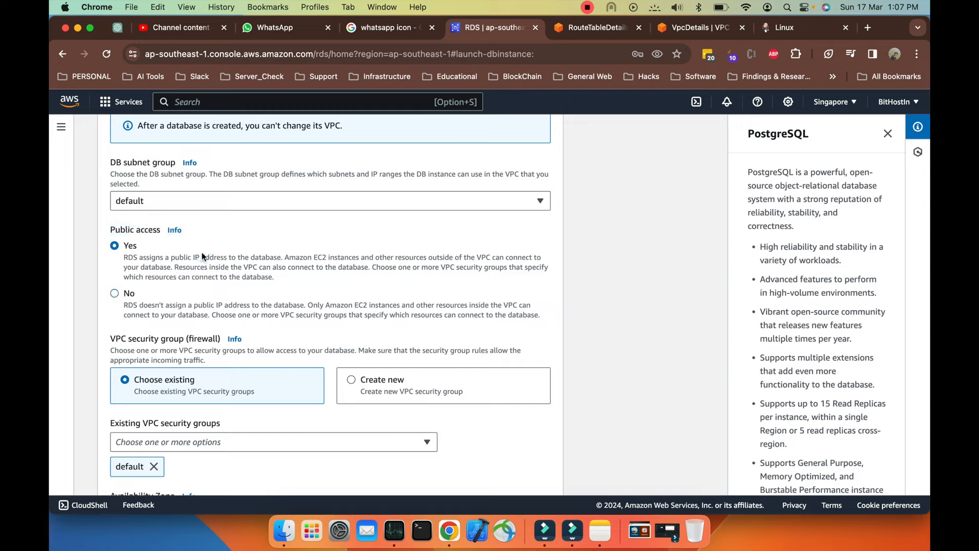
left_click(113, 294)
left_click(115, 246)
Create a new VPC security group named rds-postgres.
scroll(199, 270, "down", 3)
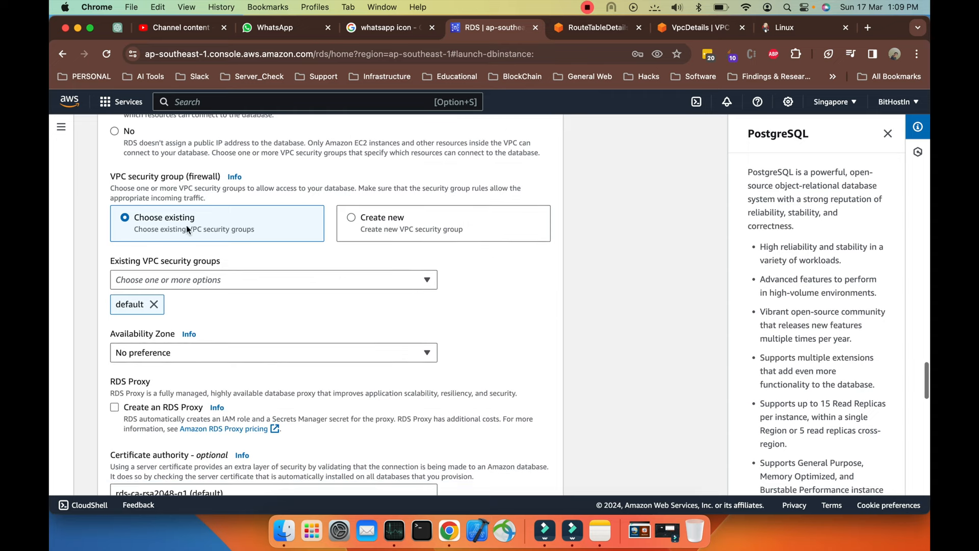
left_click(351, 218)
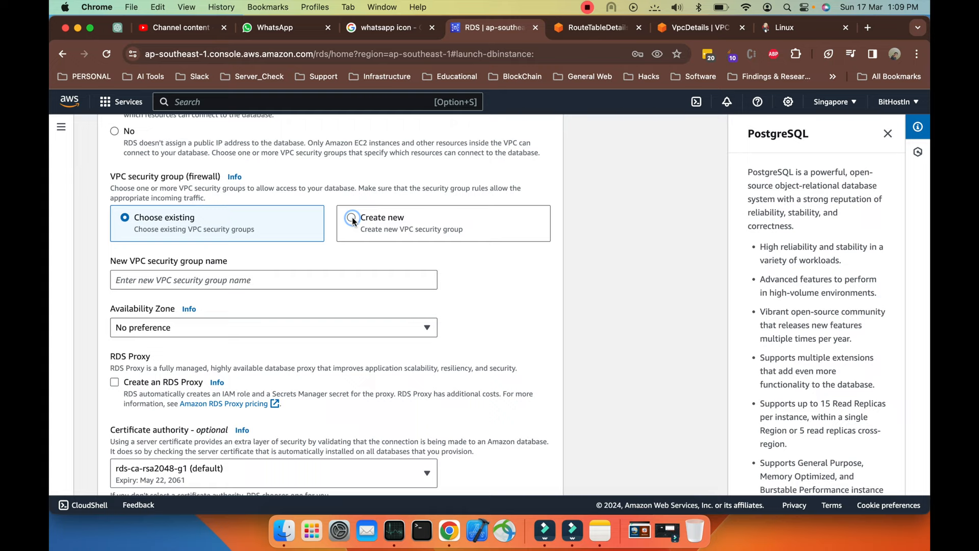
left_click(336, 283)
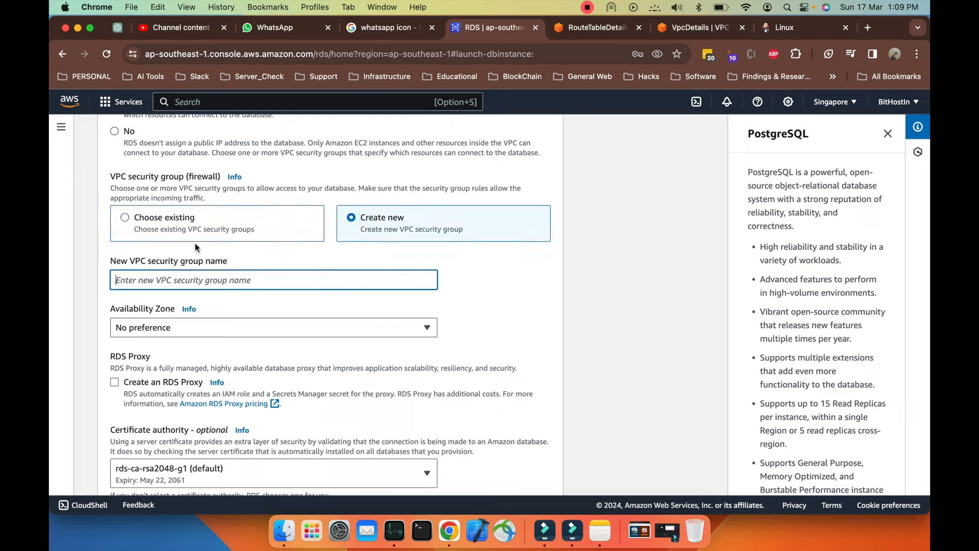
left_click(243, 283)
type("rdd")
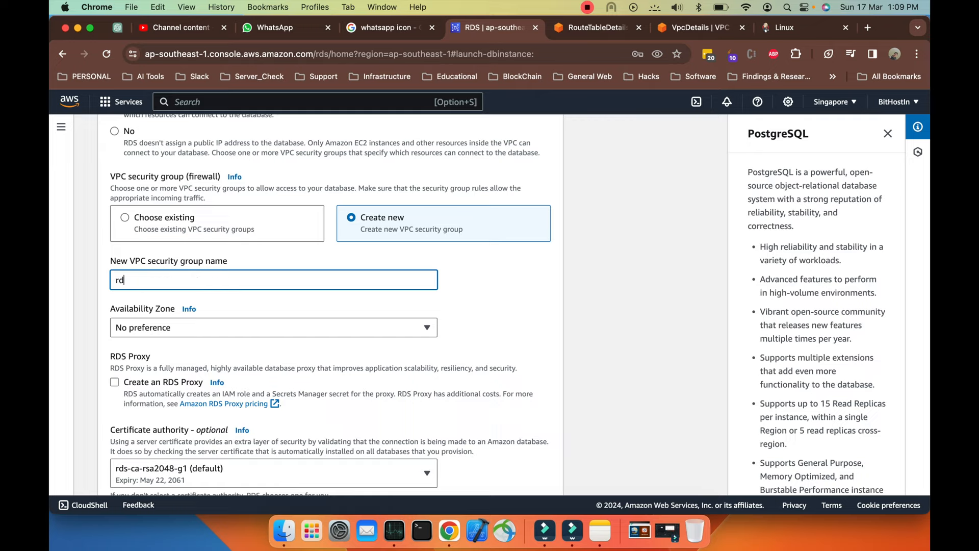
key("BackSpace")
type("s-postgres")
left_click(454, 310)
Leave the Availability Zone at No preference after briefly choosing ap-southeast-1a.
scroll(454, 310, "down", 2)
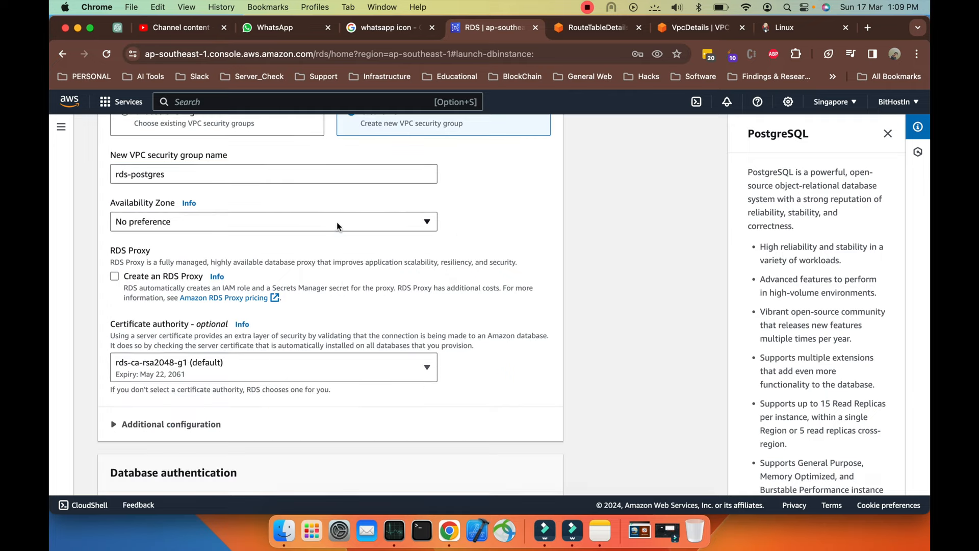
left_click(336, 221)
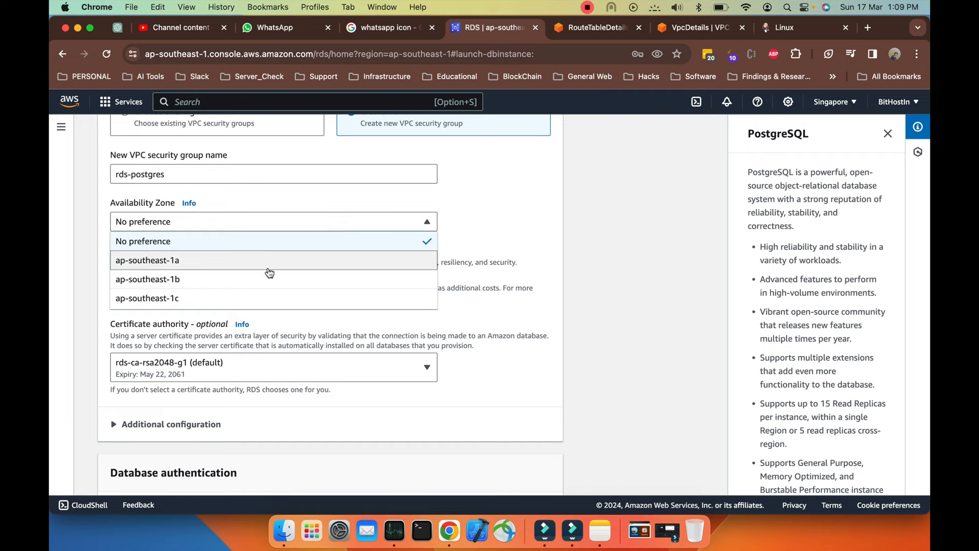
left_click(487, 210)
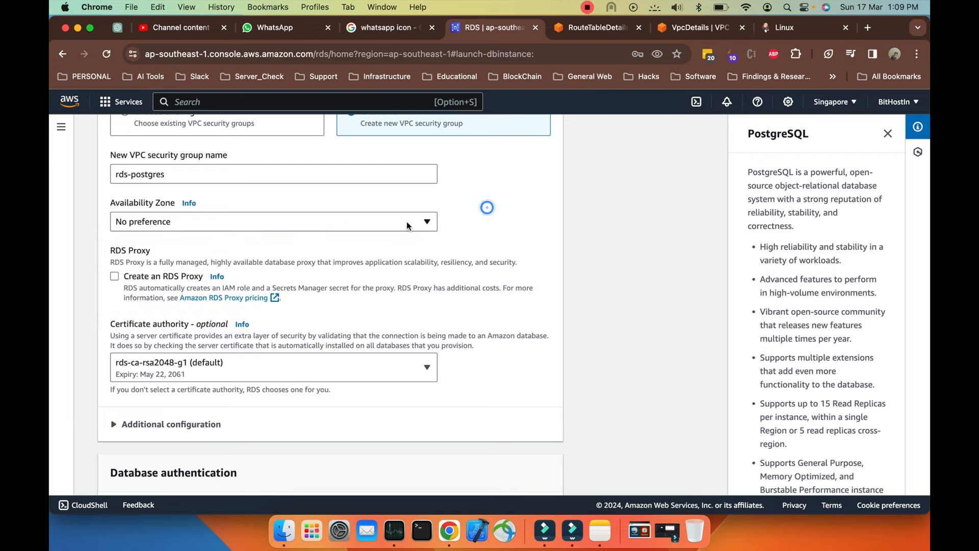
left_click(330, 219)
left_click(204, 262)
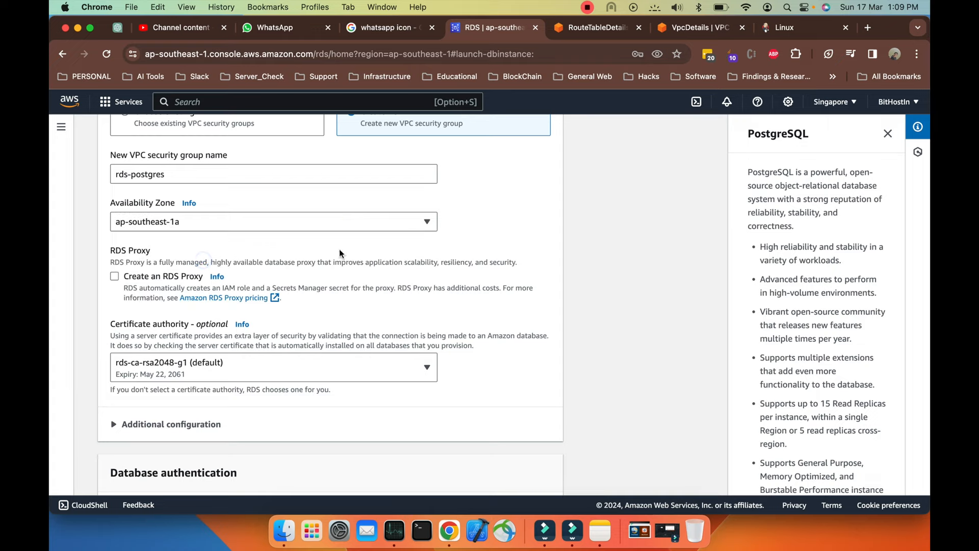
left_click(395, 223)
left_click(182, 242)
Keep RDS Proxy off and the default certificate authority, and reveal the database port setting.
left_click(113, 278)
left_click(113, 278)
scroll(400, 288, "down", 5)
left_click(283, 264)
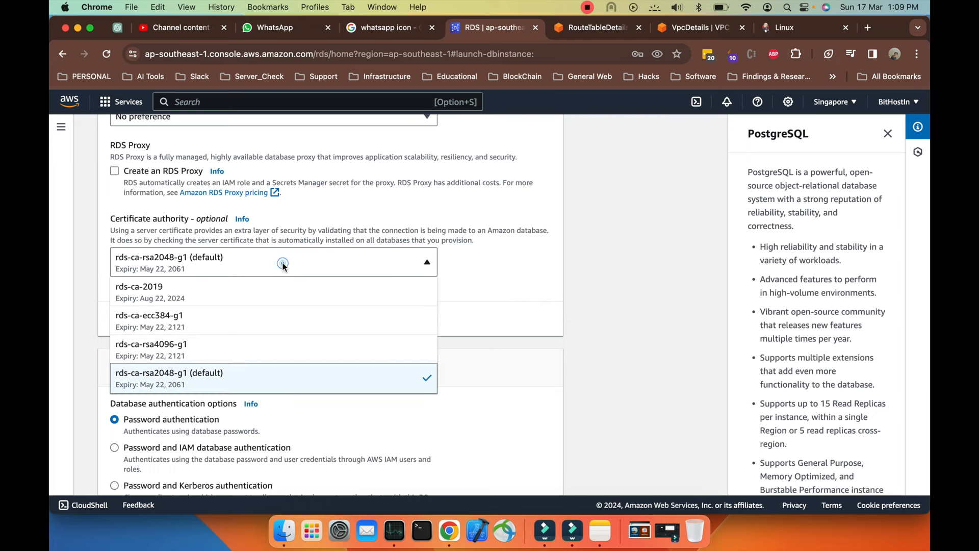
left_click(201, 384)
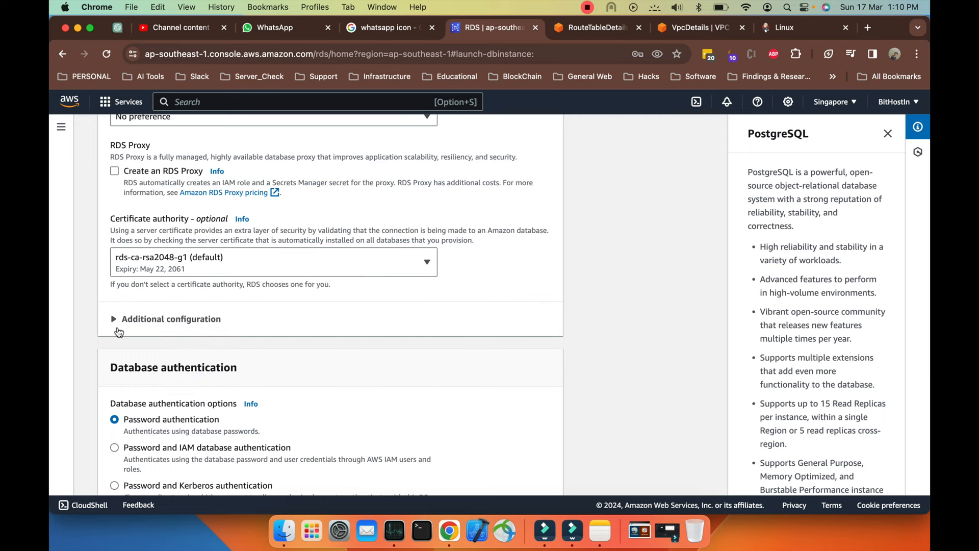
left_click(115, 321)
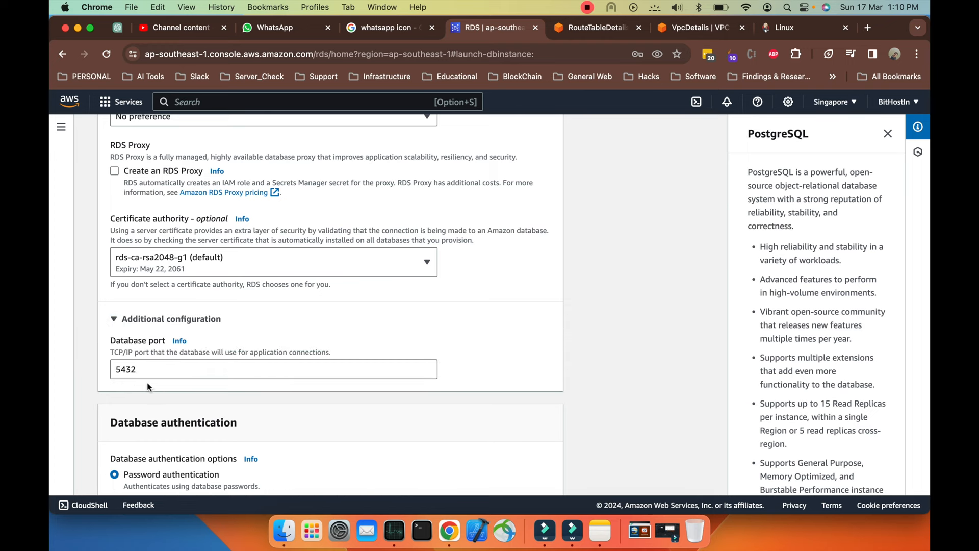
scroll(211, 381, "down", 5)
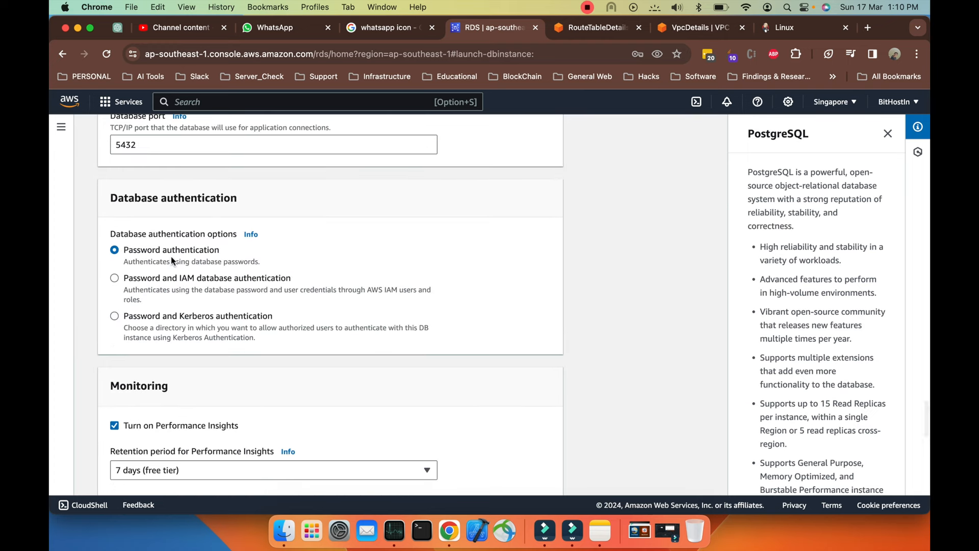
Turn off Performance Insights and expand both Additional configuration sections.
left_click(114, 426)
scroll(114, 428, "down", 3)
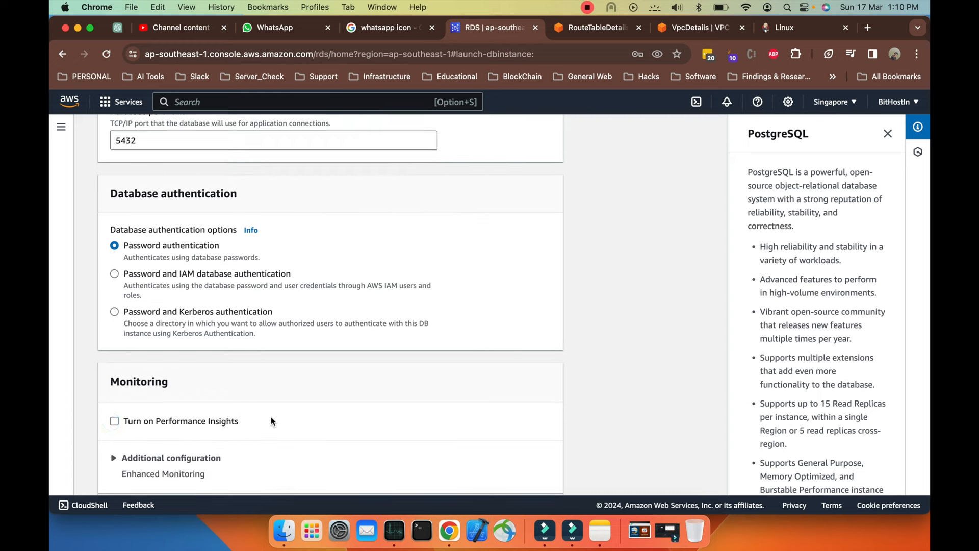
left_click(113, 311)
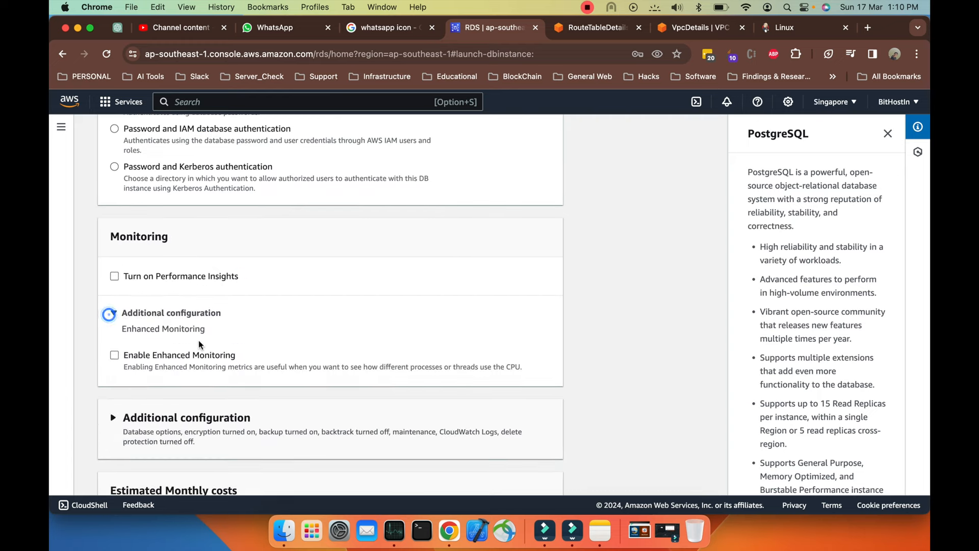
scroll(201, 344, "down", 2)
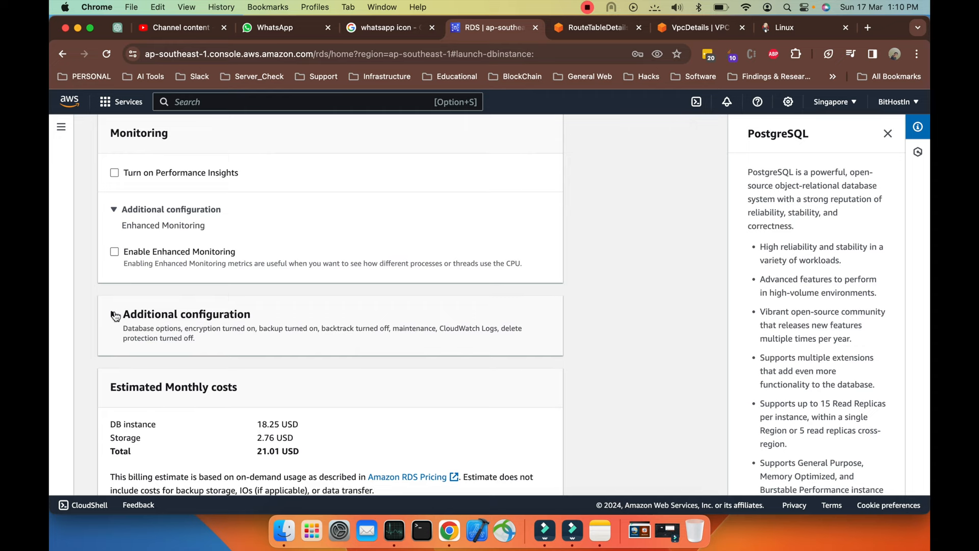
left_click(111, 313)
Enter 'bithost' as the Initial database name, fixing a typo along the way.
scroll(209, 344, "down", 3)
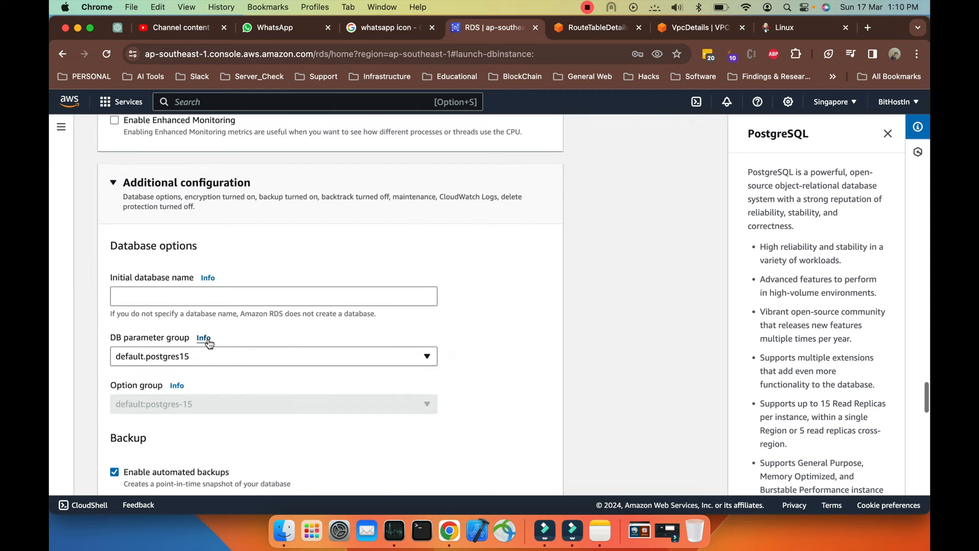
left_click(160, 295)
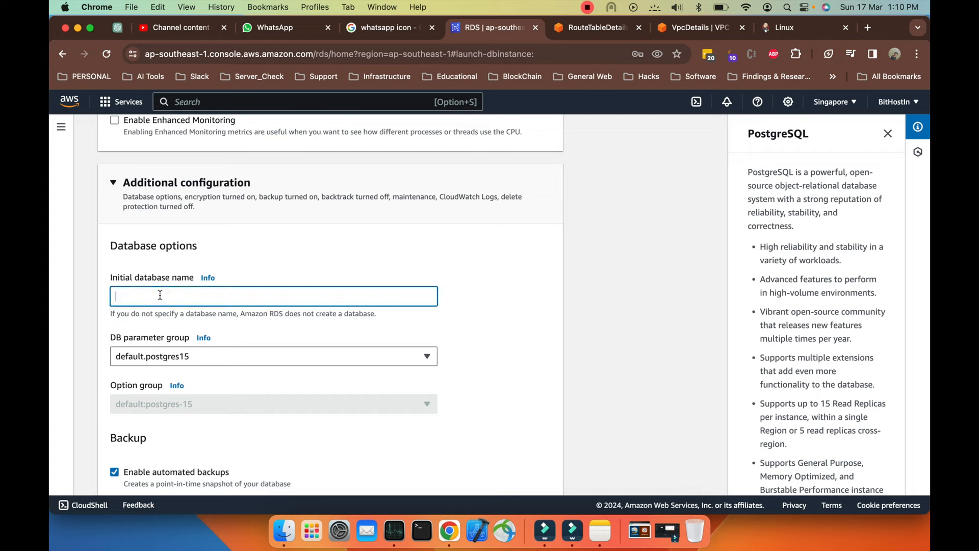
type("bithost")
left_click(291, 334)
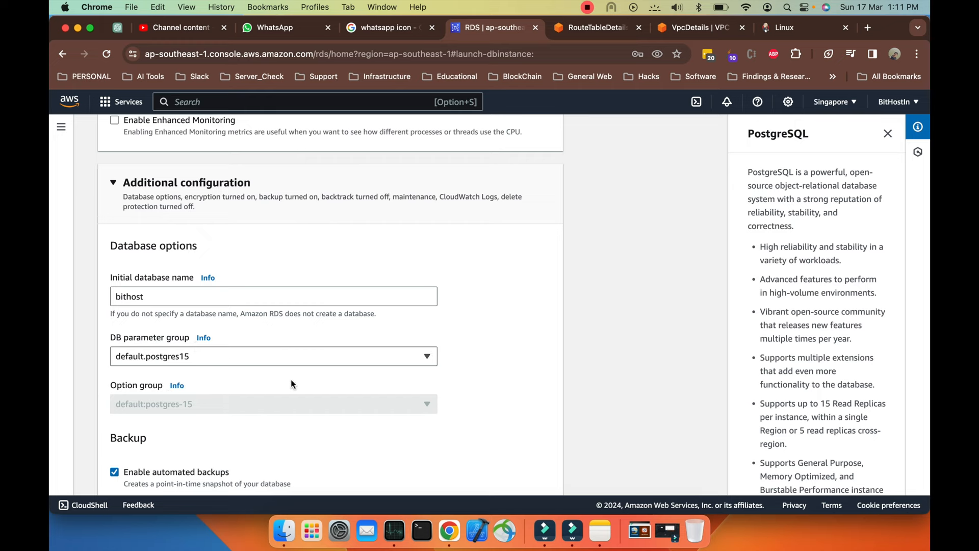
scroll(291, 383, "down", 5)
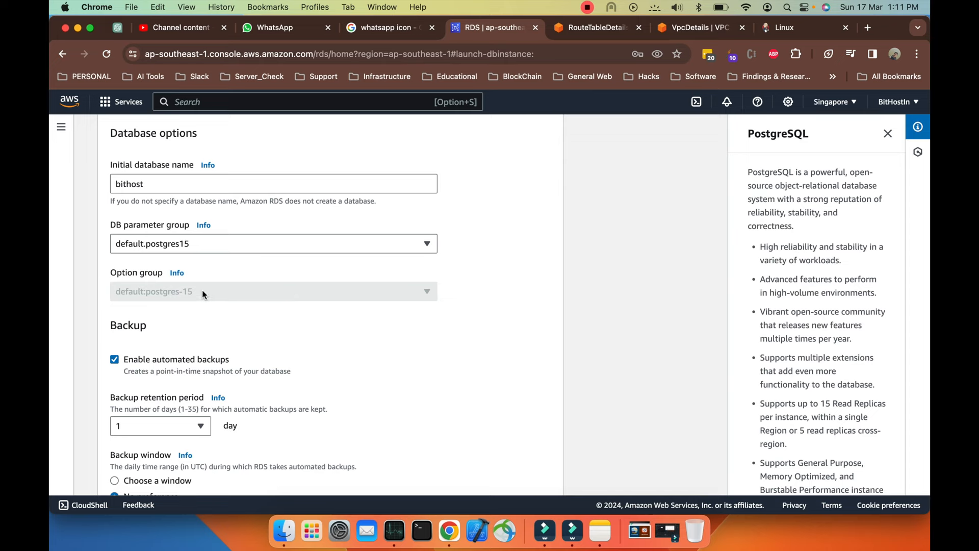
scroll(202, 290, "down", 3)
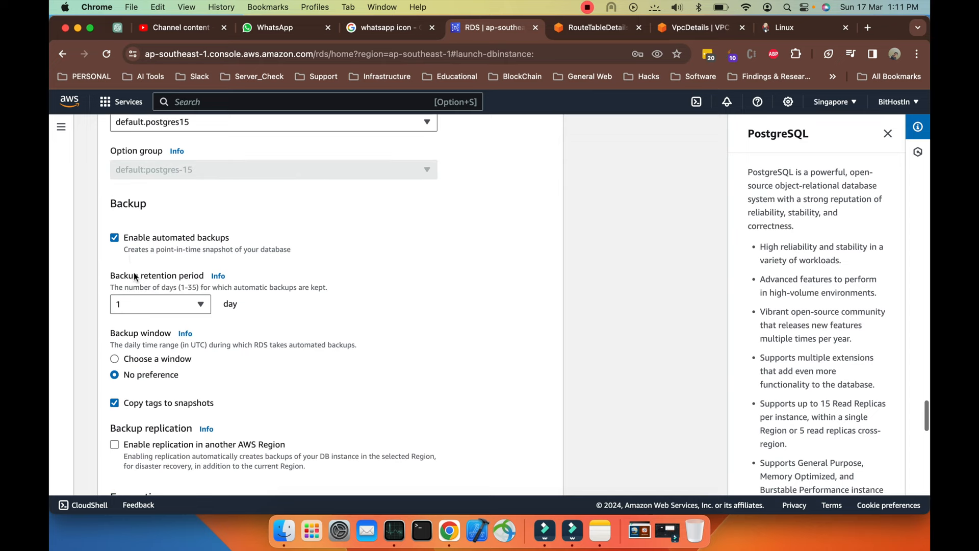
Untick Enable automated backups and review the rest of the form down to Create database.
left_click(114, 238)
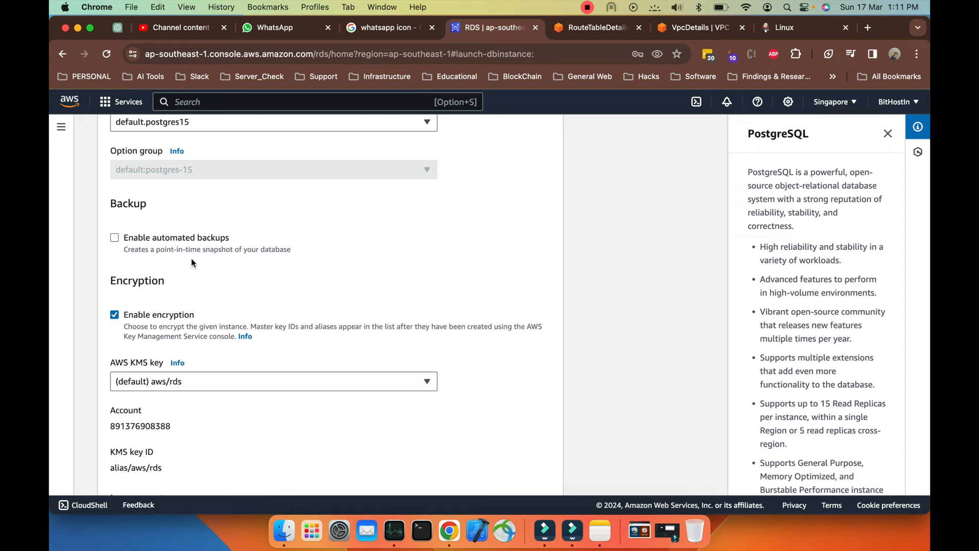
scroll(204, 254, "down", 1)
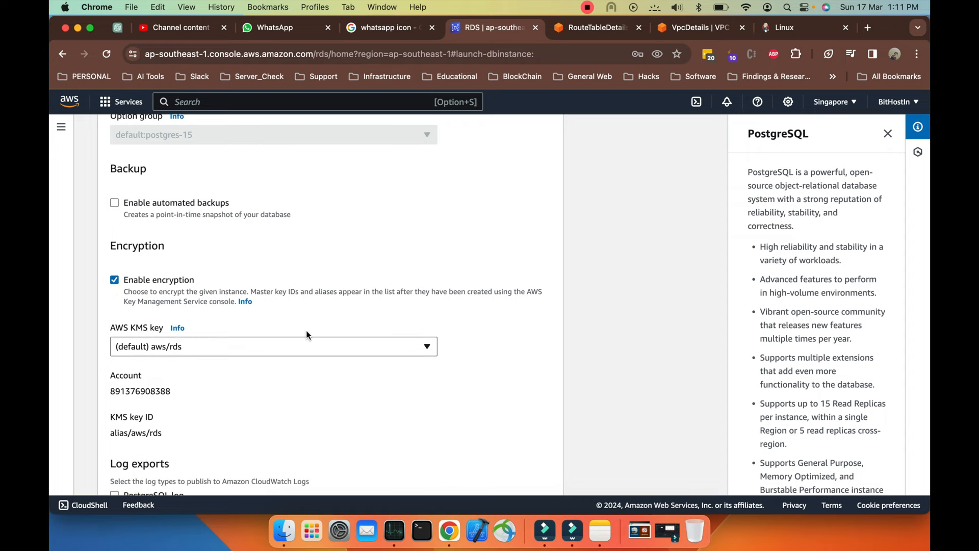
scroll(306, 334, "down", 5)
scroll(307, 334, "down", 2)
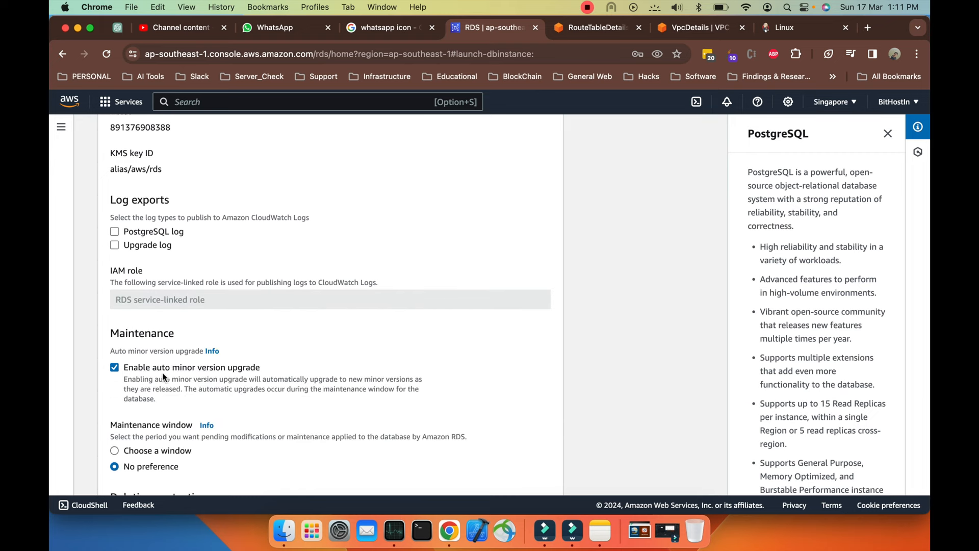
scroll(162, 372, "down", 4)
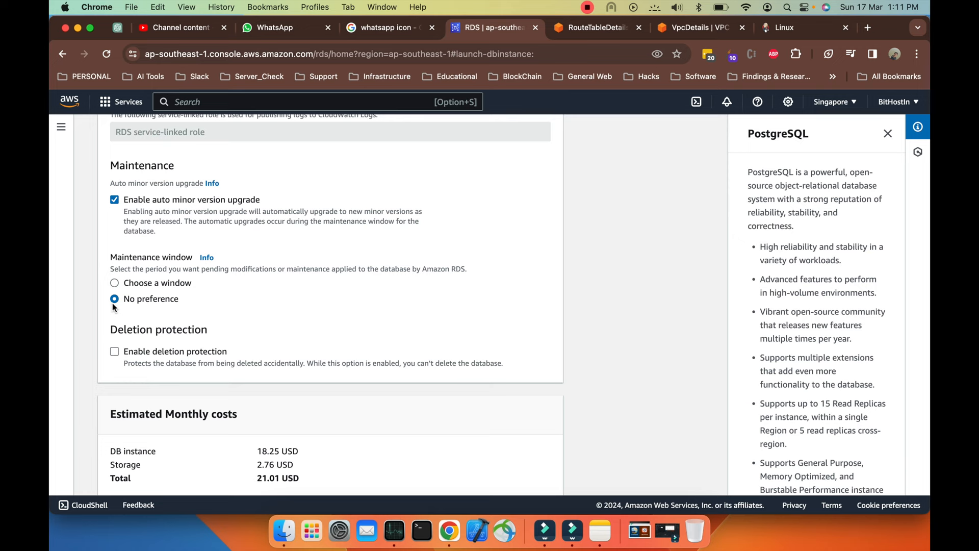
scroll(261, 319, "down", 2)
scroll(265, 306, "down", 6)
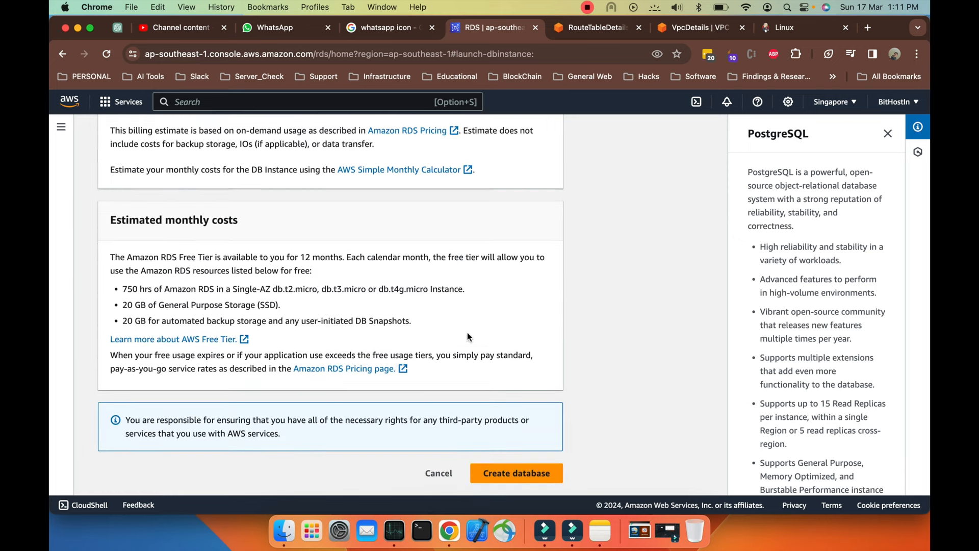
scroll(466, 331, "up", 20)
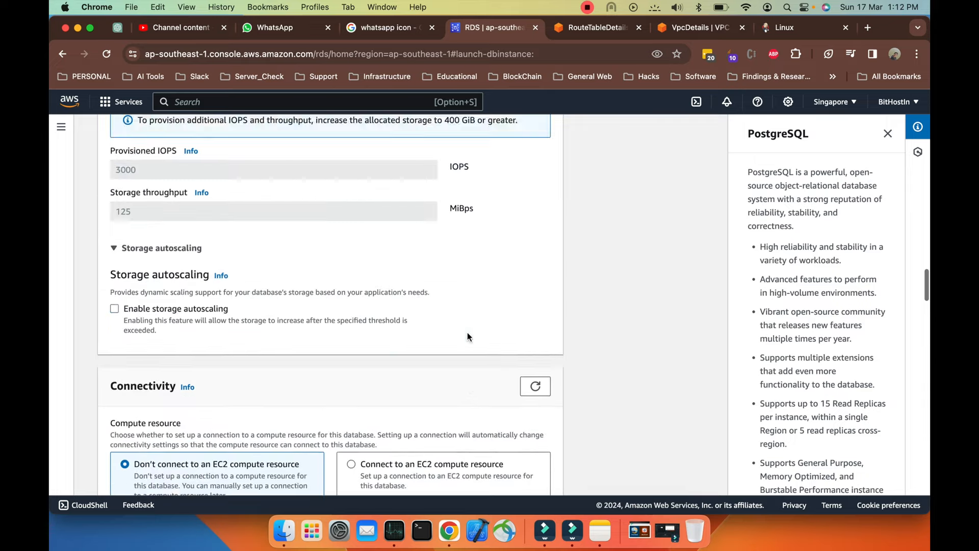
scroll(467, 336, "up", 12)
scroll(467, 332, "up", 15)
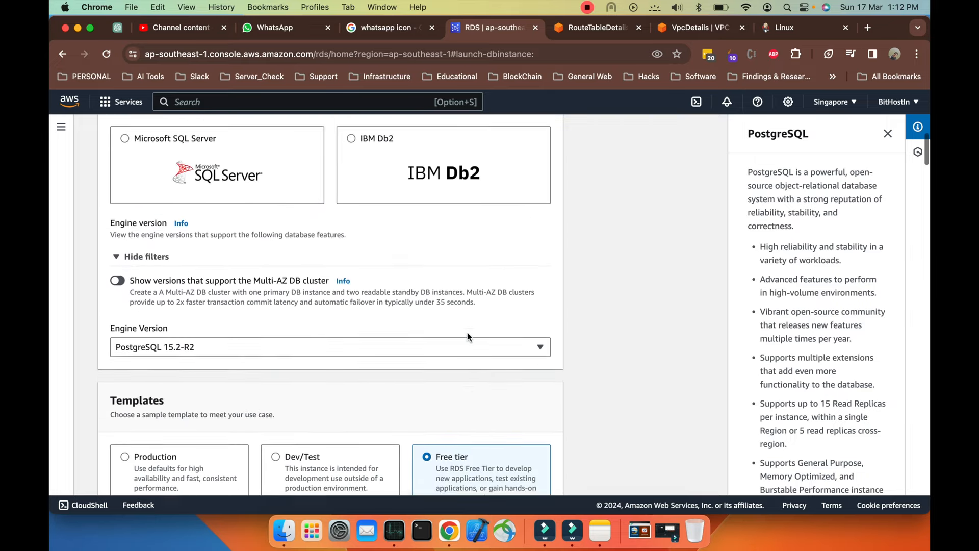
scroll(467, 334, "down", 20)
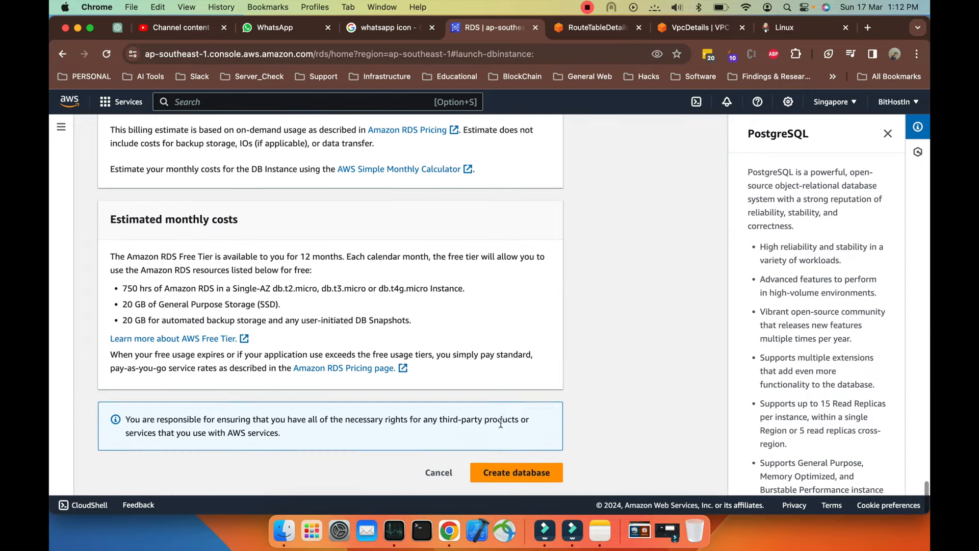
After a failed create attempt, re-enter the master password and its confirmation.
left_click(508, 473)
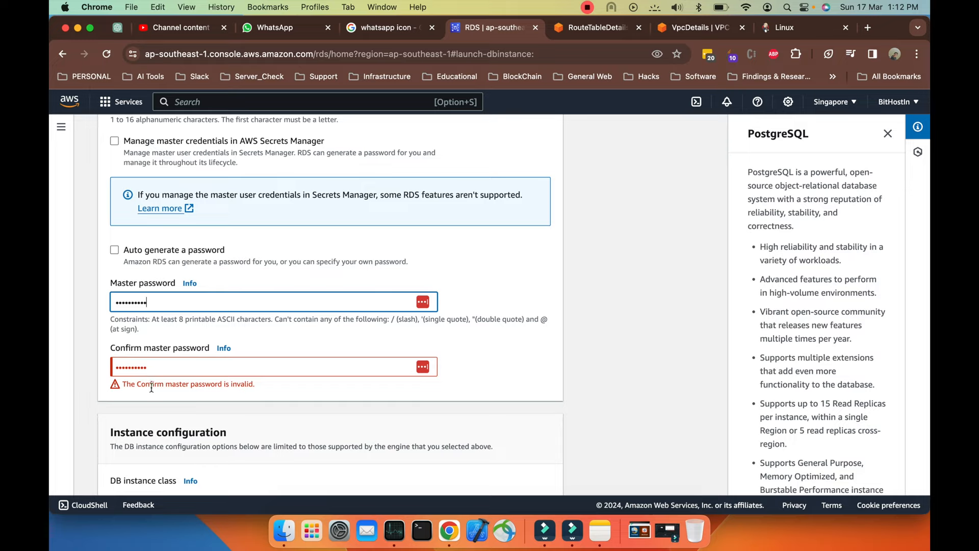
double_click(172, 304)
type("••••••••••")
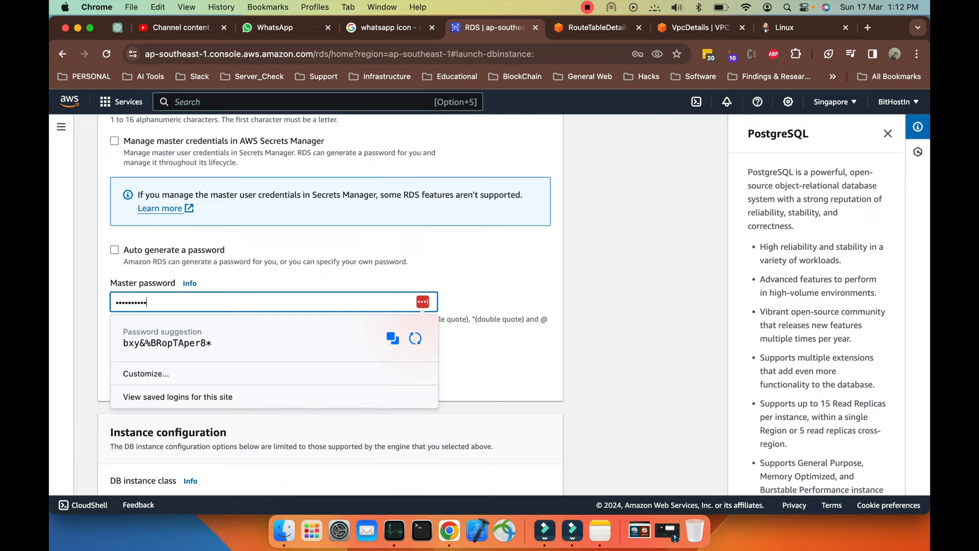
key("Tab")
left_click(189, 363)
key("super+a")
type("••••••••••")
left_click(503, 371)
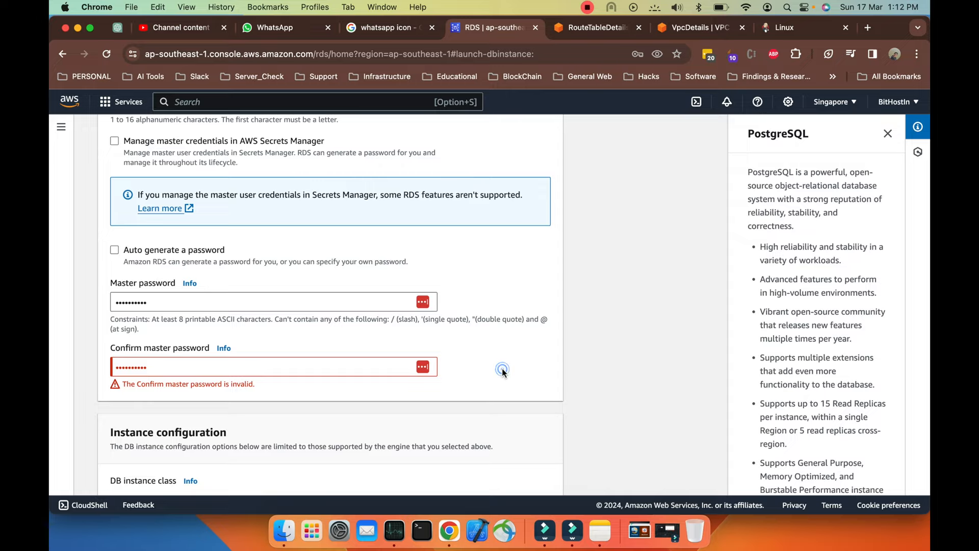
Retry creation, then retype the master password and confirmation so they match.
scroll(503, 371, "down", 20)
scroll(502, 372, "down", 20)
left_click(507, 469)
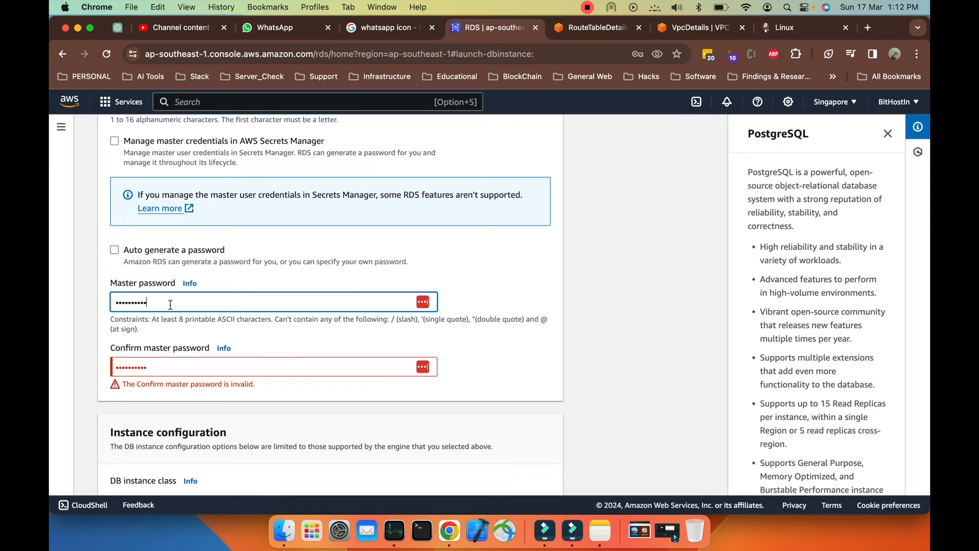
key("super+a")
type("••••••••")
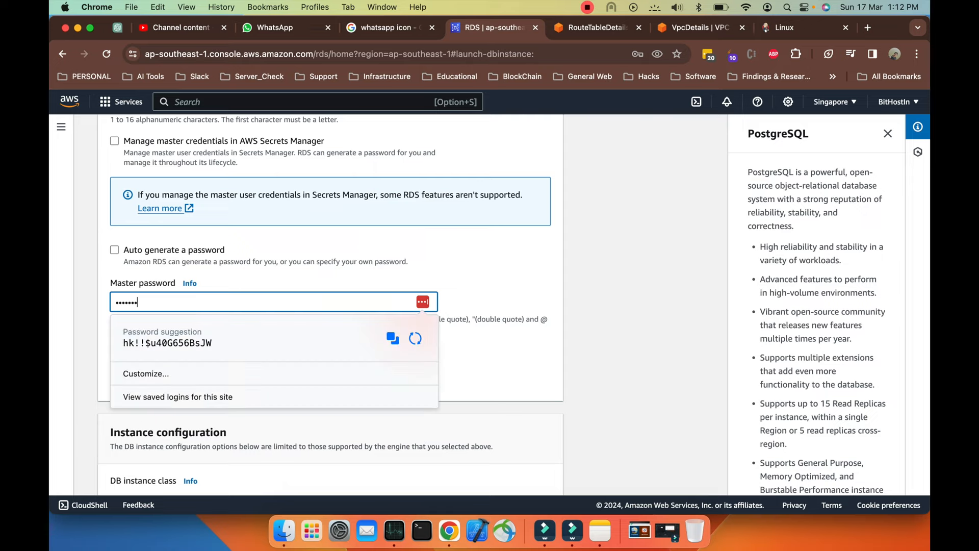
type("•••••")
left_click(487, 272)
double_click(229, 361)
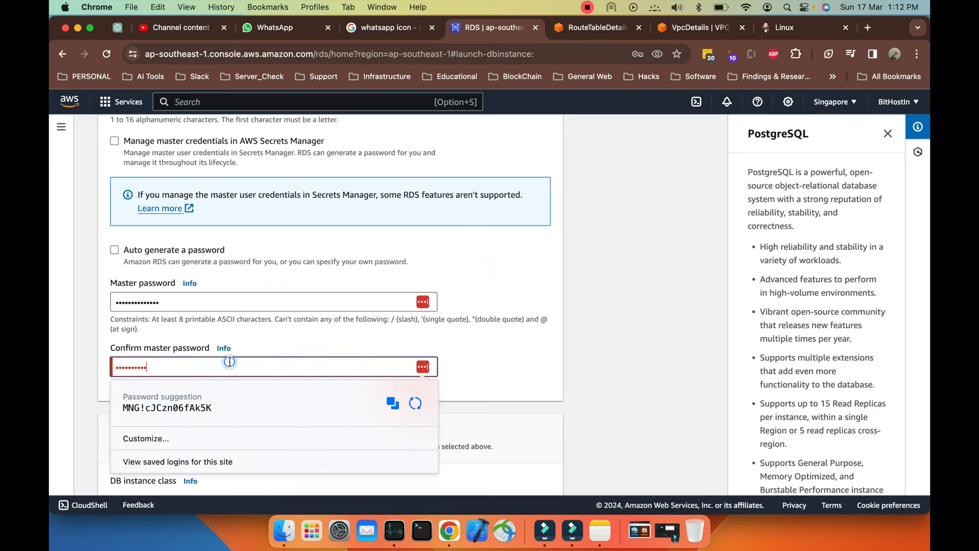
type("••••••••••••••••")
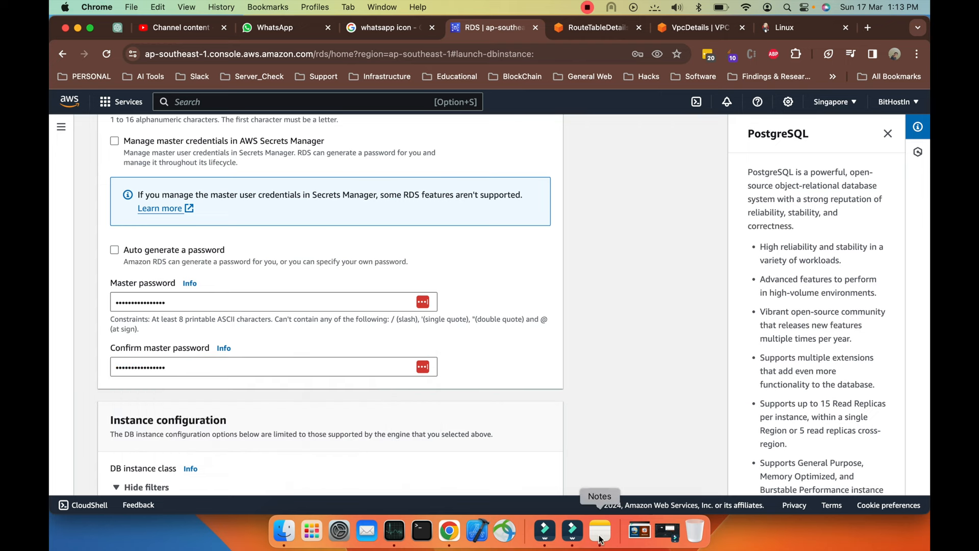
Paste the new master password under 'P -' in the RDS Creation note.
left_click(599, 529)
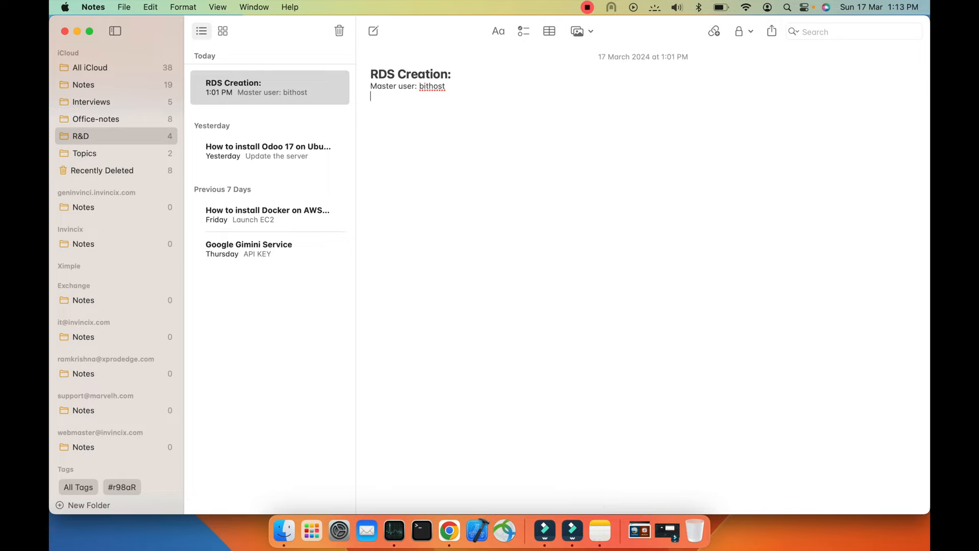
left_click(448, 529)
Submit the form to create the bithost-demo-db database.
scroll(553, 376, "down", 20)
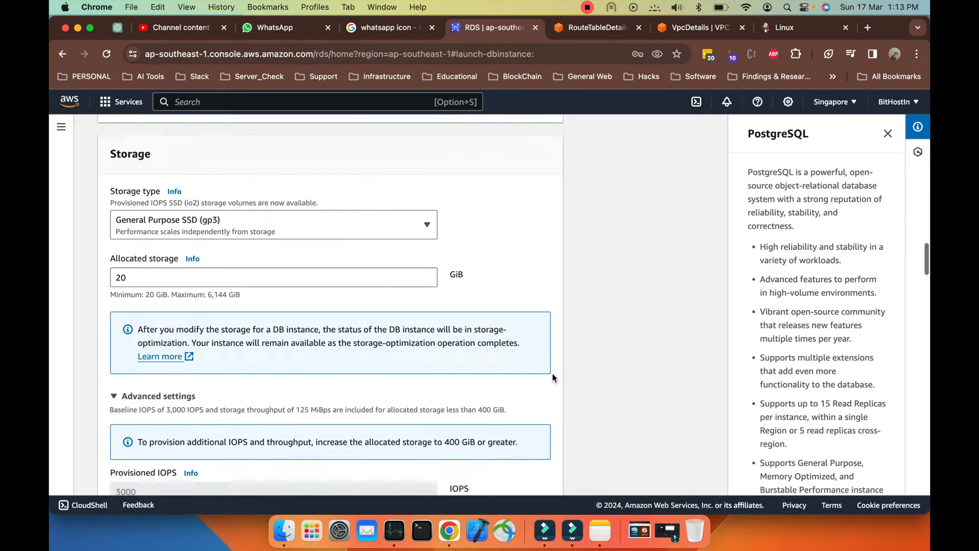
scroll(525, 432, "down", 20)
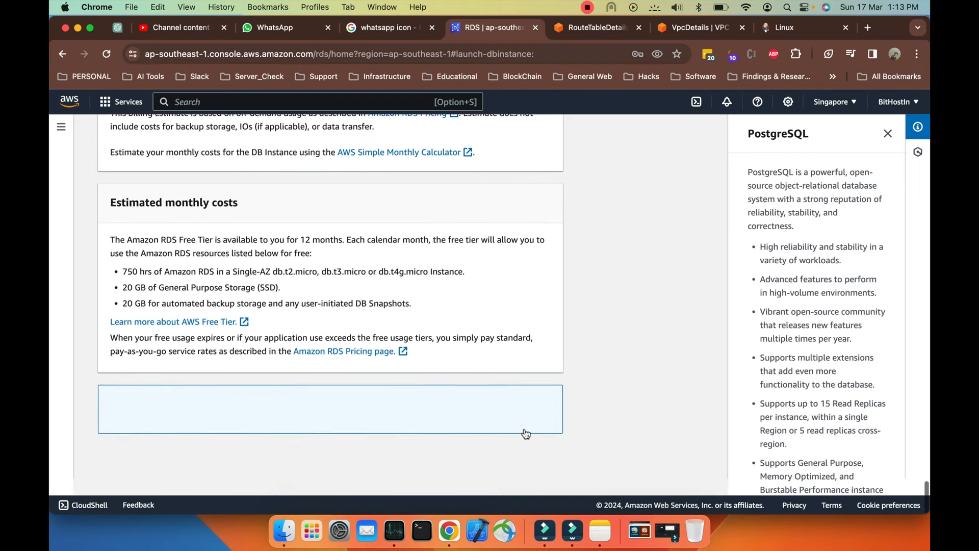
left_click(509, 473)
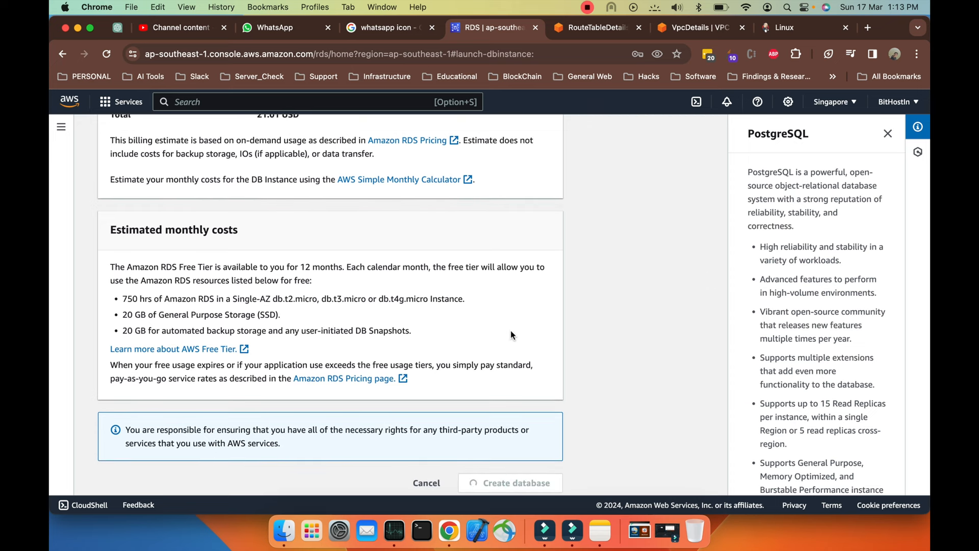
Open bithost-demo-db's detail page from the Databases list while it is Creating.
left_click(587, 7)
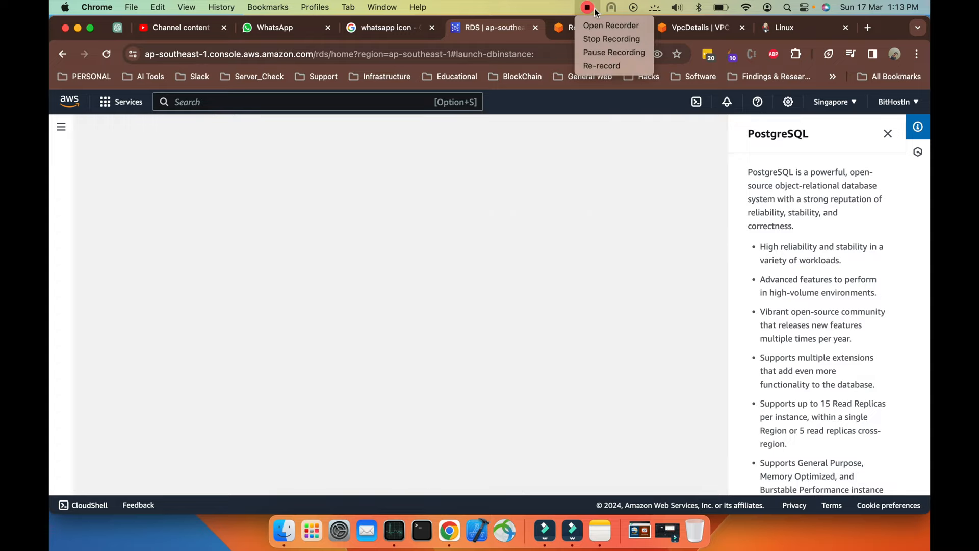
left_click(598, 53)
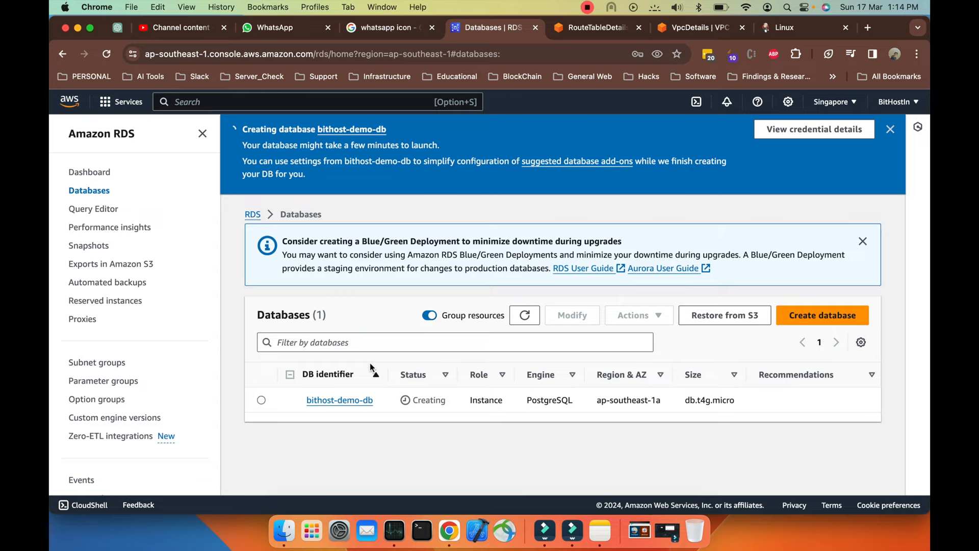
left_click(340, 399)
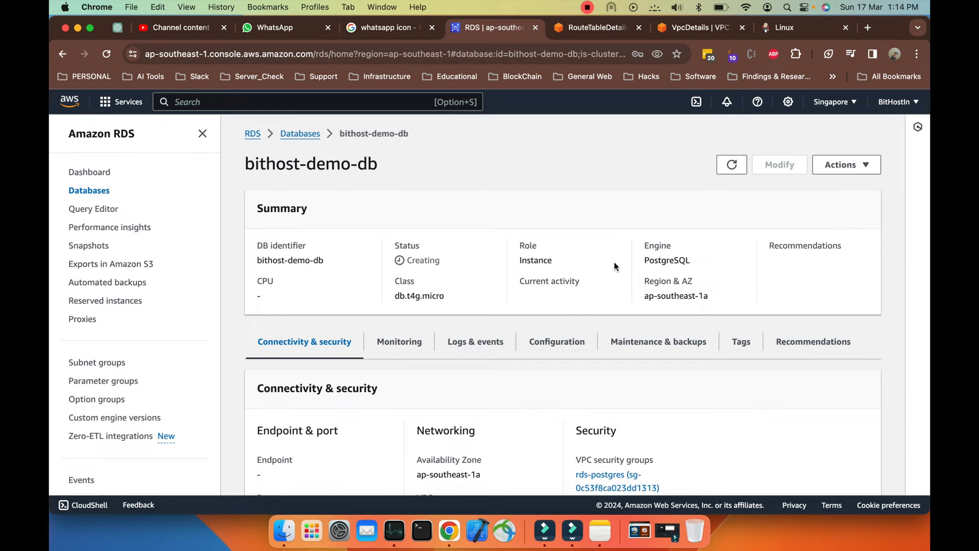
Refresh the bithost-demo-db detail page to update its Creating status.
scroll(485, 291, "down", 5)
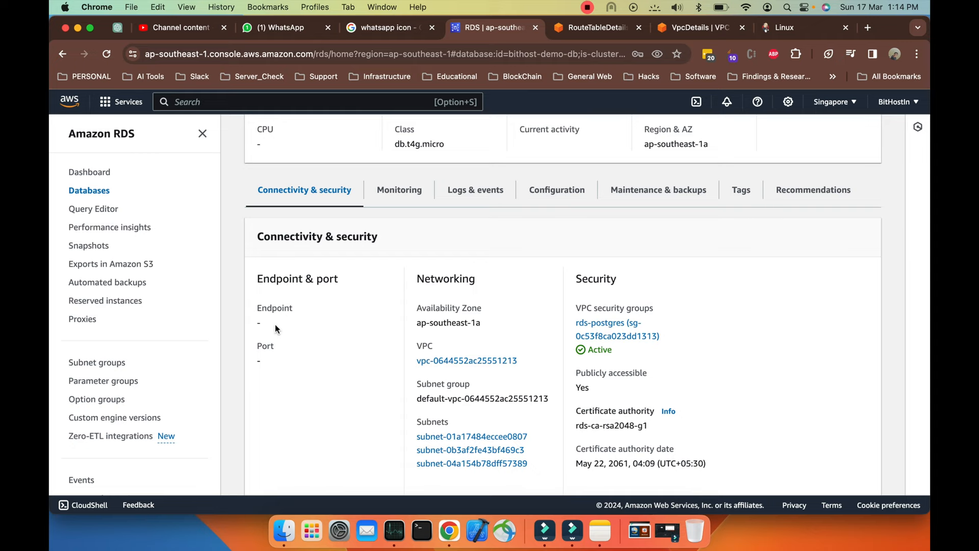
scroll(352, 329, "down", 15)
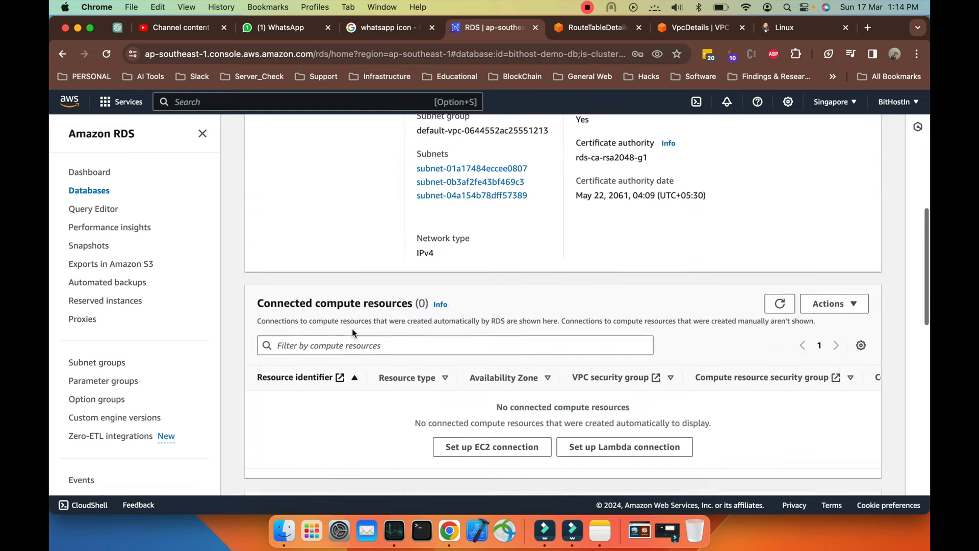
scroll(352, 332, "up", 8)
scroll(352, 333, "down", 12)
scroll(352, 333, "up", 3)
scroll(352, 333, "up", 10)
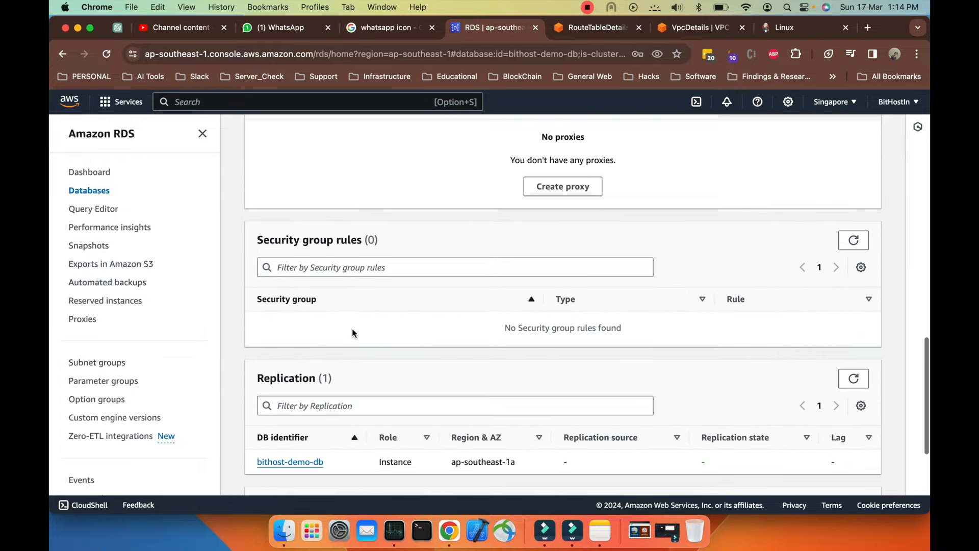
scroll(351, 333, "up", 5)
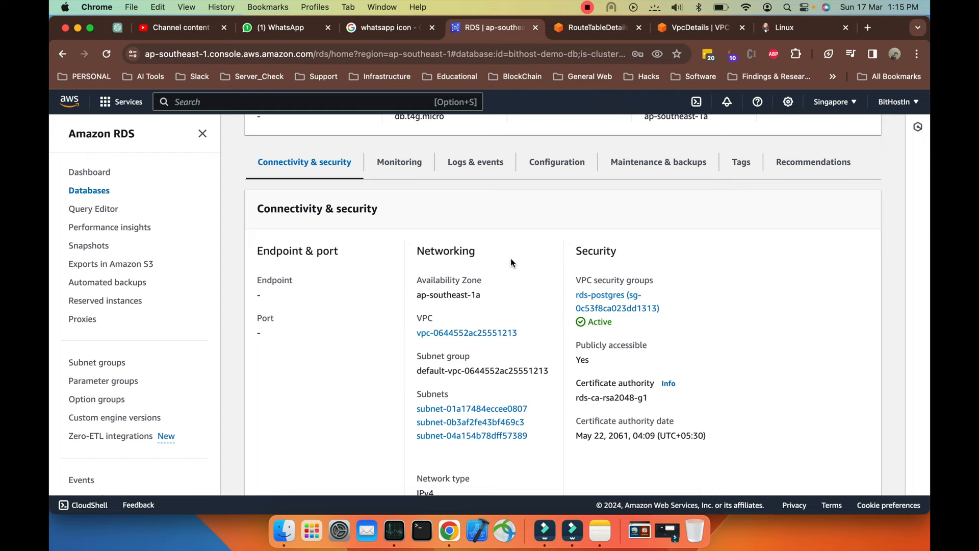
scroll(509, 258, "up", 4)
left_click(729, 166)
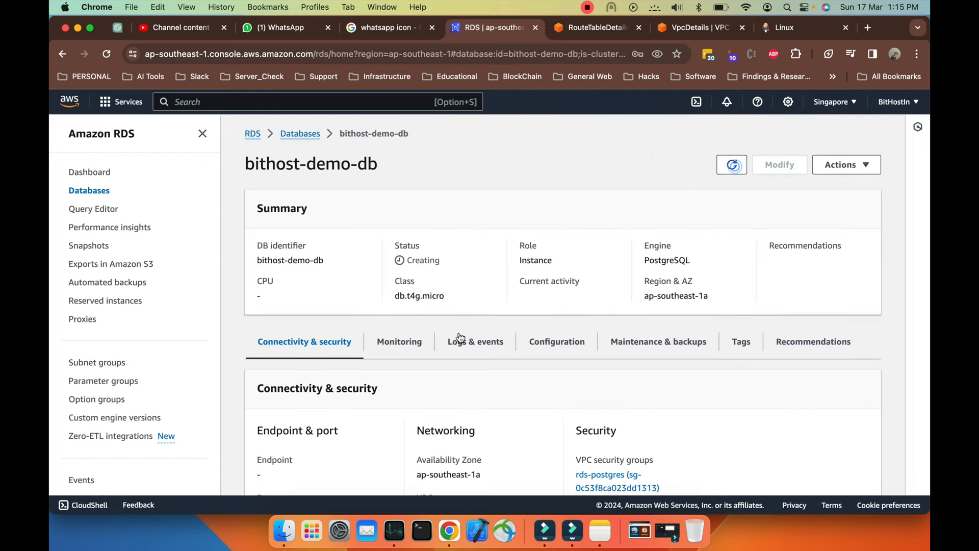
View the Recommendations tab, which lists no active recommendations.
scroll(372, 386, "down", 3)
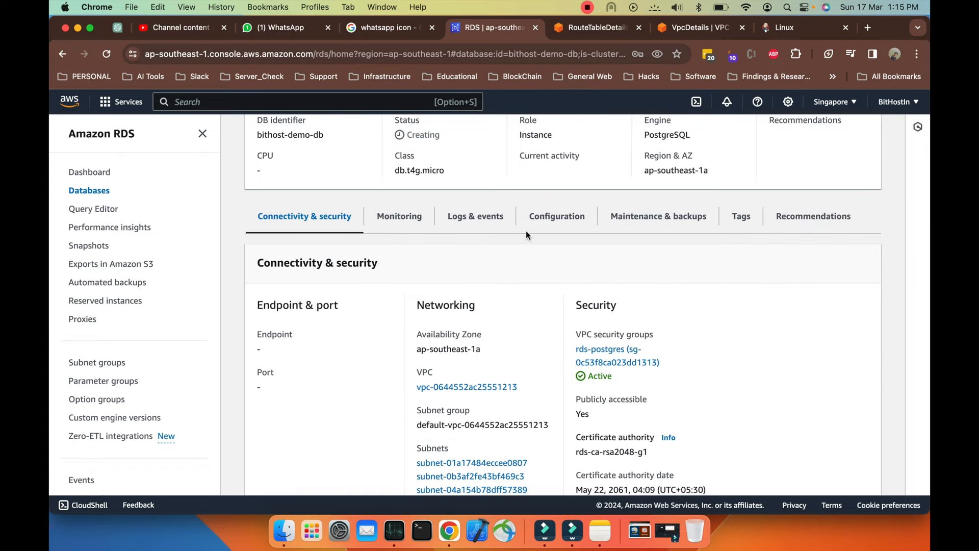
left_click(779, 214)
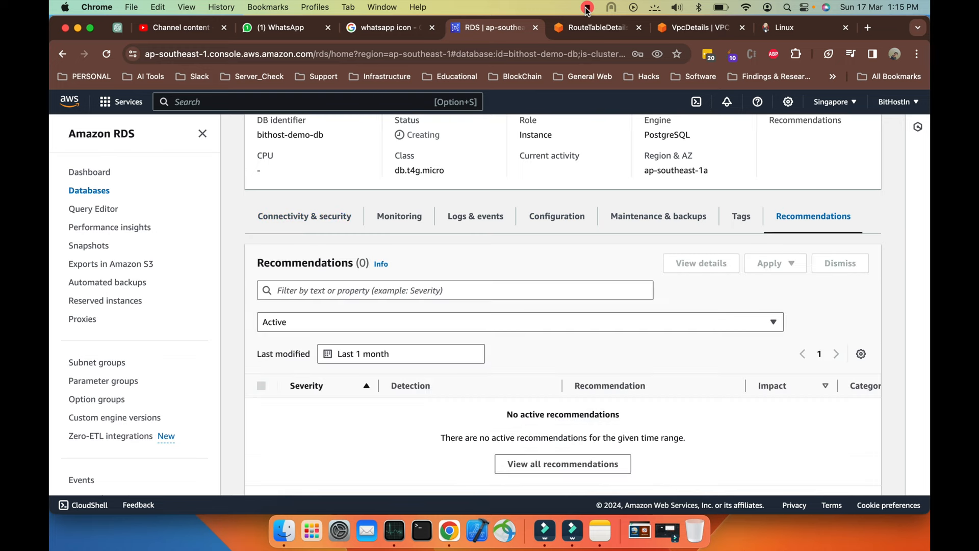
left_click(587, 7)
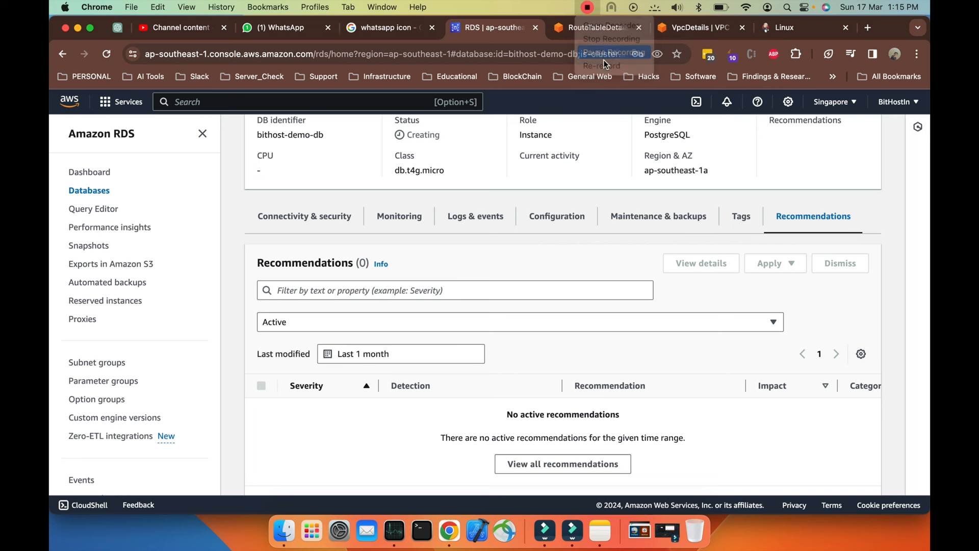
left_click(612, 53)
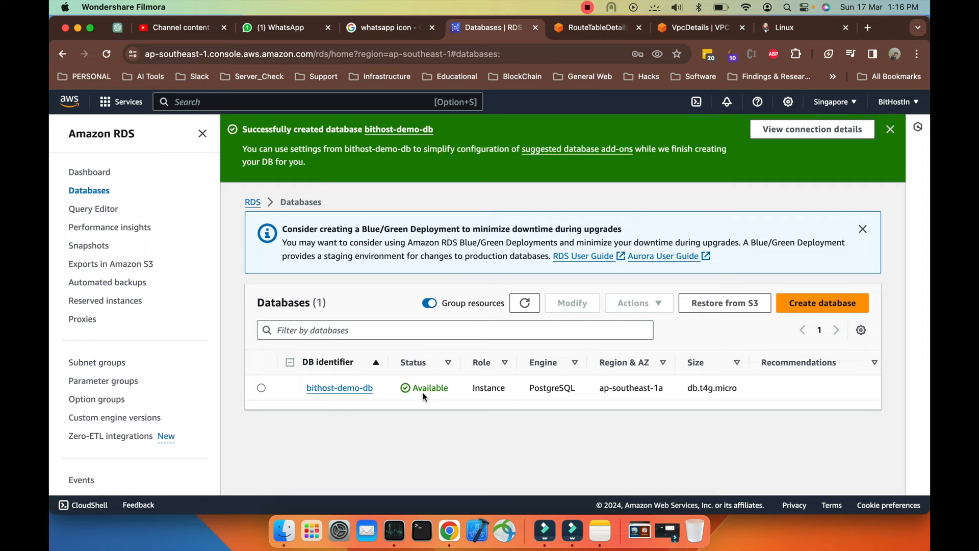
Copy the Available bithost-demo-db's endpoint address and launch pgAdmin 4 from Launchpad.
left_click(339, 386)
left_click(341, 389)
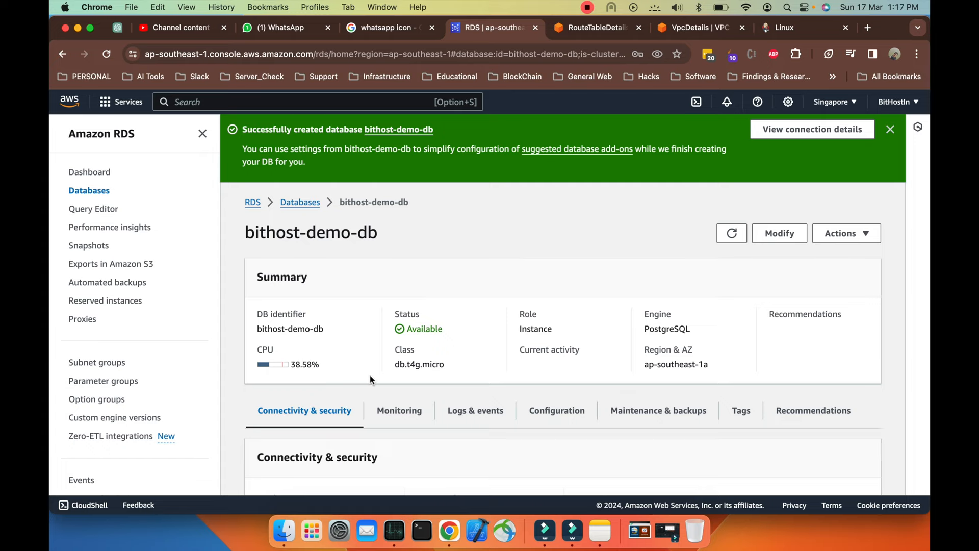
scroll(369, 374, "down", 3)
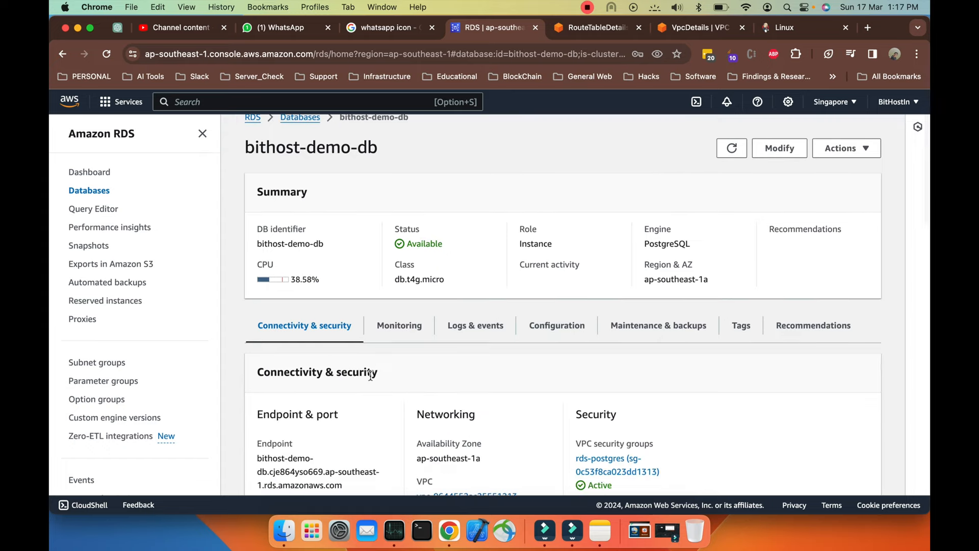
scroll(369, 375, "down", 3)
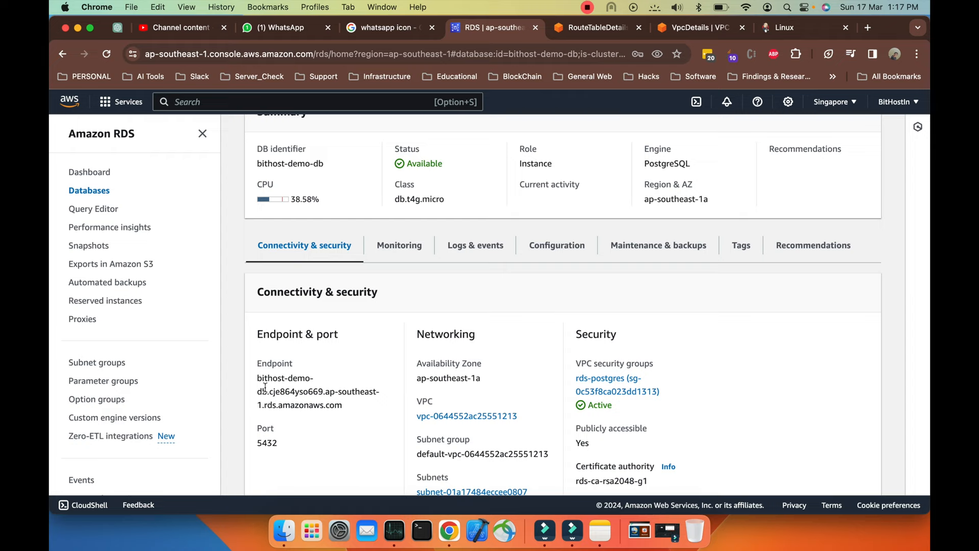
left_click_drag(256, 378, 341, 408)
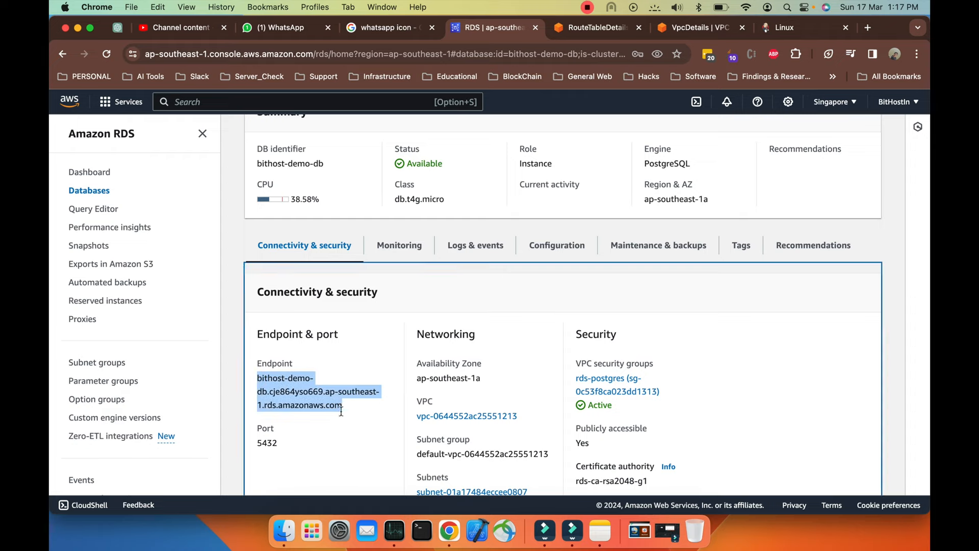
left_click(312, 530)
left_click(601, 77)
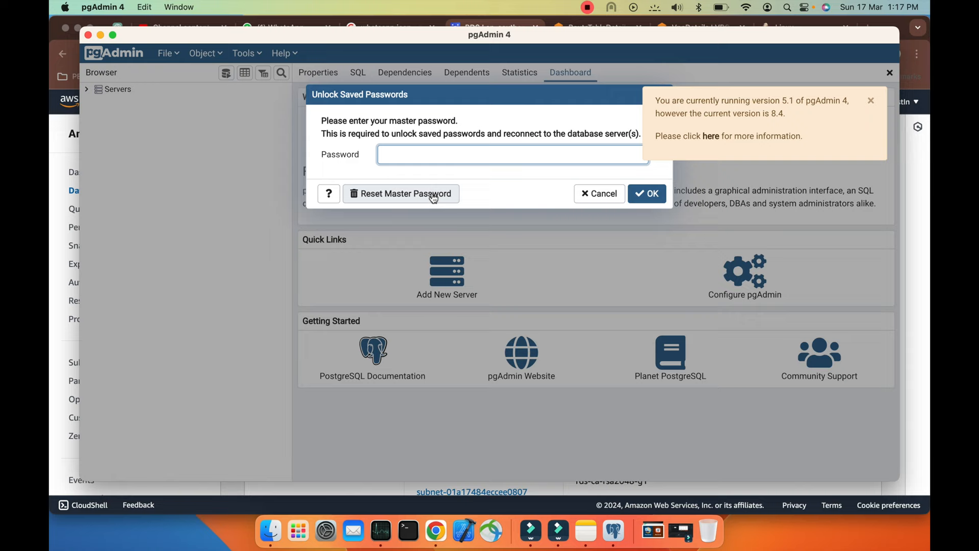
Unlock pgAdmin 4's saved passwords with the master password and dismiss the version update notice.
type("•••••••••••")
key("Return")
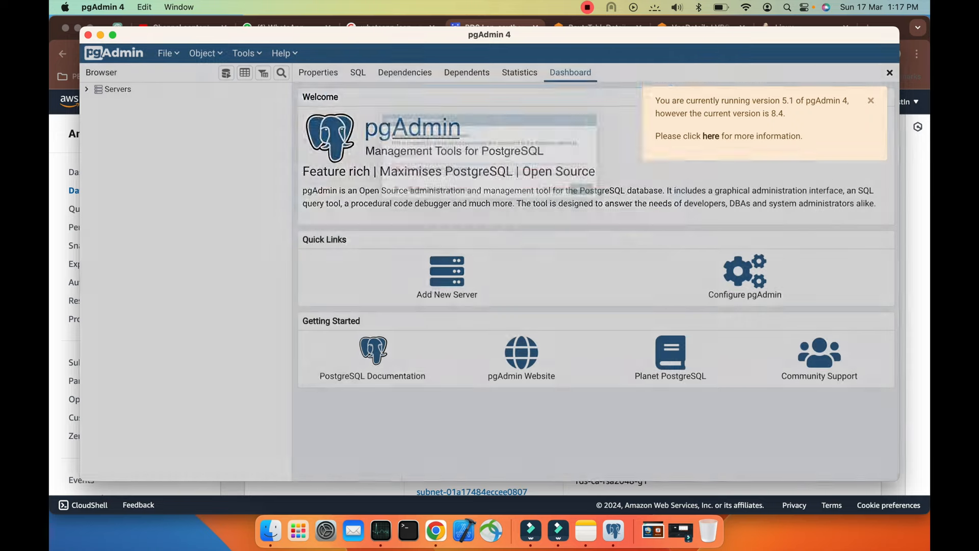
type("•••••••")
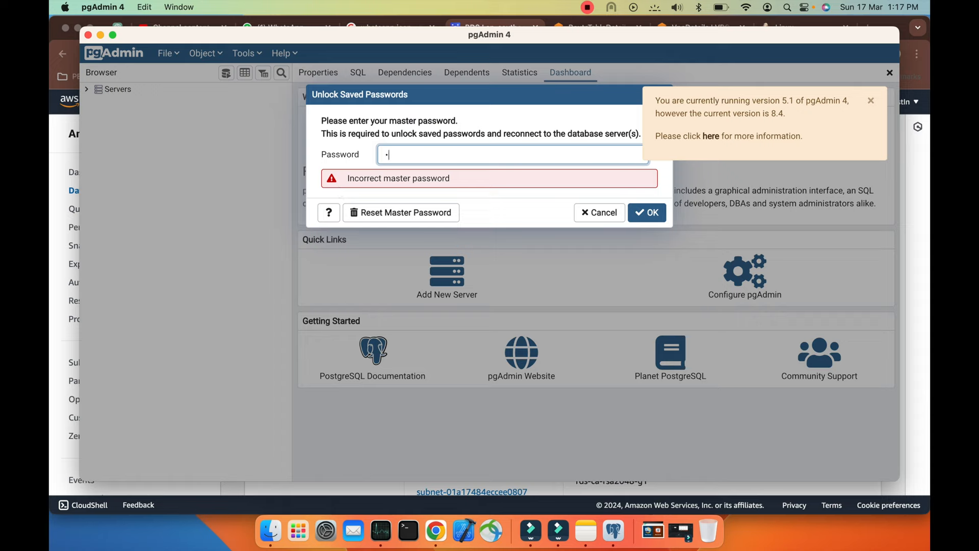
type("•••••••••")
key("Return")
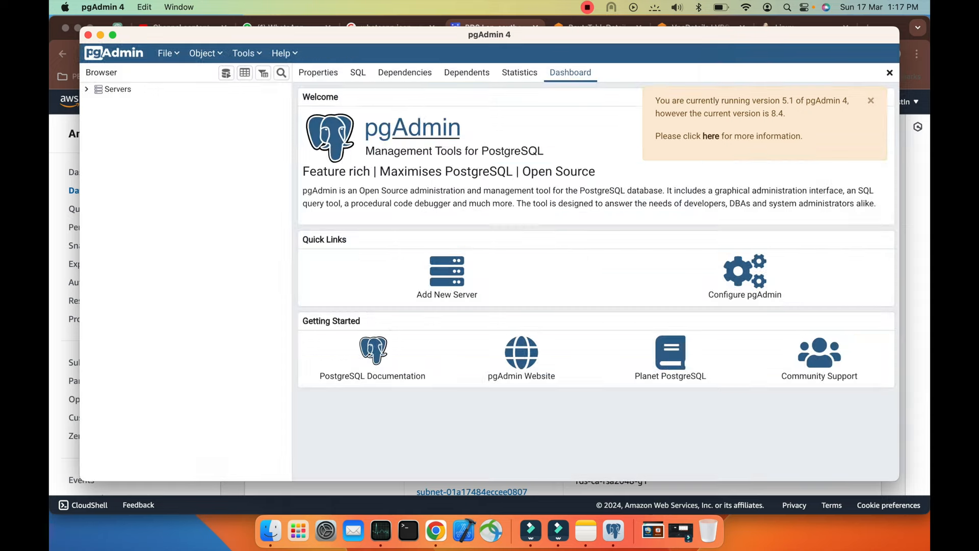
left_click(871, 103)
Create server bithostdemo with the RDS endpoint as host, maintenance database and username bithost.
left_click(447, 278)
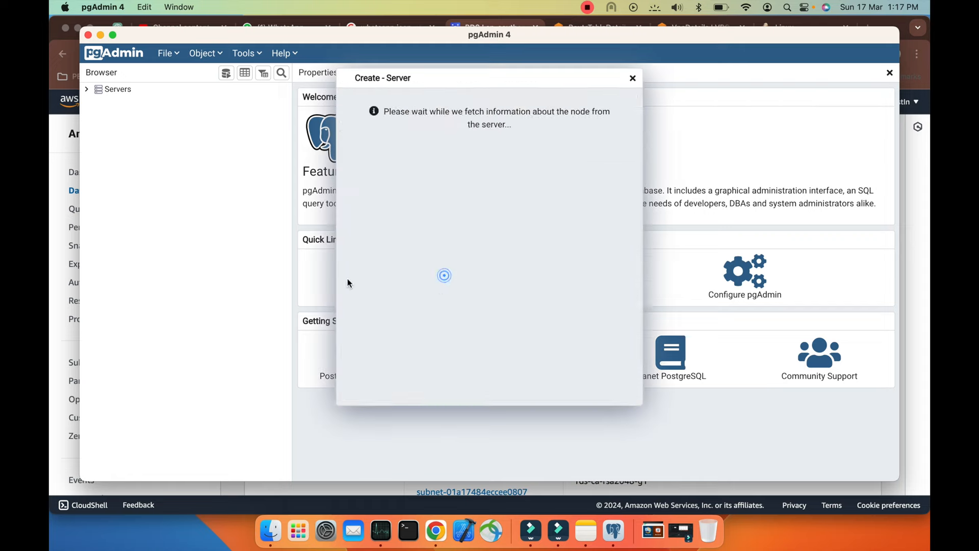
type("bithostdemo")
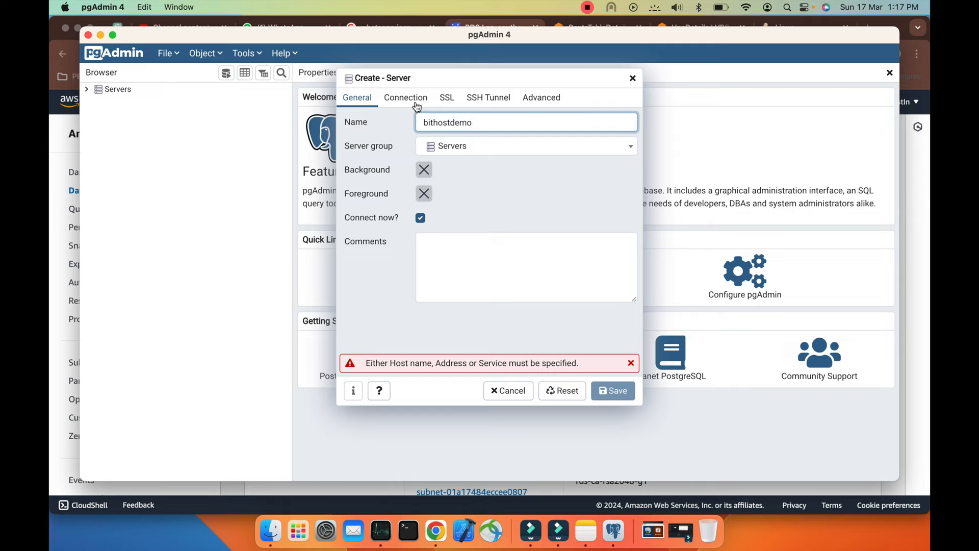
left_click(415, 102)
left_click(439, 125)
type("db.cje864yso669.ap-southeast-1.rds.amazonaws.com")
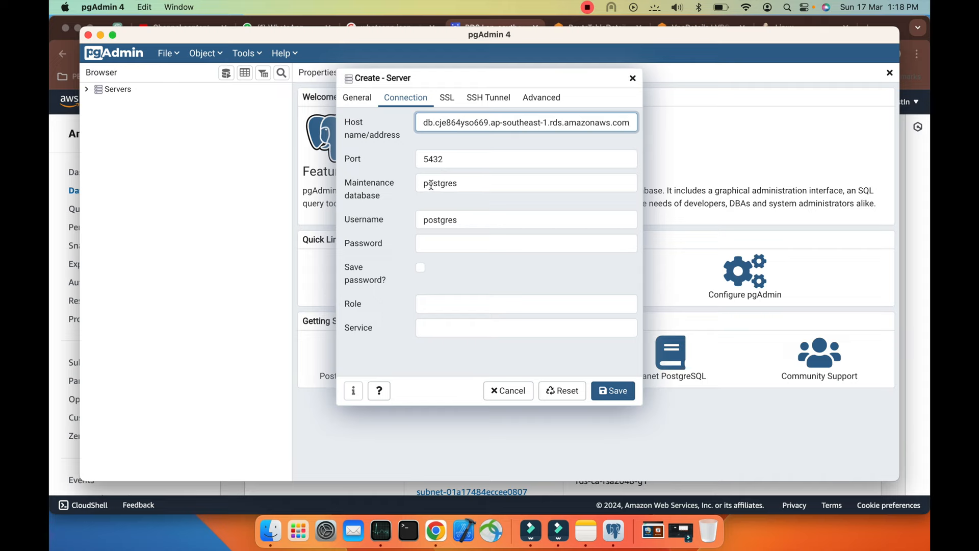
double_click(431, 184)
type("bithost")
key("Tab")
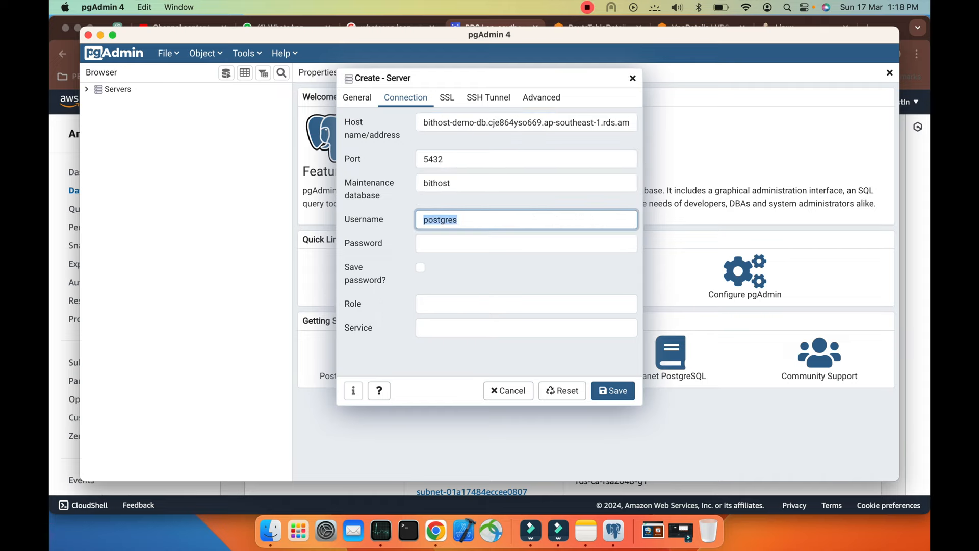
type("bithost")
left_click(585, 530)
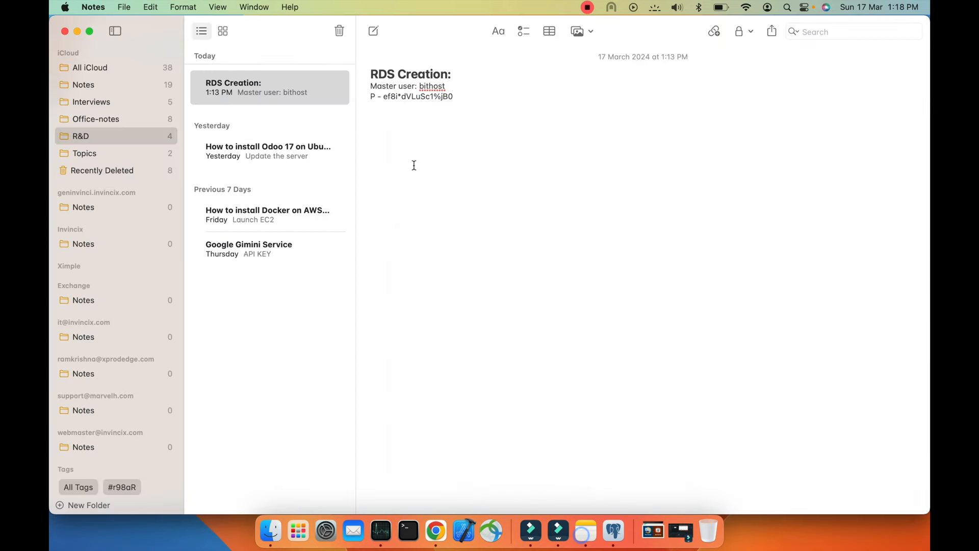
Copy the master password line from the RDS Creation note and return to pgAdmin 4.
left_click(453, 97, "shift")
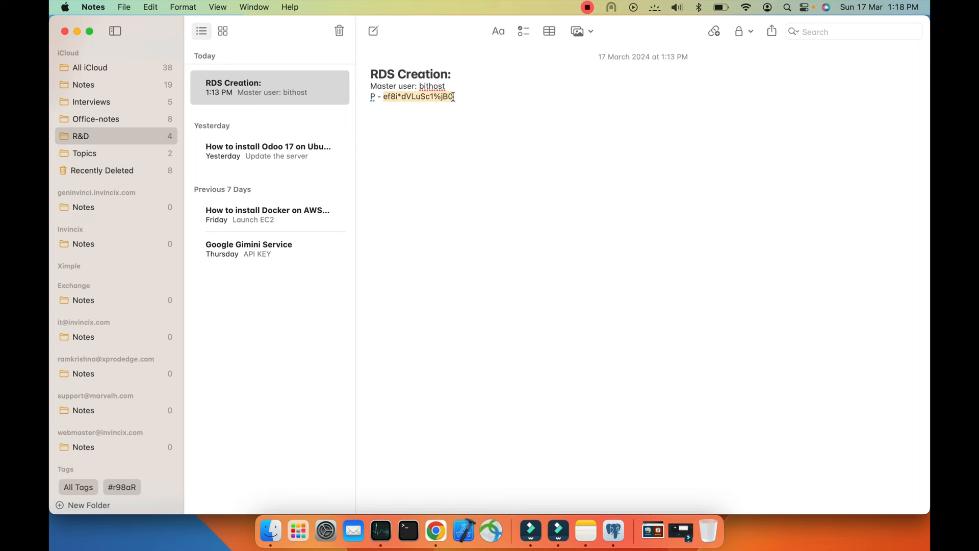
left_click(436, 530)
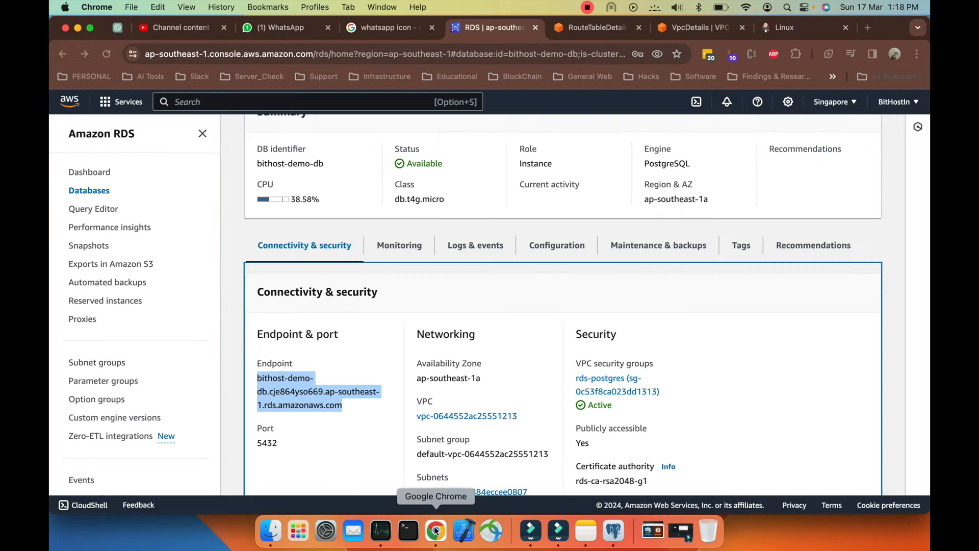
left_click(613, 531)
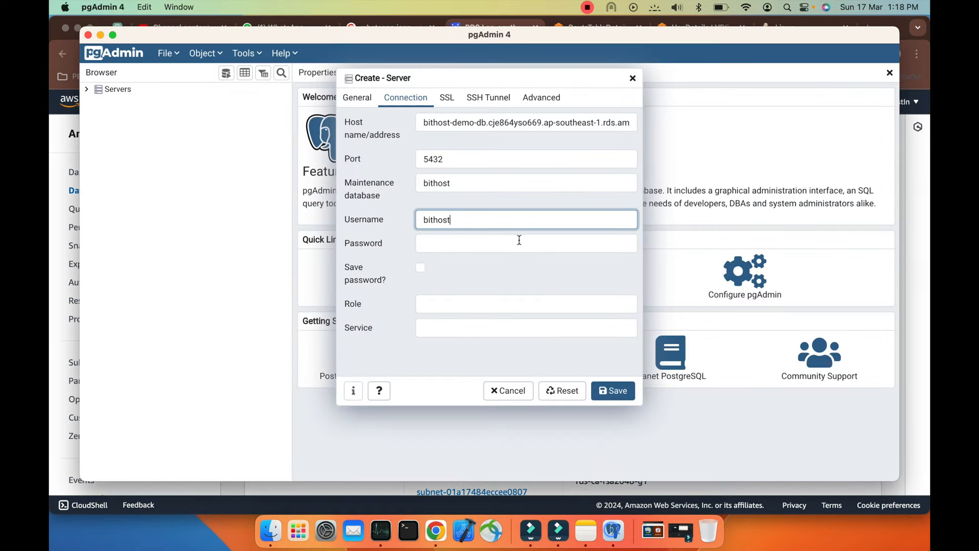
Paste the database password, tick Save password?, and save the bithostdemo server.
left_click(516, 240)
key("super+v")
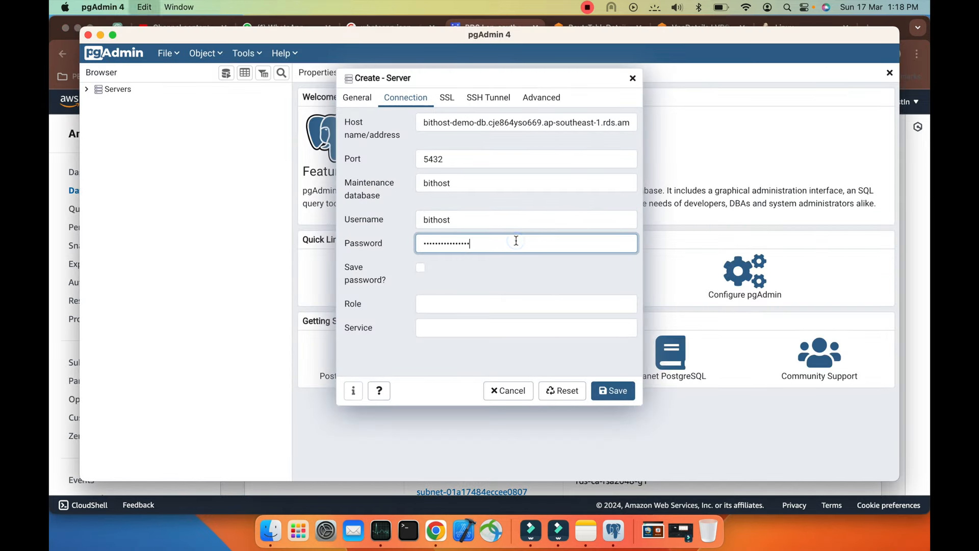
left_click(421, 267)
left_click(614, 393)
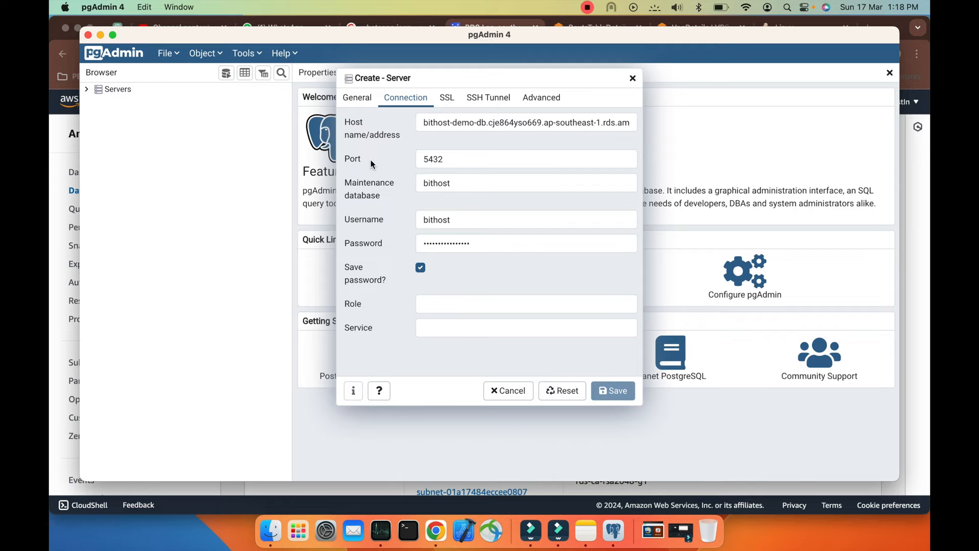